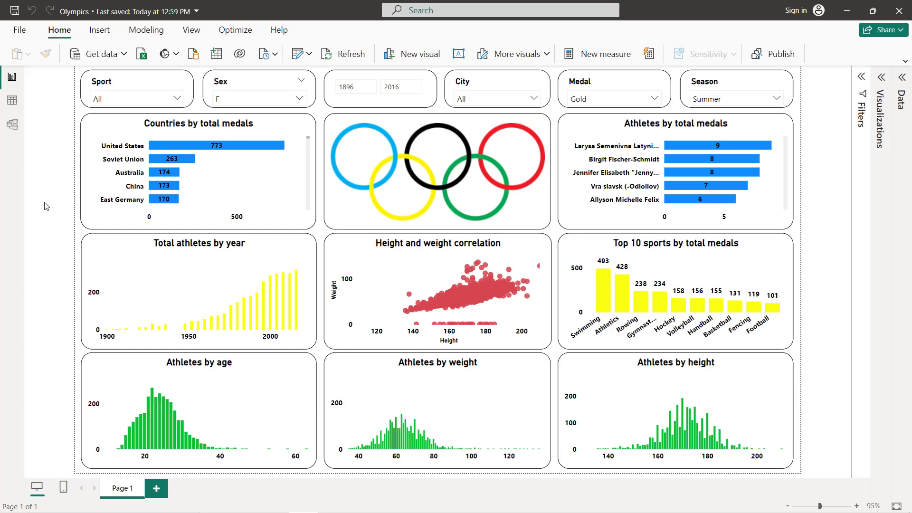
Step: Preview the finished dashboard's Sport and Sex slicer lists
left_click(142, 100)
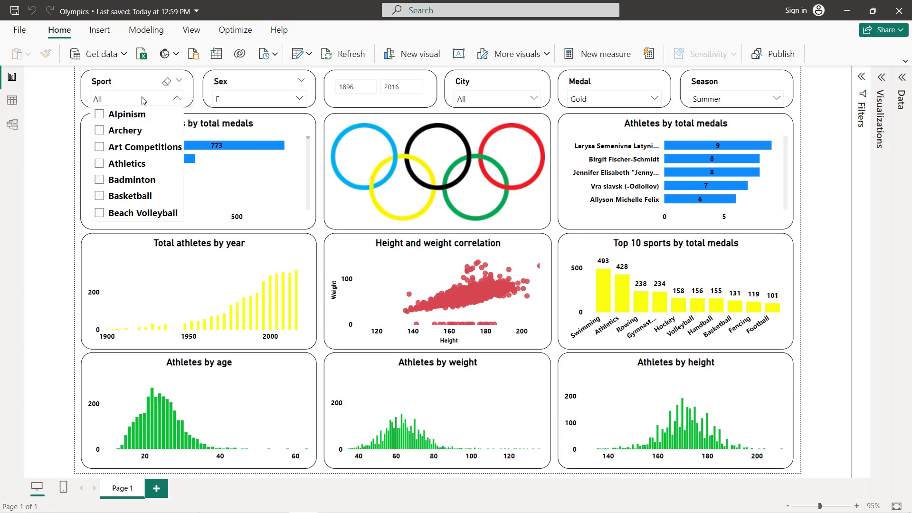
left_click(143, 100)
left_click(220, 99)
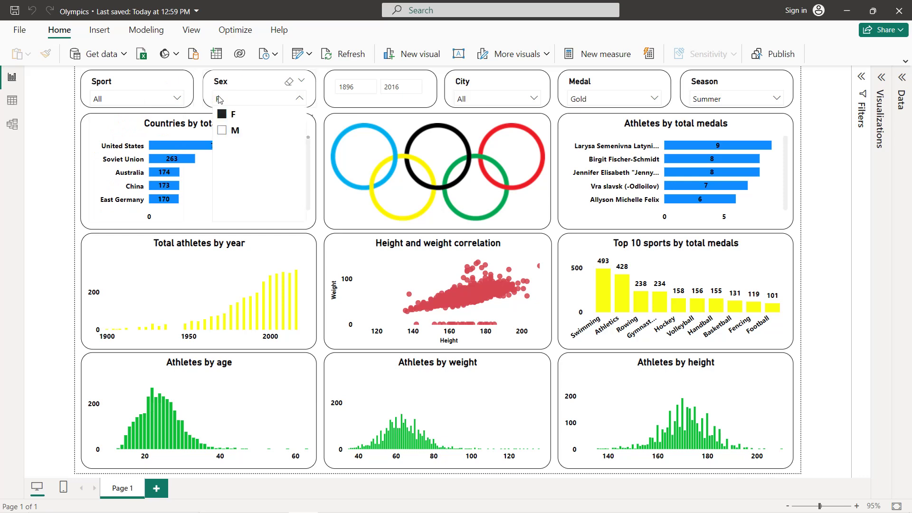
left_click(219, 99)
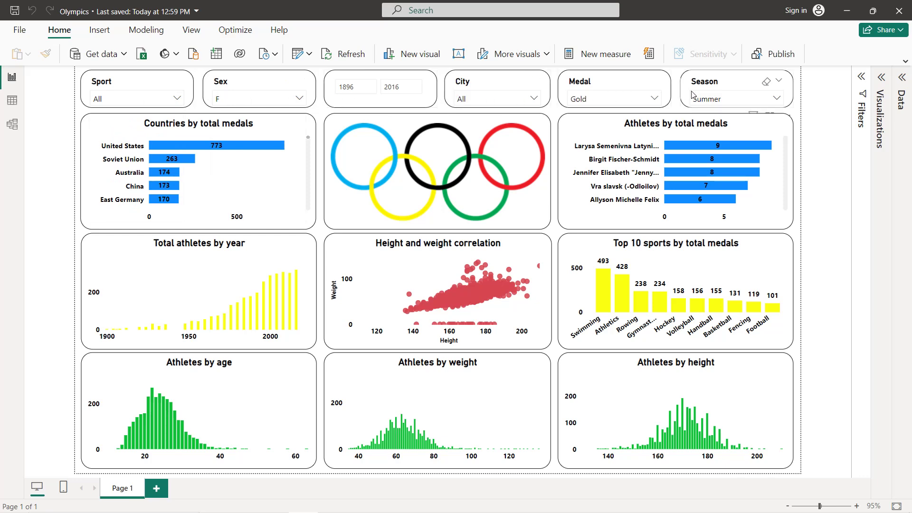
mouse_move(168, 139)
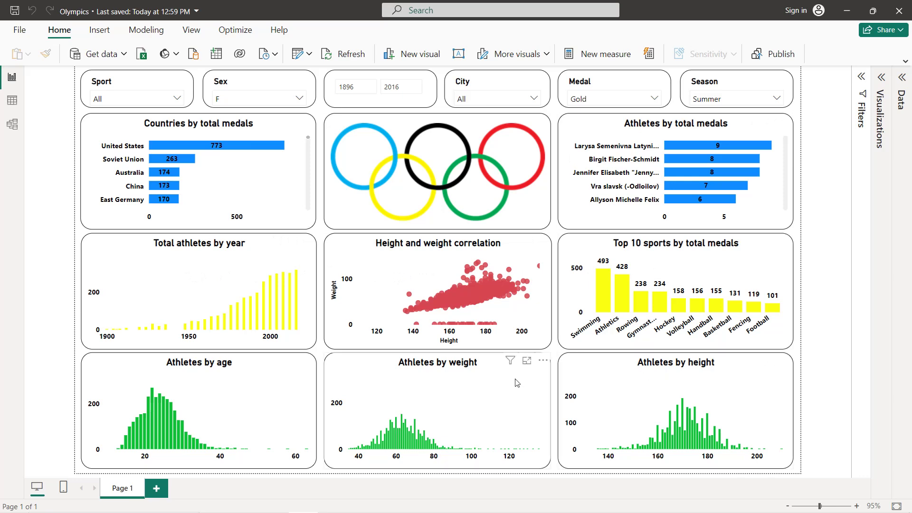
Step: Filter the dashboard to Silver, then Gold medals, and toggle Season between Winter and Summer
left_click(623, 100)
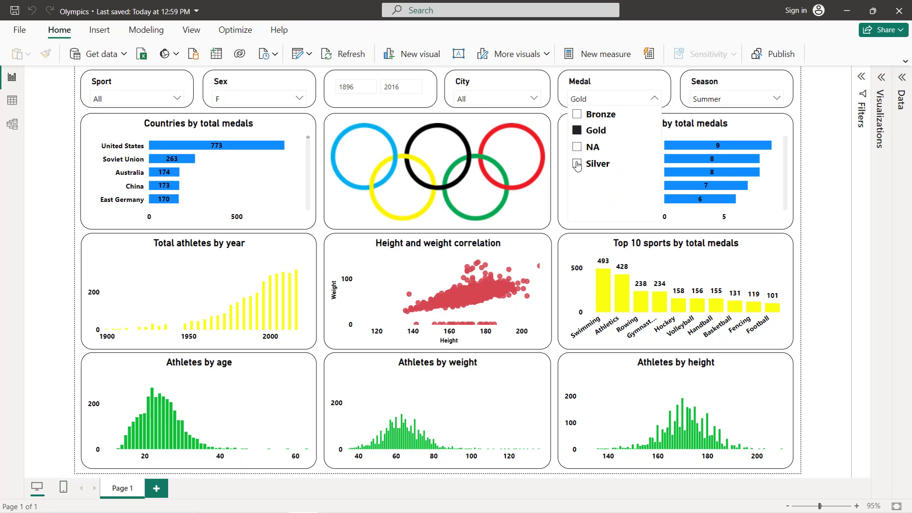
left_click(577, 164)
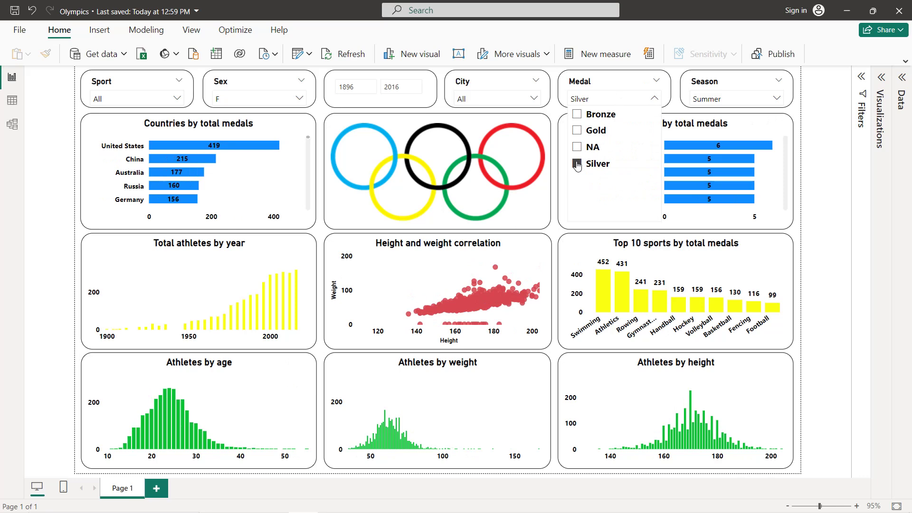
left_click(577, 164)
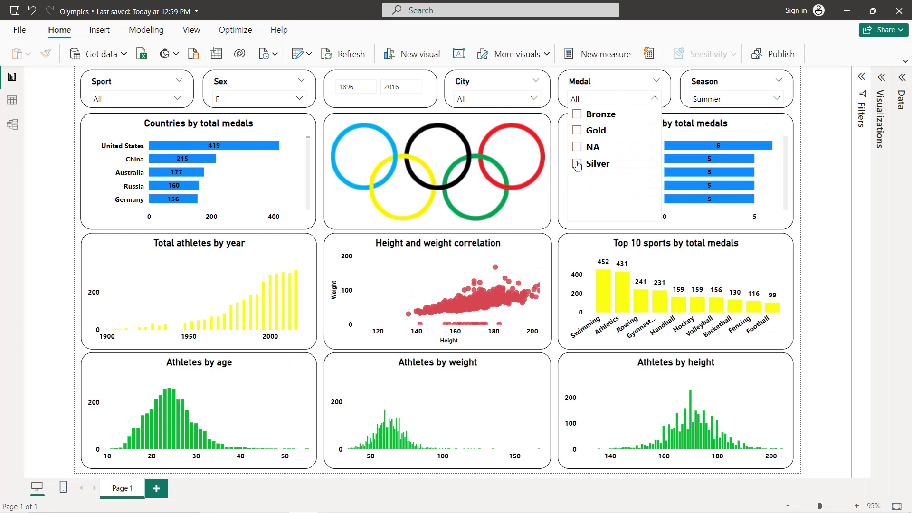
left_click(577, 130)
left_click(711, 99)
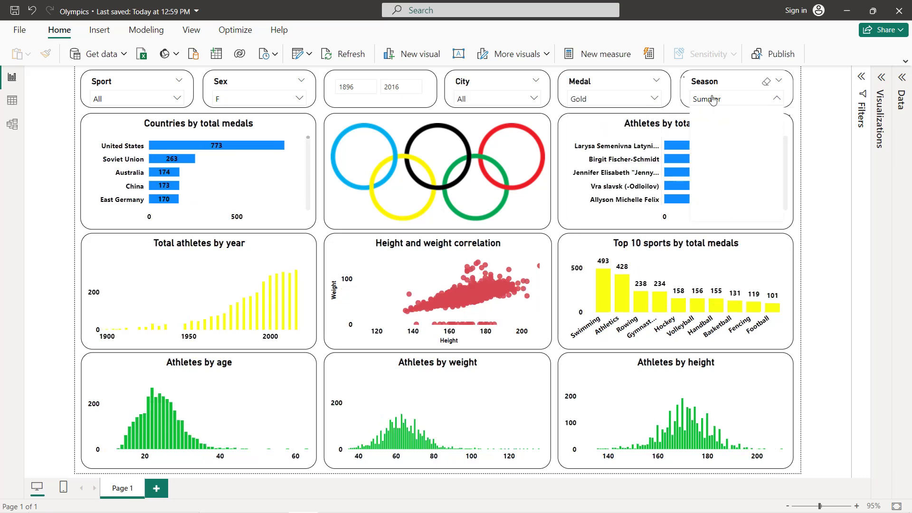
left_click(702, 130)
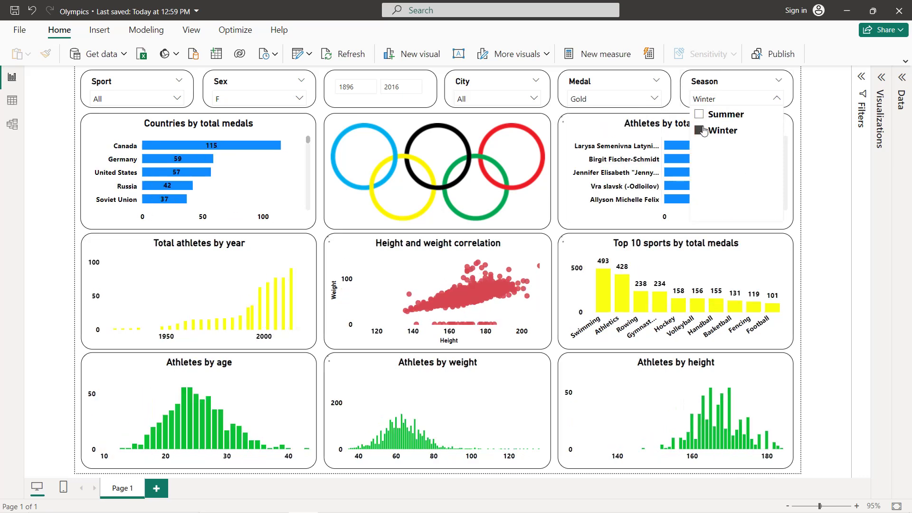
left_click(702, 114)
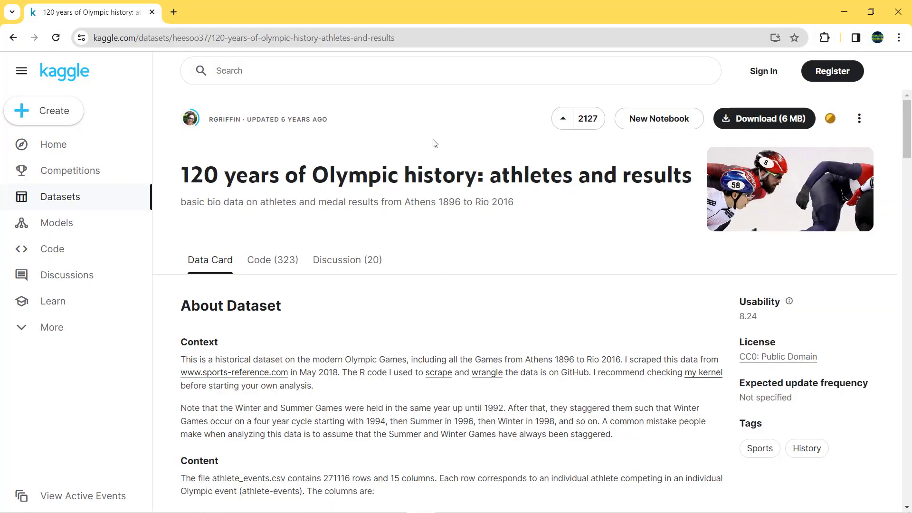
Step: Review the Kaggle dataset's web address and Content column descriptions, then switch to a blank Power BI report
left_click(444, 43)
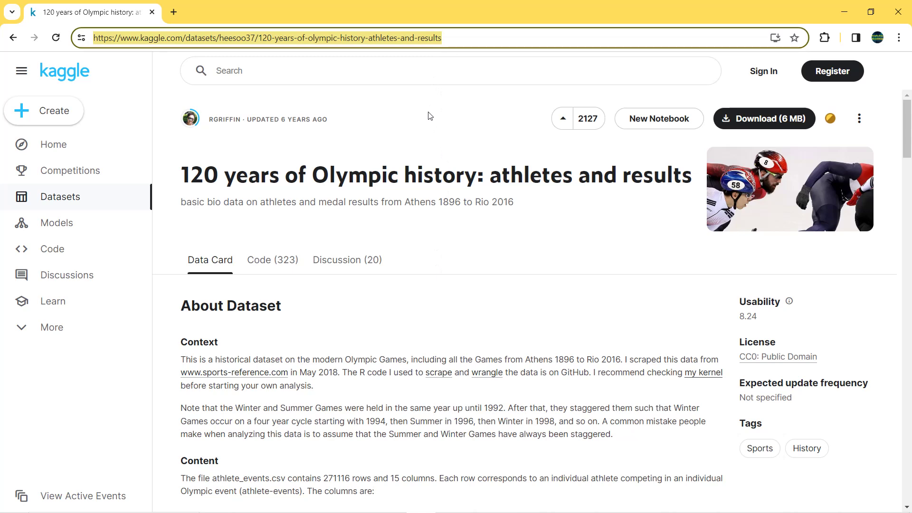
left_click(479, 121)
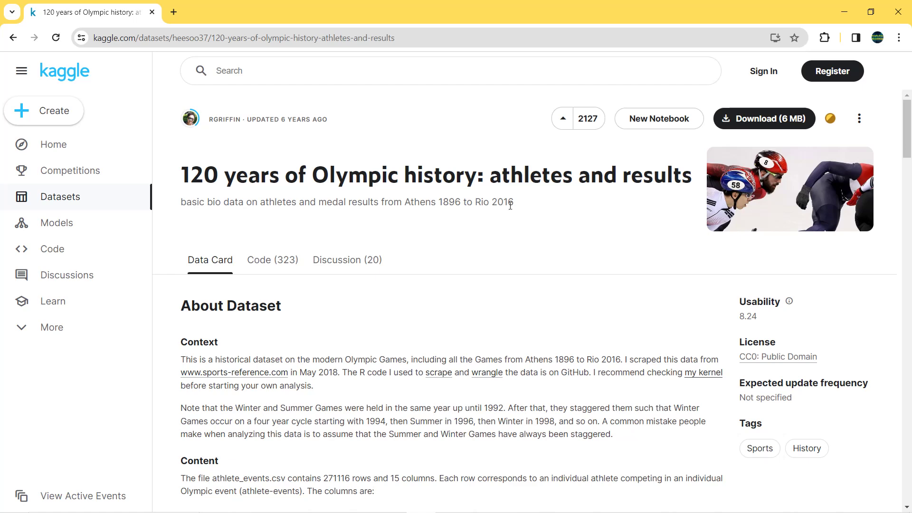
scroll(508, 205, "down", 6)
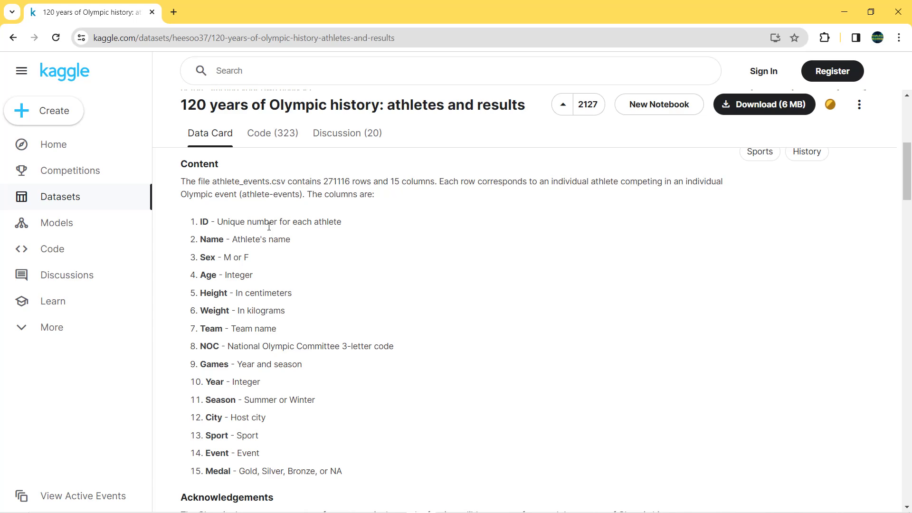
key("alt+Tab")
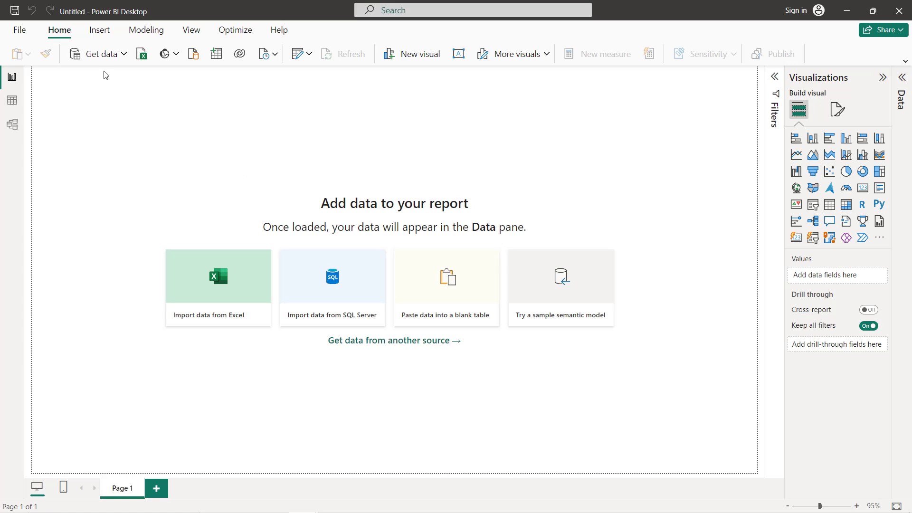
Step: Load athlete_events.csv as a Text/CSV source and expand its fields in the Data pane
left_click(99, 60)
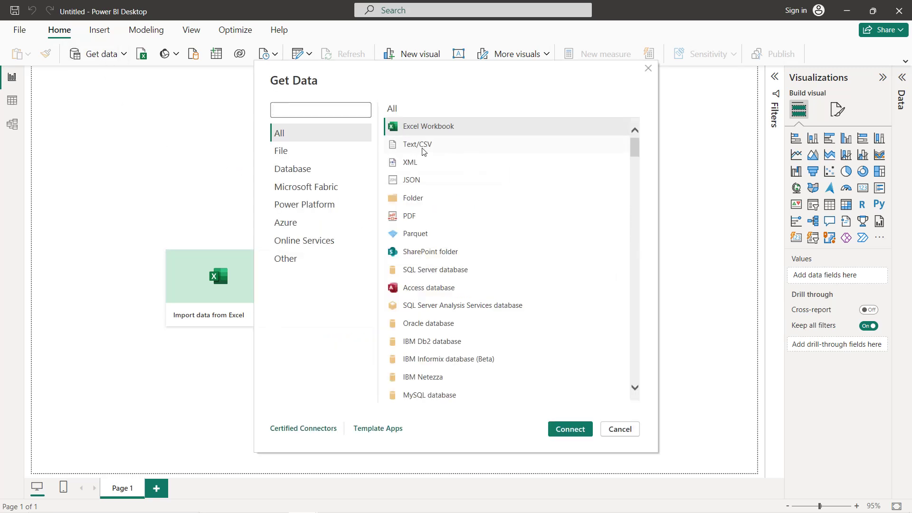
left_click(423, 150)
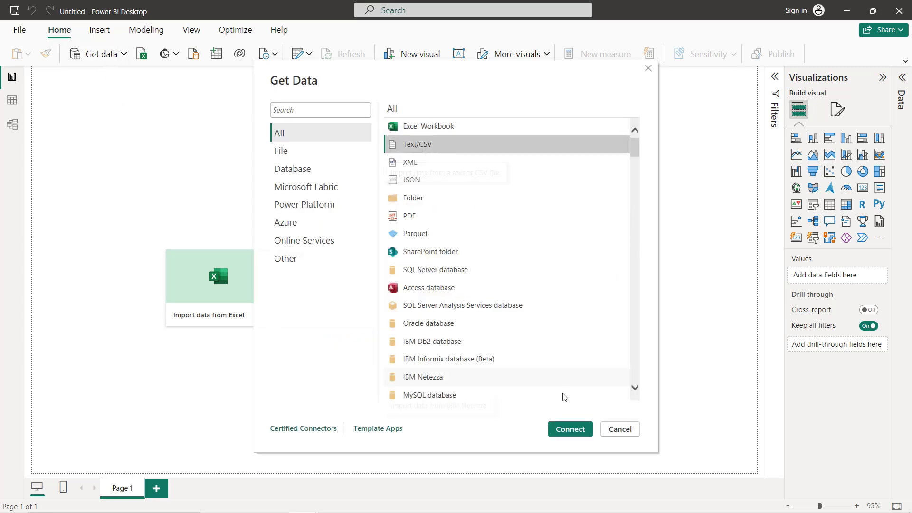
left_click(569, 429)
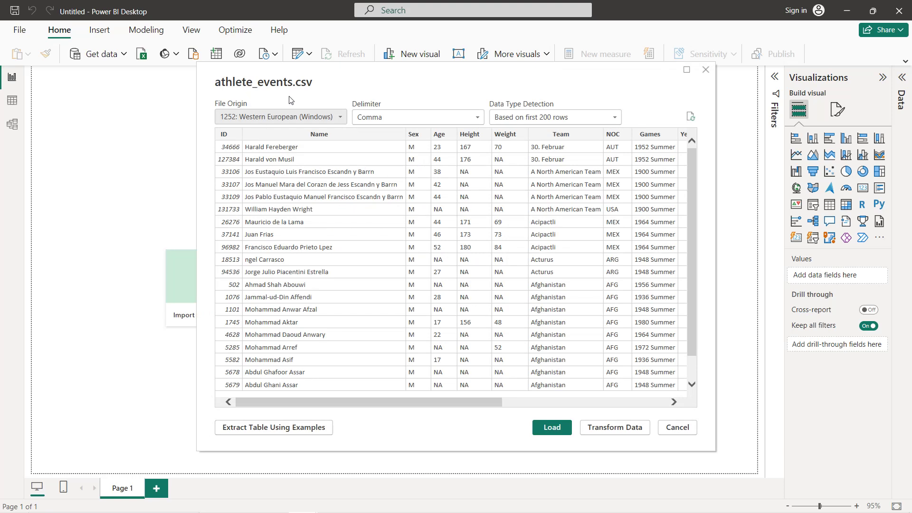
left_click(559, 430)
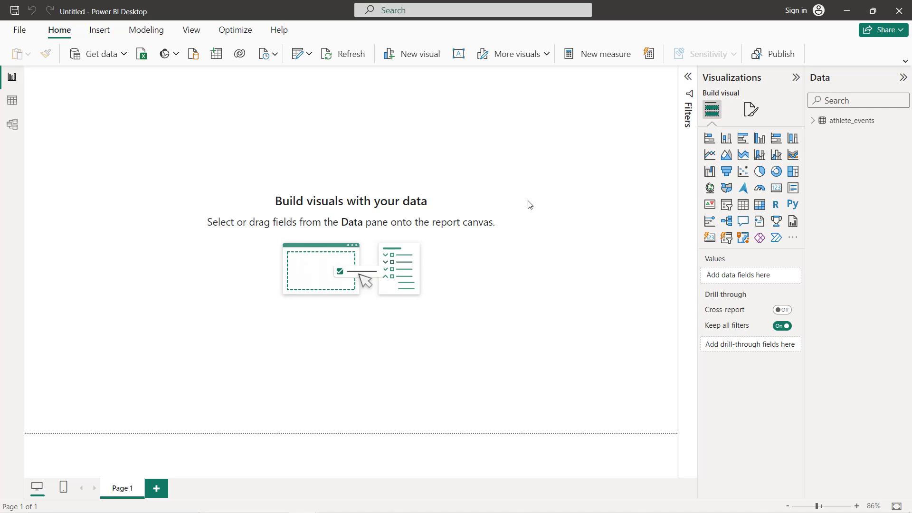
left_click(813, 121)
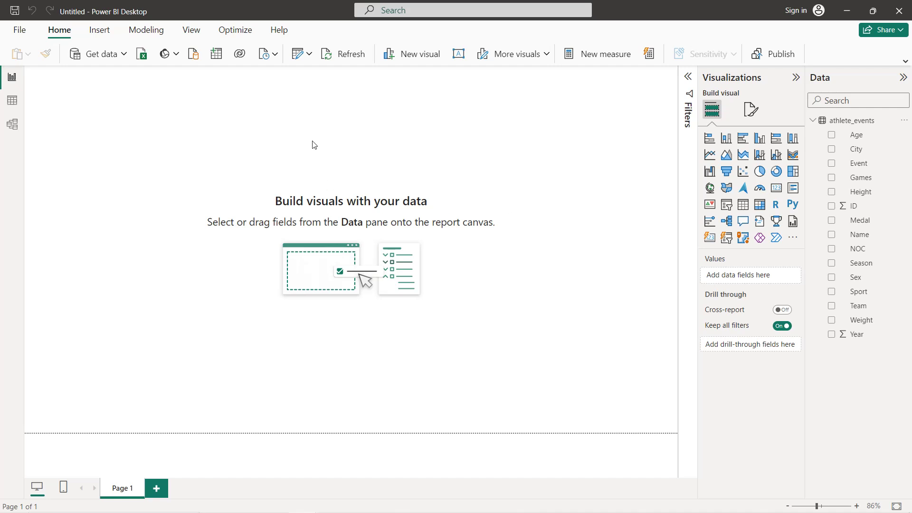
left_click(309, 54)
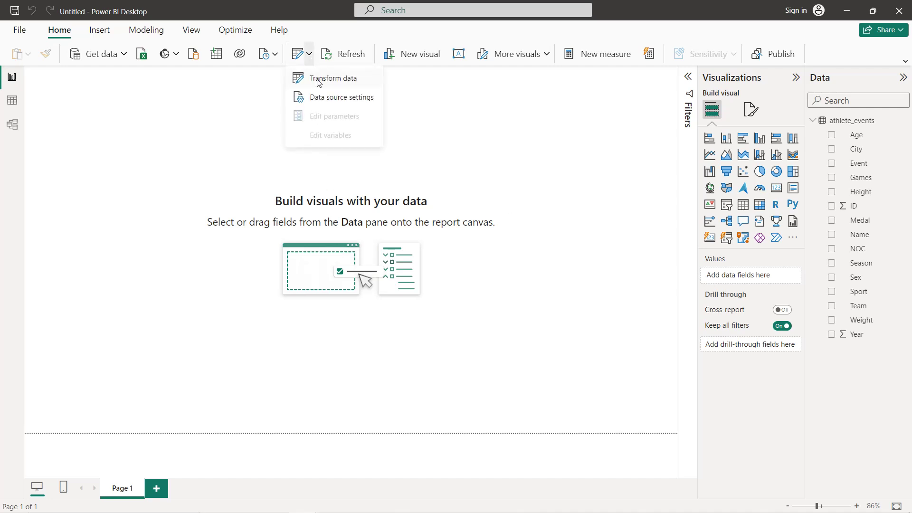
Step: In Power Query, change the Age, Height and Weight columns to the Whole Number data type
left_click(318, 82)
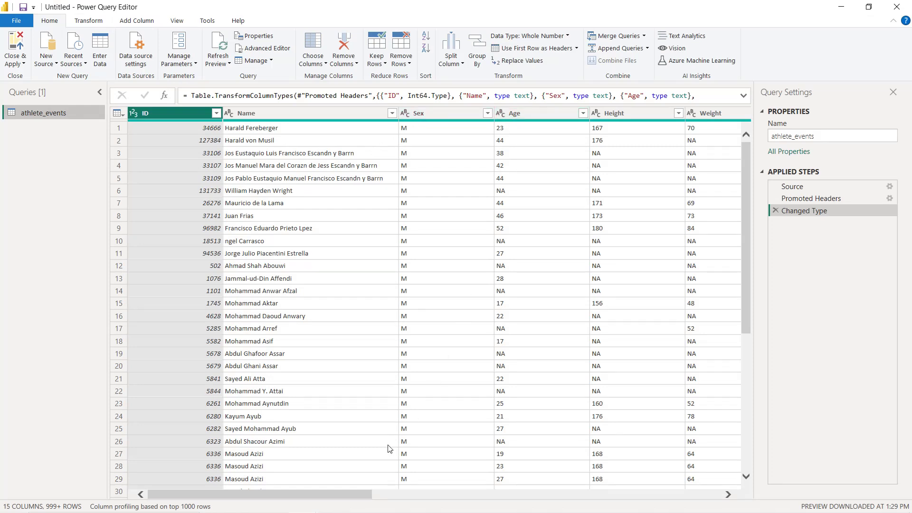
left_click_drag(371, 496, 444, 499)
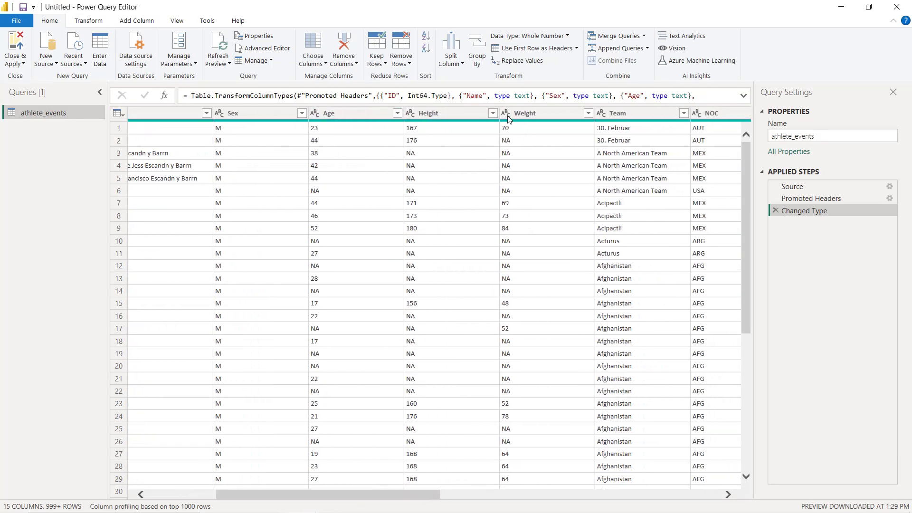
left_click(353, 116)
left_click(450, 117, "ctrl")
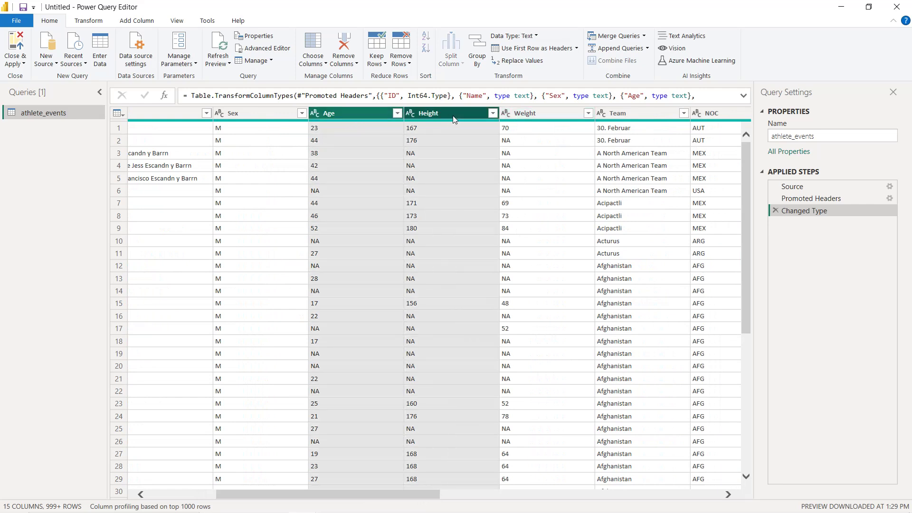
left_click(520, 118, "ctrl")
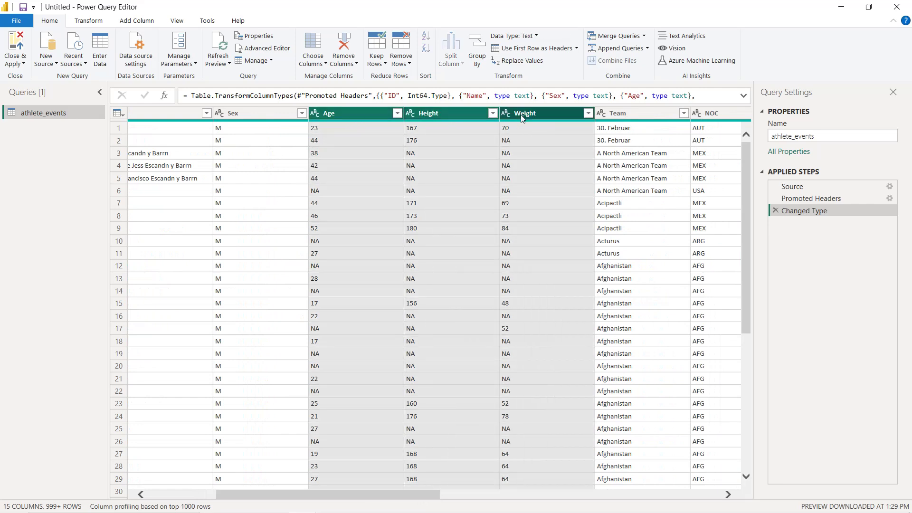
left_click(98, 23)
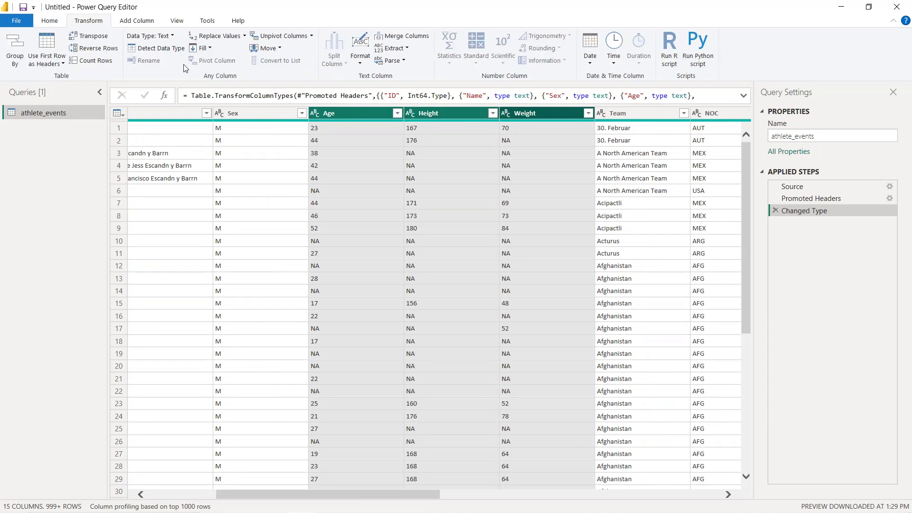
left_click(172, 38)
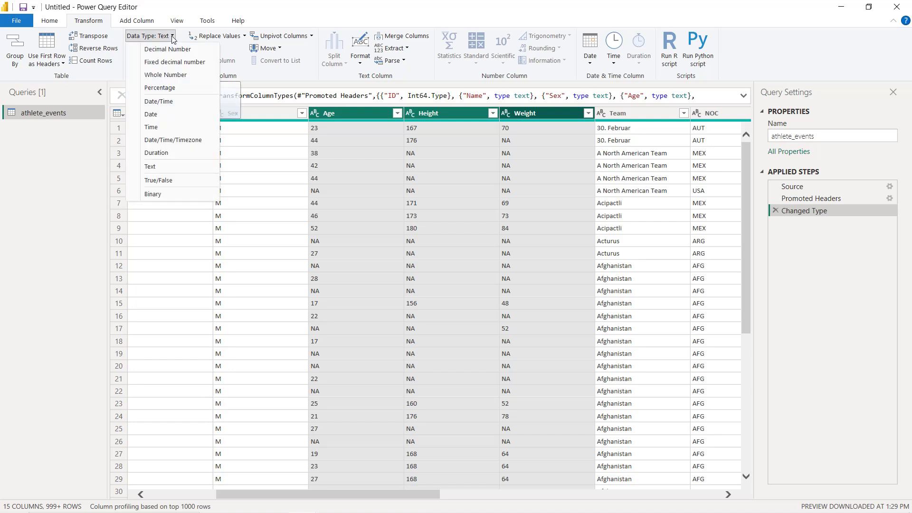
left_click(171, 76)
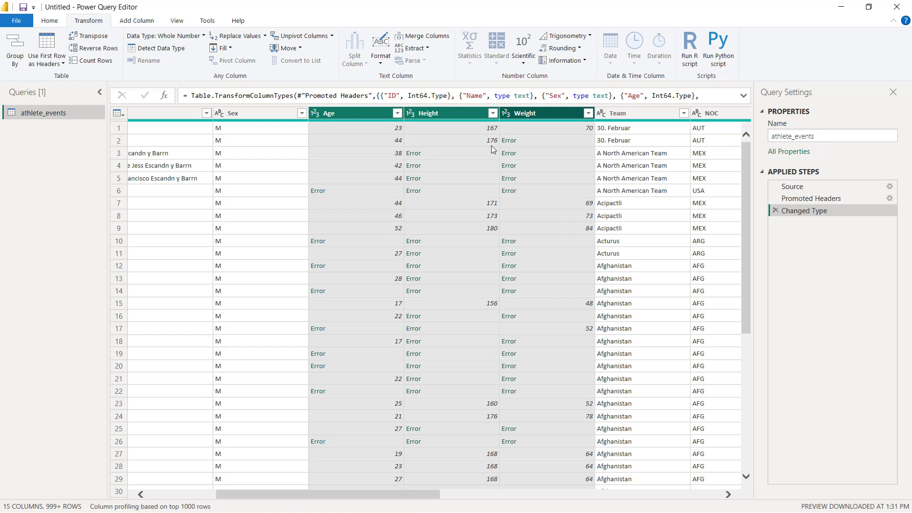
left_click(265, 36)
Step: Replace the errors in Age, Height and Weight with 0
left_click(260, 61)
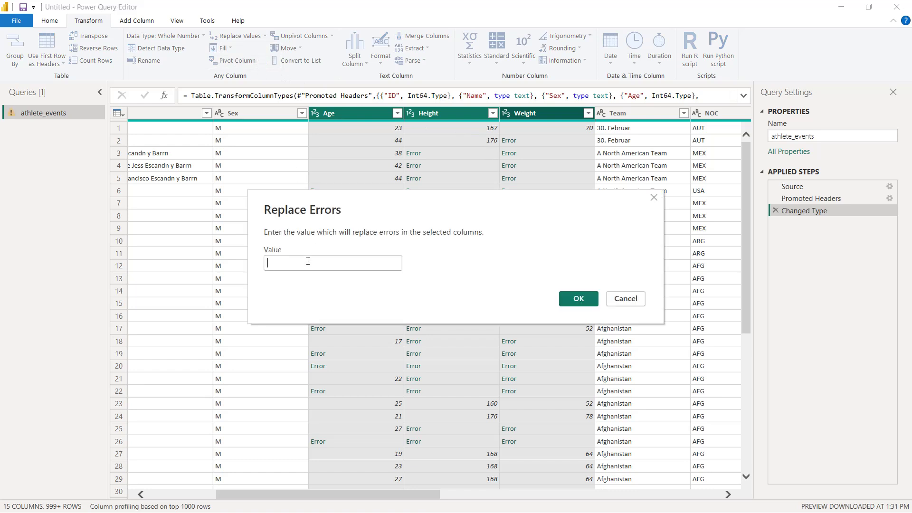
type("0")
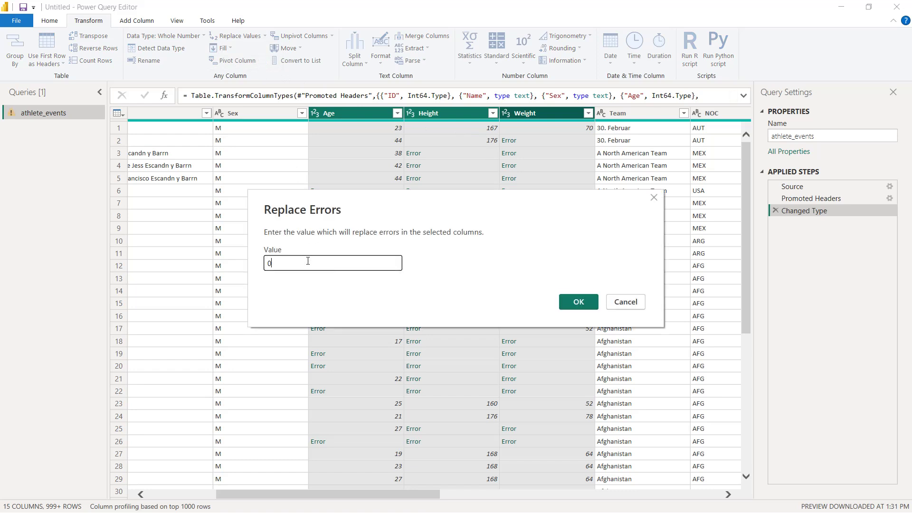
left_click(568, 301)
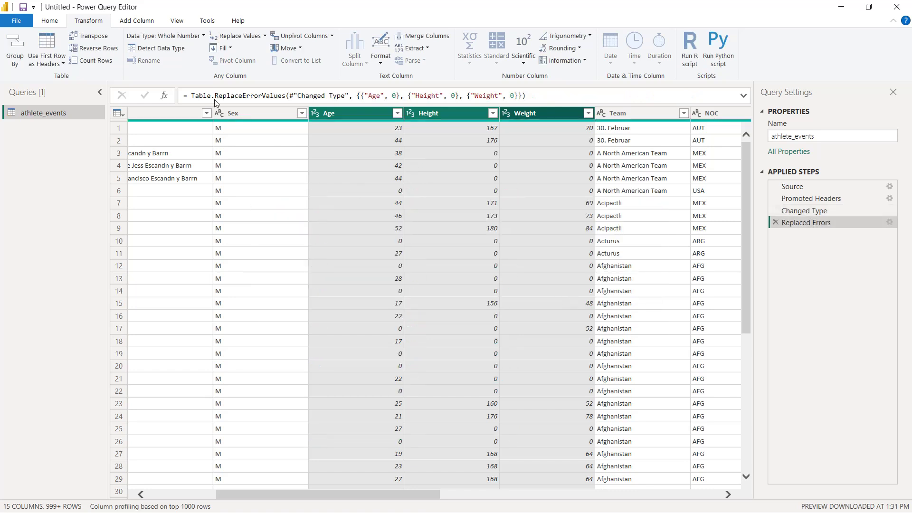
Step: Save the Olympics_project report, then apply the query changes and close Power Query Editor
left_click(23, 8)
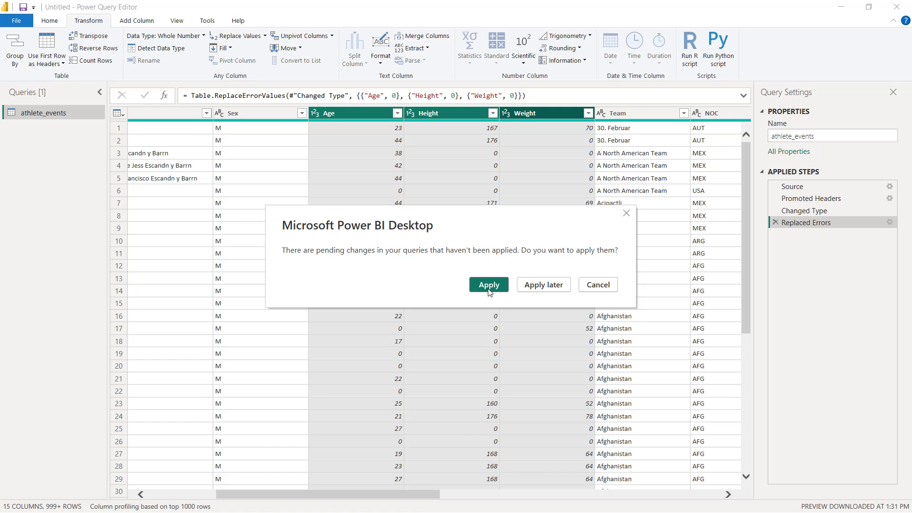
left_click(489, 285)
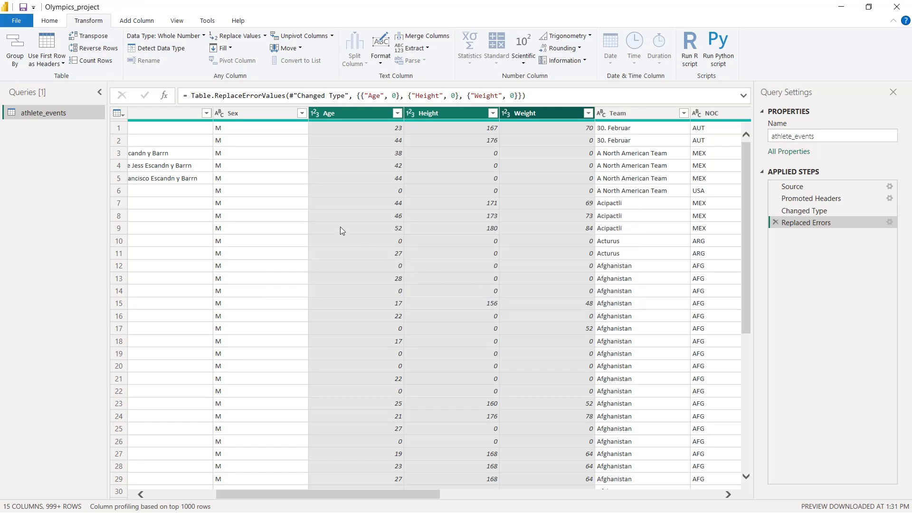
left_click(896, 9)
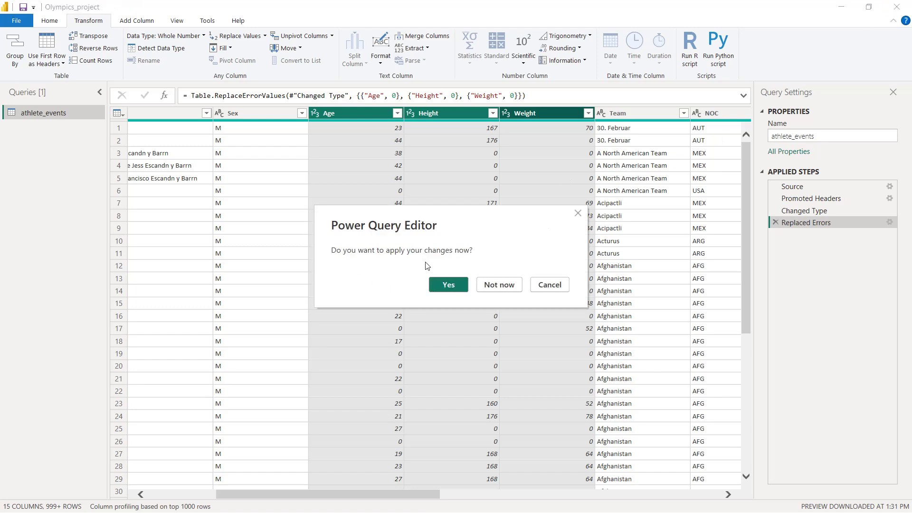
left_click(448, 287)
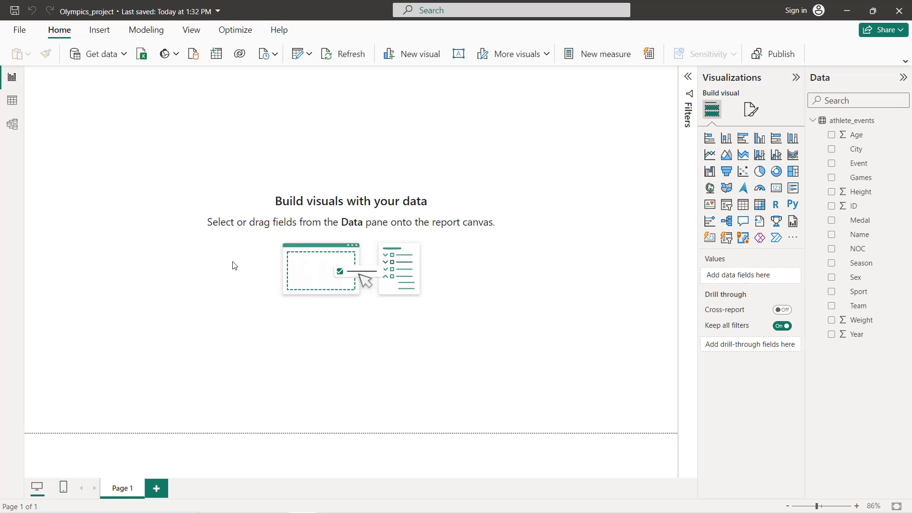
Step: Add a slicer on the Sport field and set its style to Dropdown
left_click(725, 205)
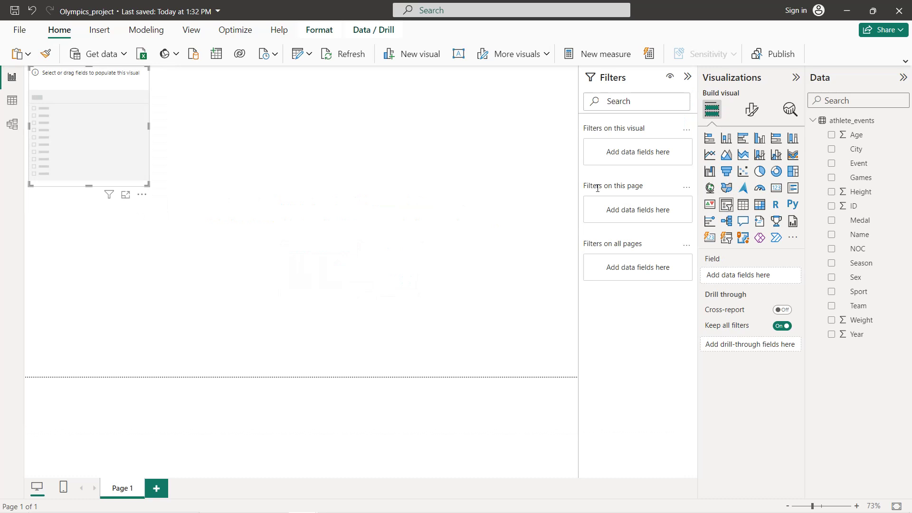
left_click(831, 292)
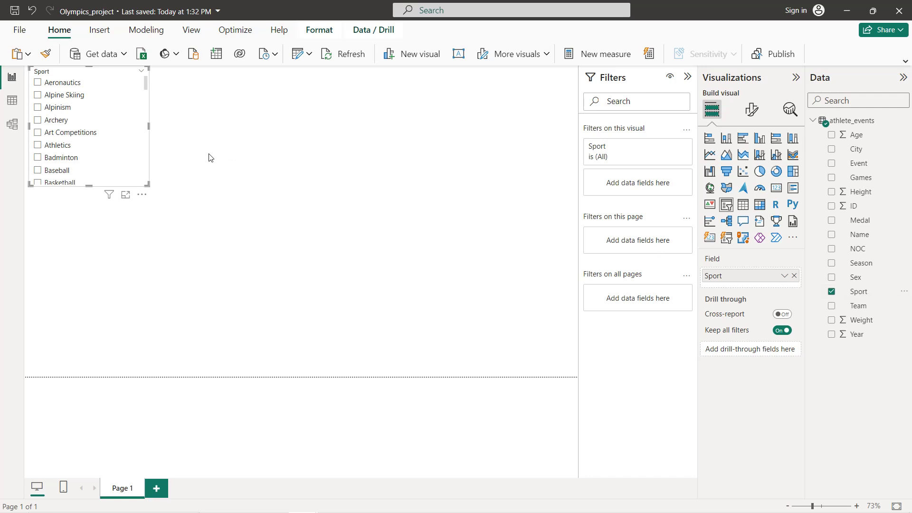
left_click(751, 112)
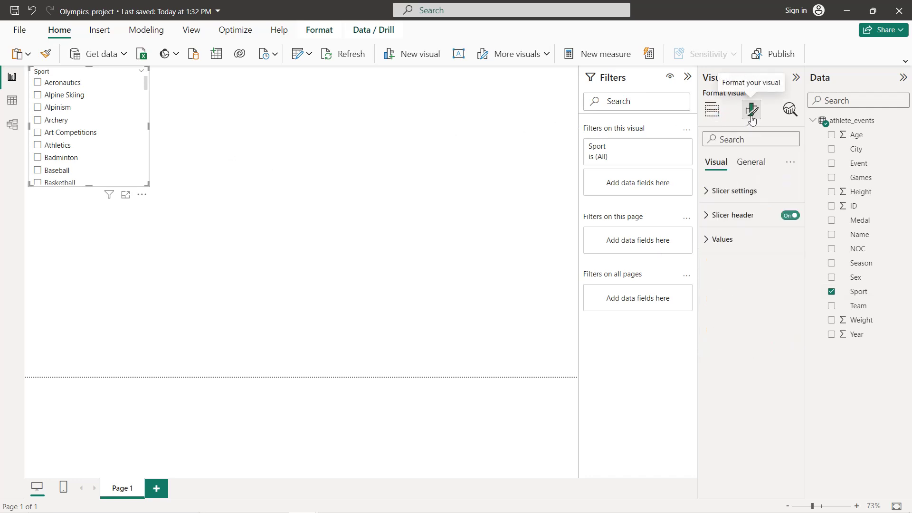
left_click(747, 192)
left_click(740, 250)
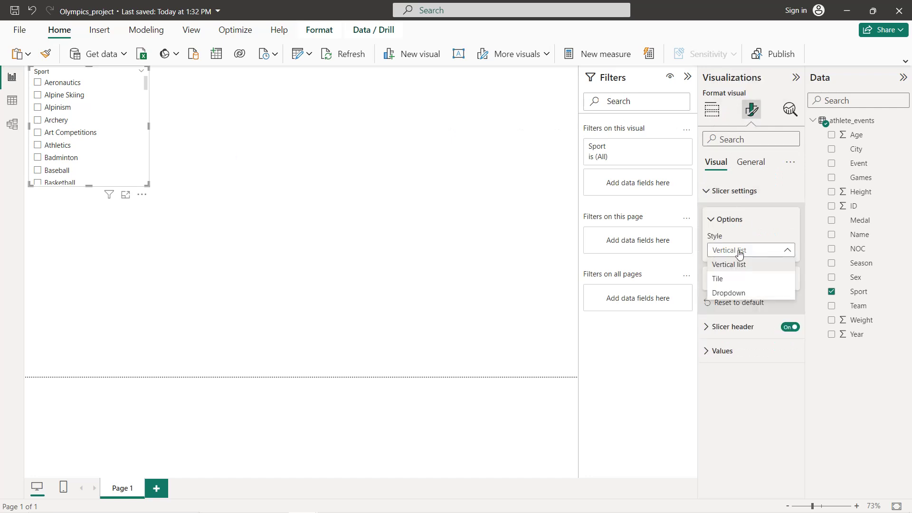
left_click(730, 292)
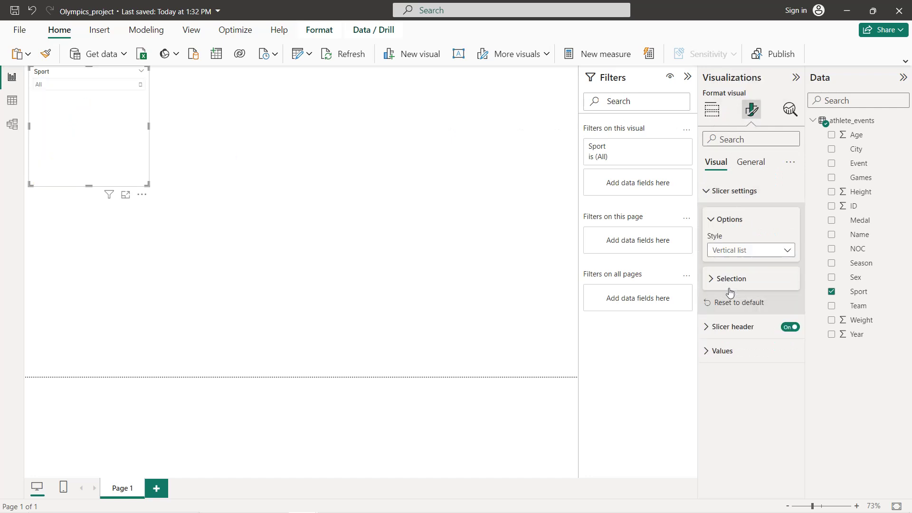
Step: Turn on the slicer's visual border with 20 px rounded corners
left_click(752, 164)
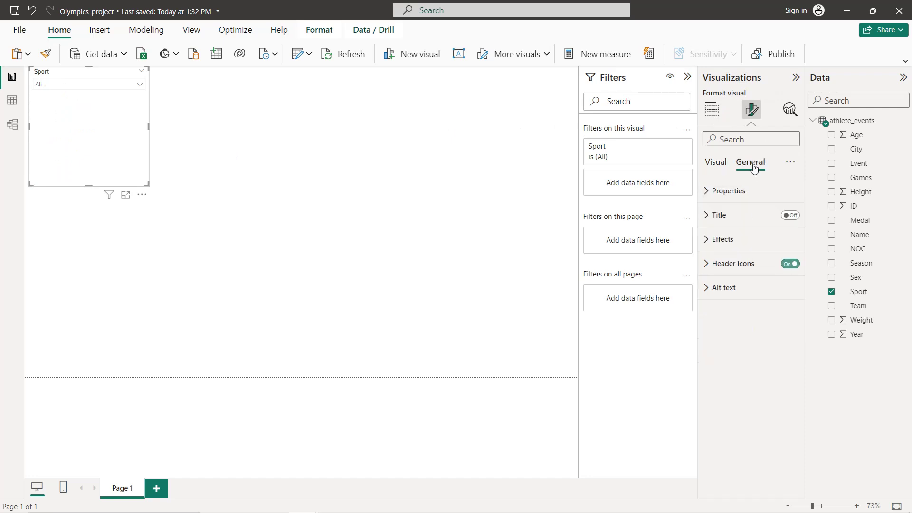
left_click(746, 245)
left_click(786, 365)
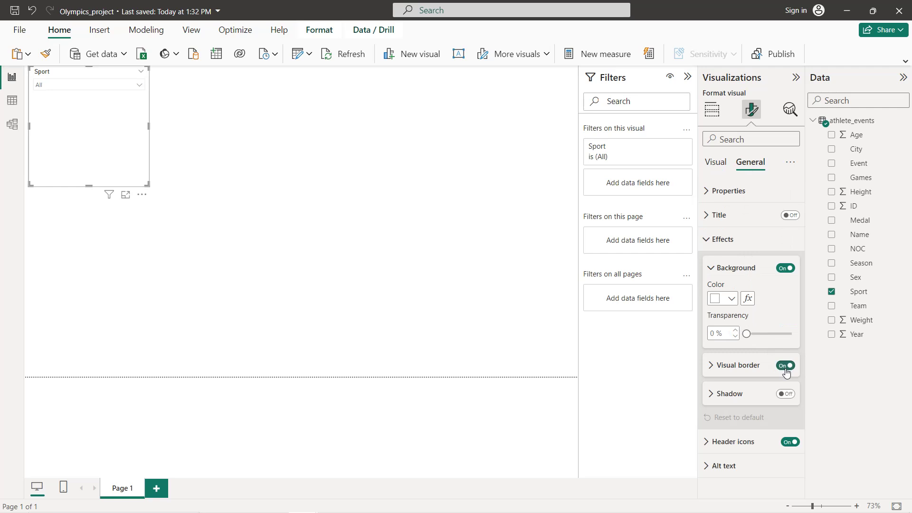
left_click(712, 368)
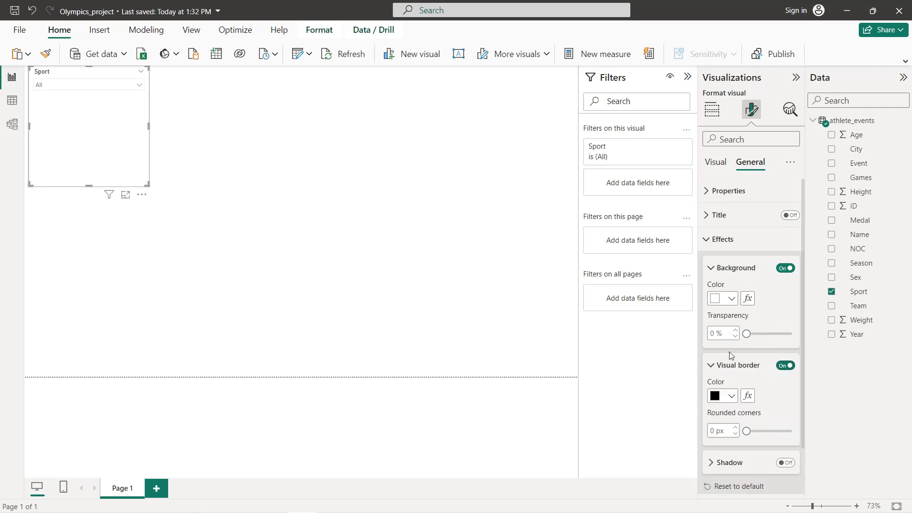
scroll(729, 365, "down", 2)
left_click(714, 378)
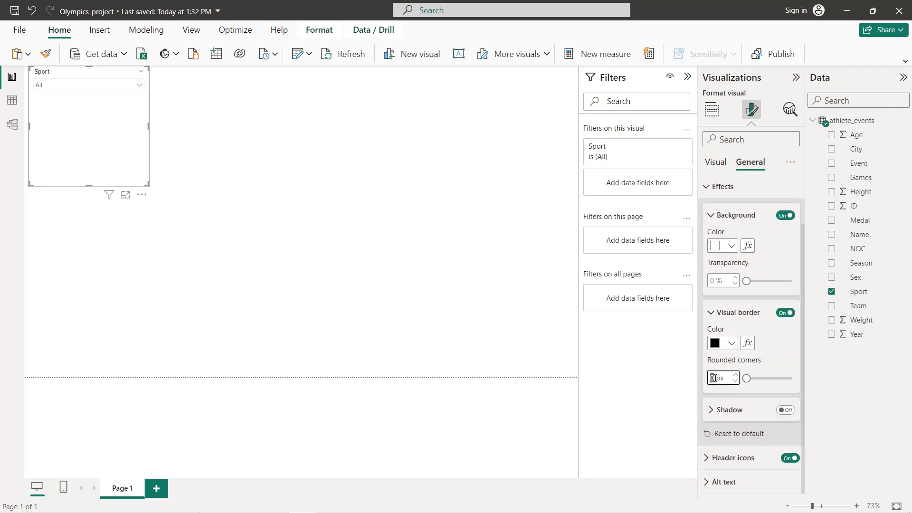
type("20")
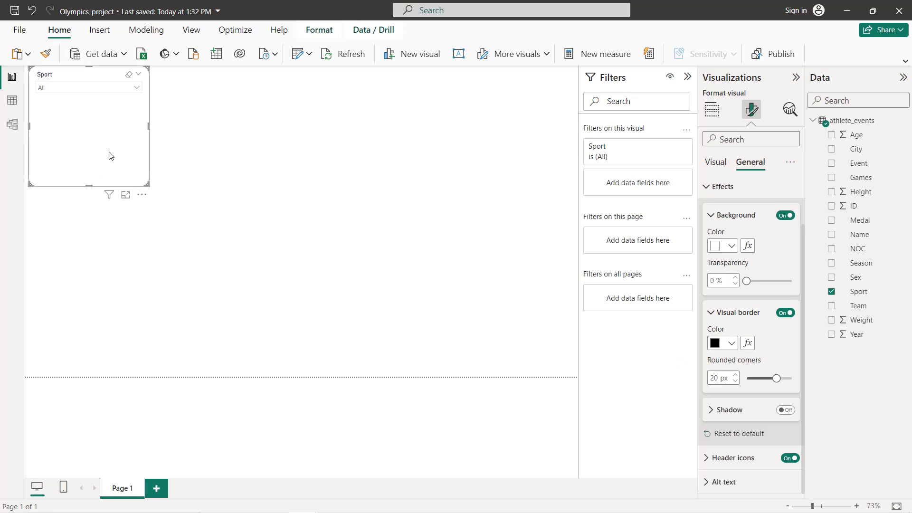
Step: Shrink the Sport slicer to a small box near the top-left of the page
left_click_drag(146, 185, 113, 99)
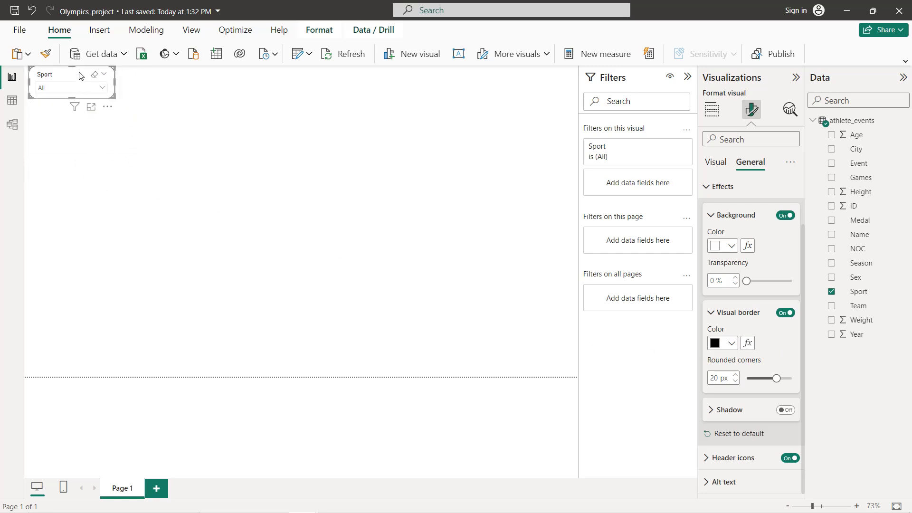
left_click_drag(80, 81, 81, 85)
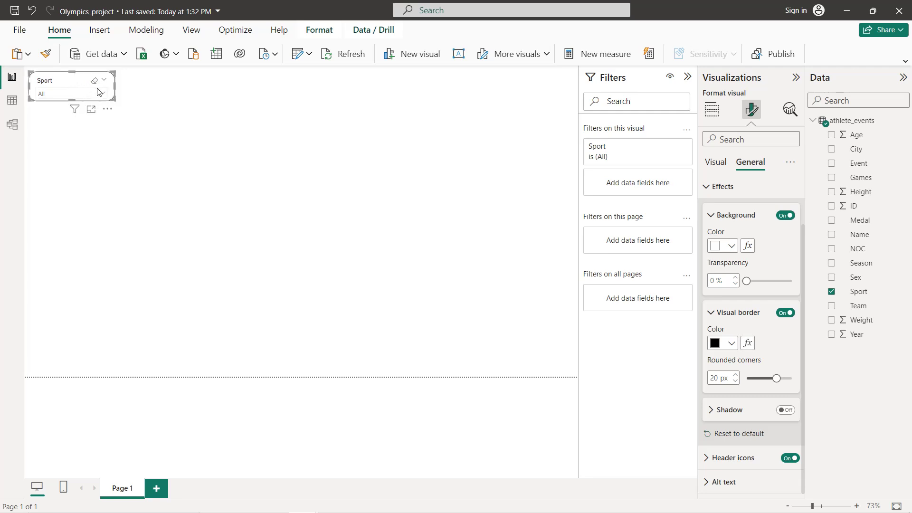
left_click(95, 92)
left_click(131, 86)
left_click(73, 85)
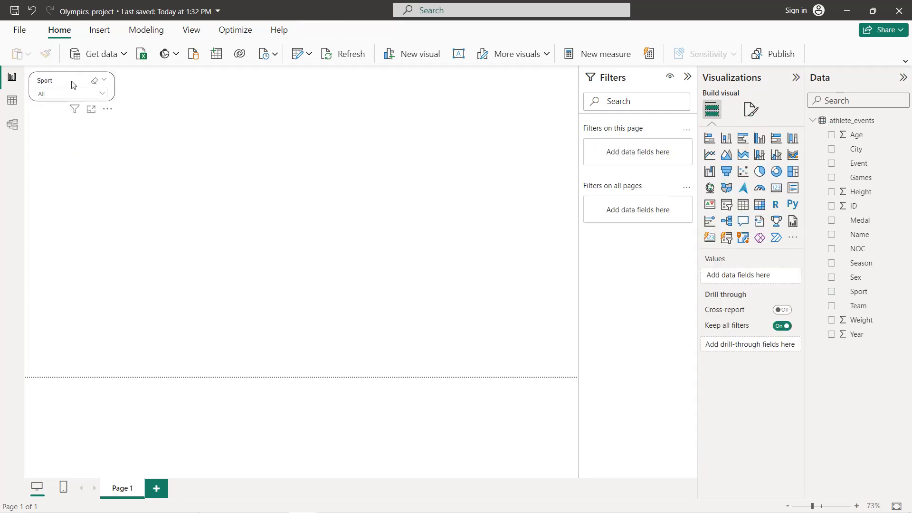
Step: Make the Sport slicer's values bold with black text
left_click(751, 109)
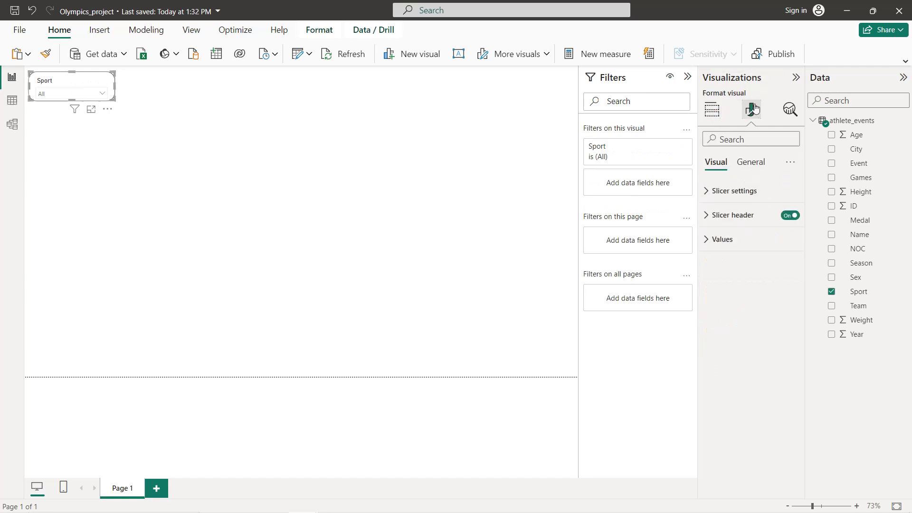
left_click(734, 240)
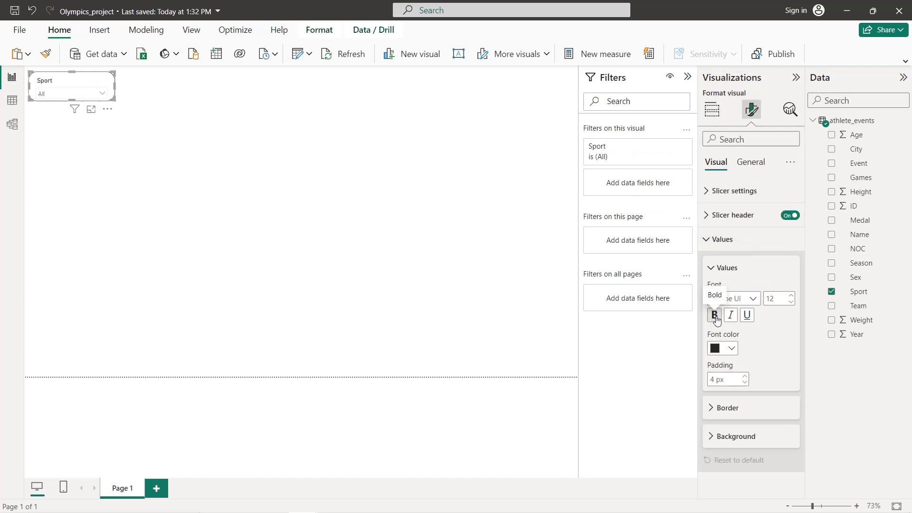
left_click(717, 317)
left_click(732, 349)
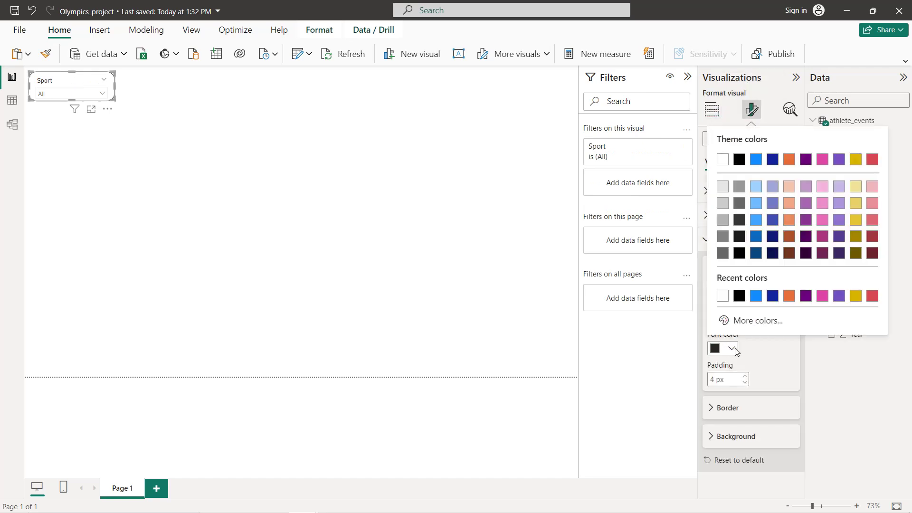
left_click(738, 301)
left_click(138, 123)
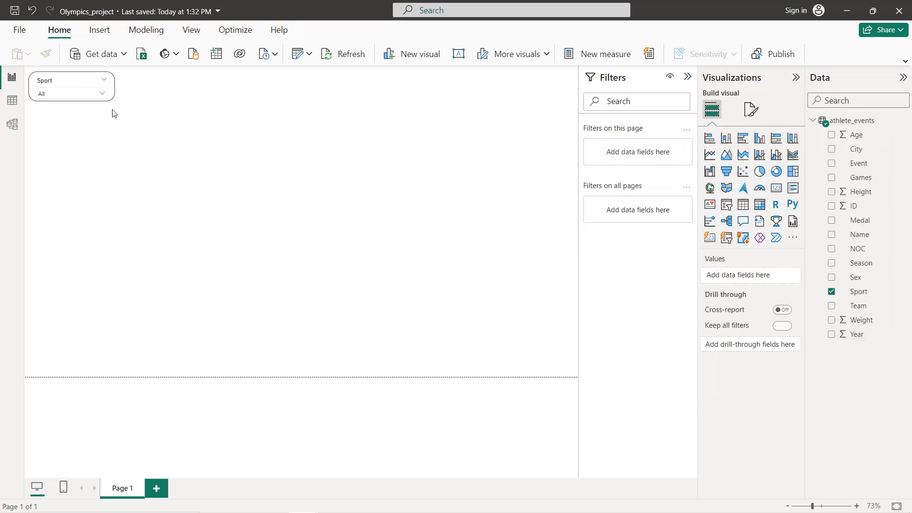
left_click(103, 93)
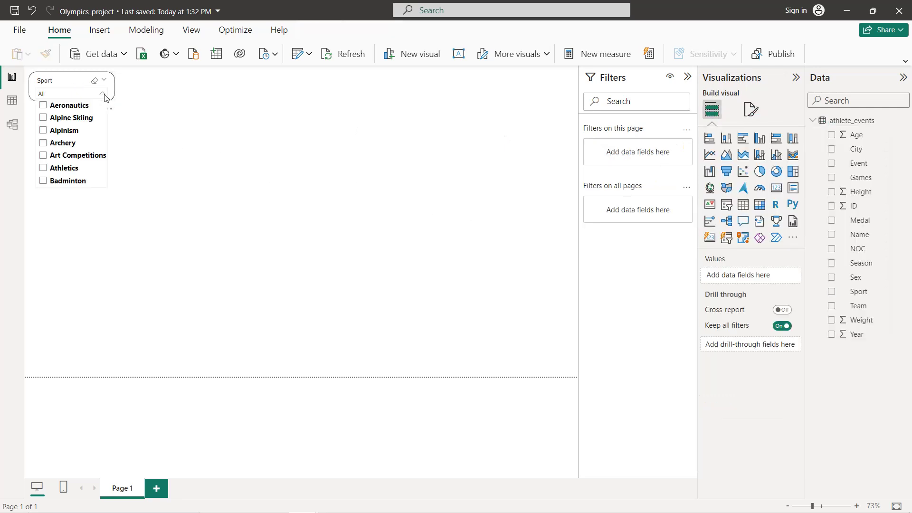
left_click(103, 94)
left_click(76, 87)
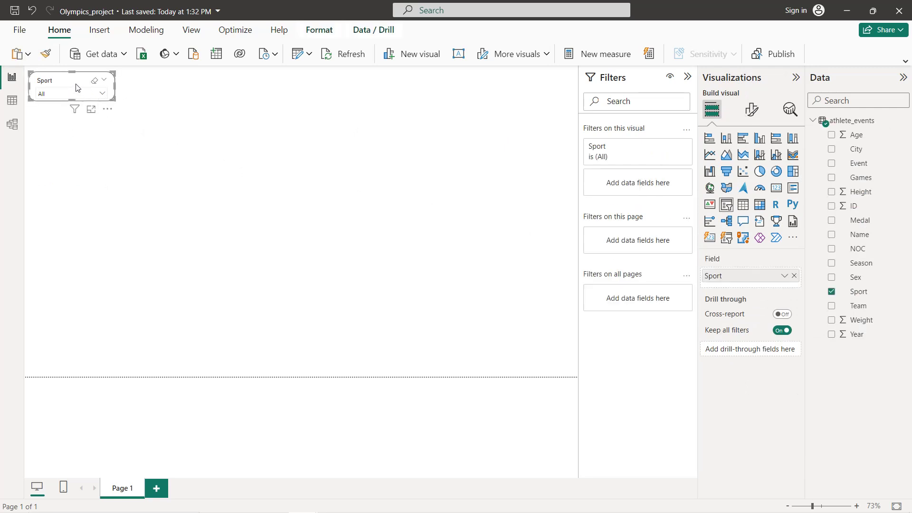
Step: Paste five copies of the Sport slicer and line all six up across the top
key("ctrl+c")
key("ctrl+v")
left_click_drag(76, 87, 162, 90)
key("ctrl+v")
key("ctrl+v")
key("ctrl+v")
key("ctrl+v")
left_click_drag(112, 94, 279, 83)
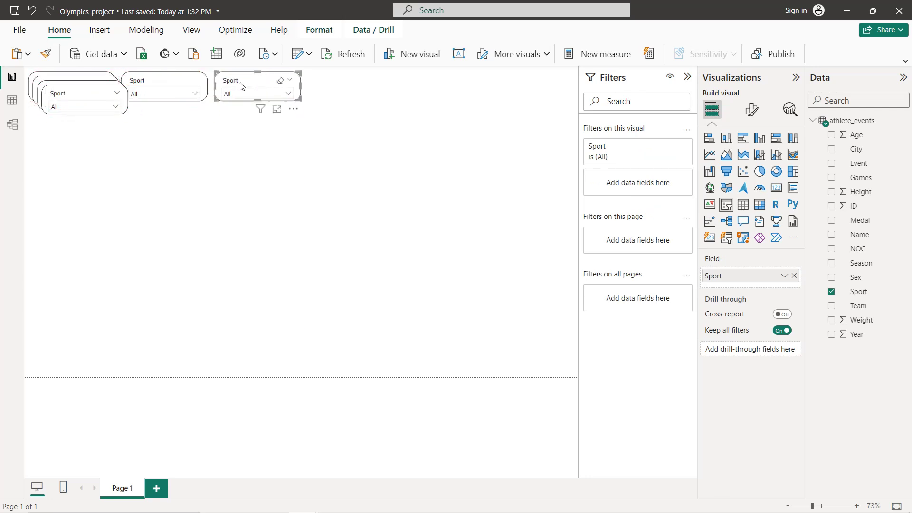
left_click_drag(97, 96, 451, 81)
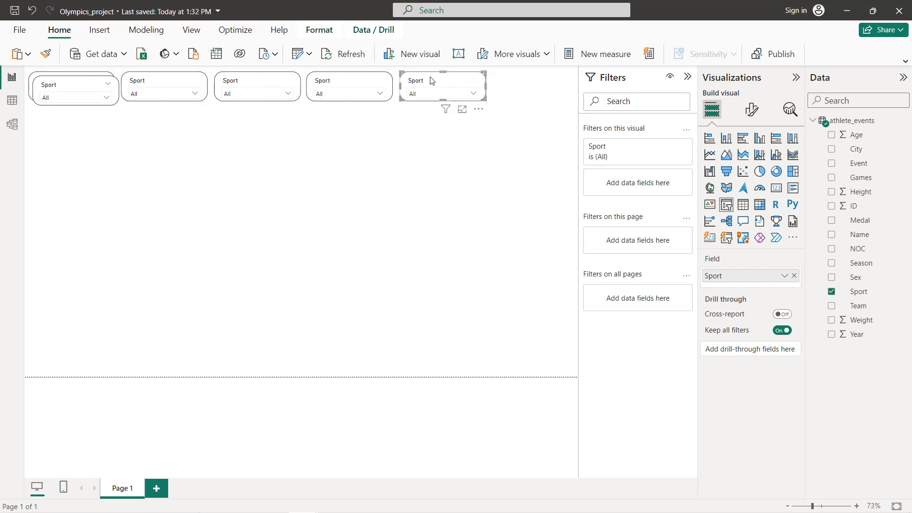
left_click_drag(69, 85, 524, 87)
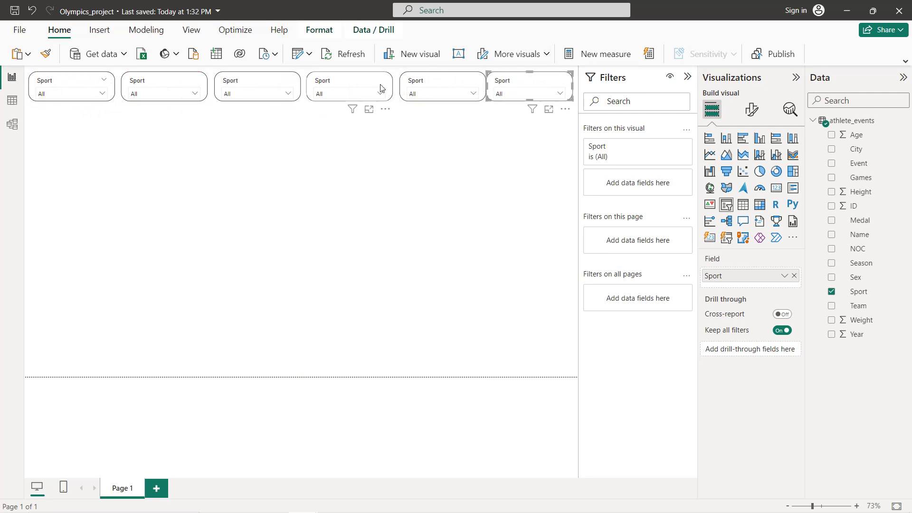
left_click_drag(452, 86, 455, 85)
left_click(541, 85)
left_click_drag(571, 85, 536, 86)
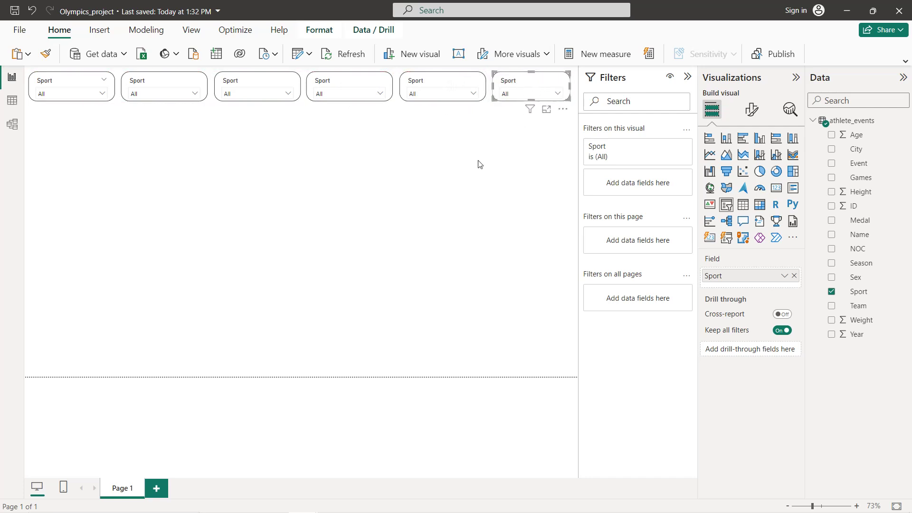
Step: Switch the second slicer's field from Sport to Sex
left_click(484, 148)
left_click(169, 88)
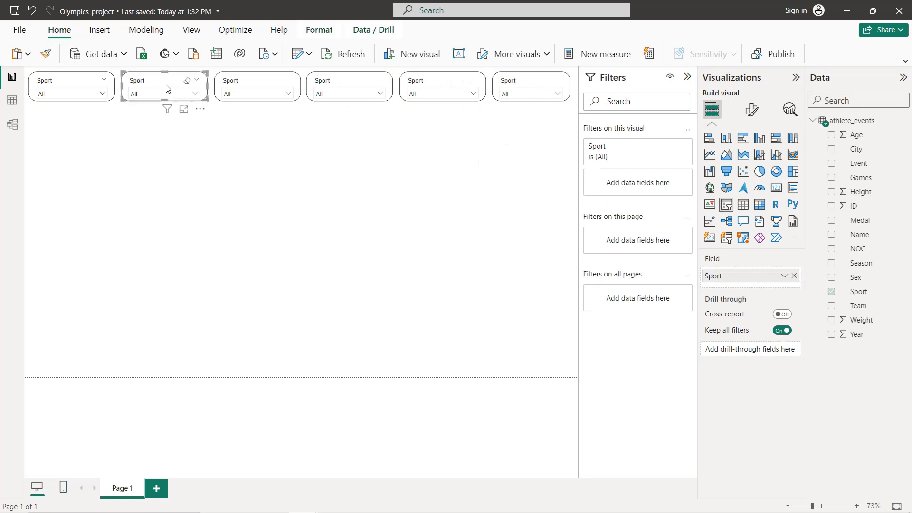
left_click(794, 276)
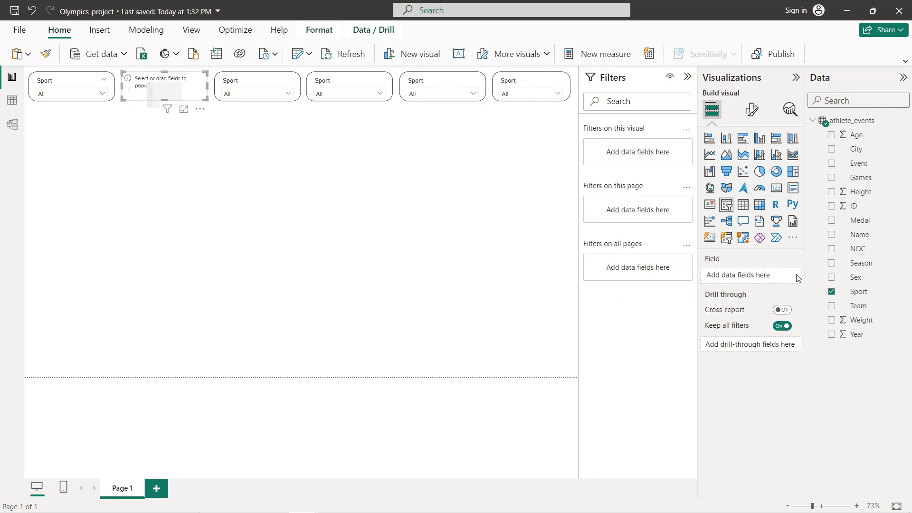
left_click(831, 277)
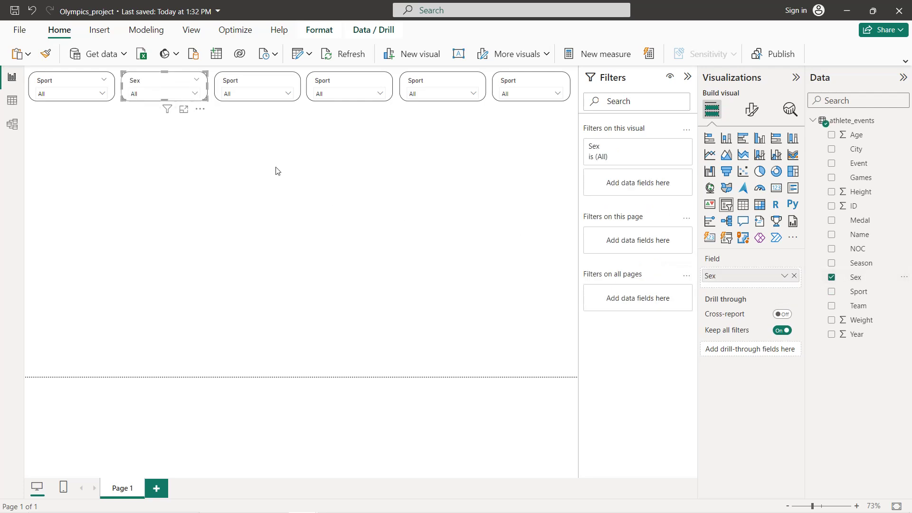
Step: Make the third slicer a Year slicer with the Between range style
left_click(254, 86)
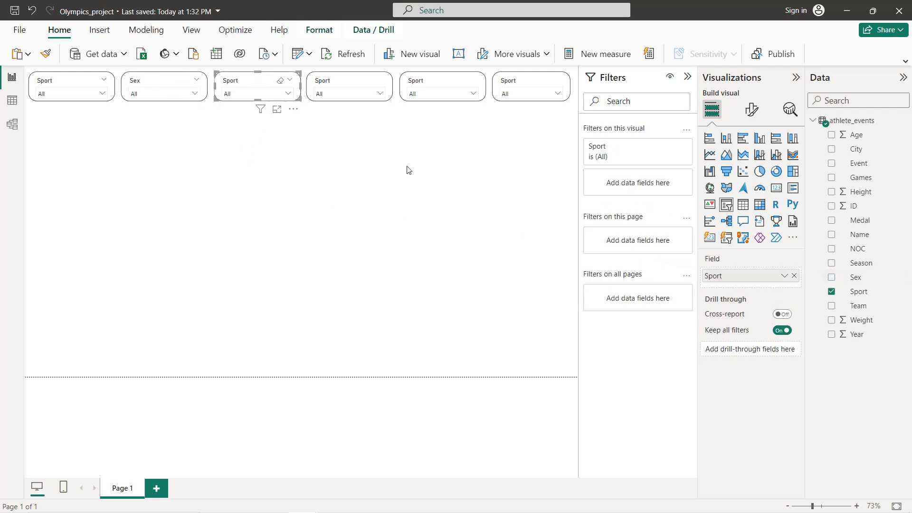
left_click(793, 276)
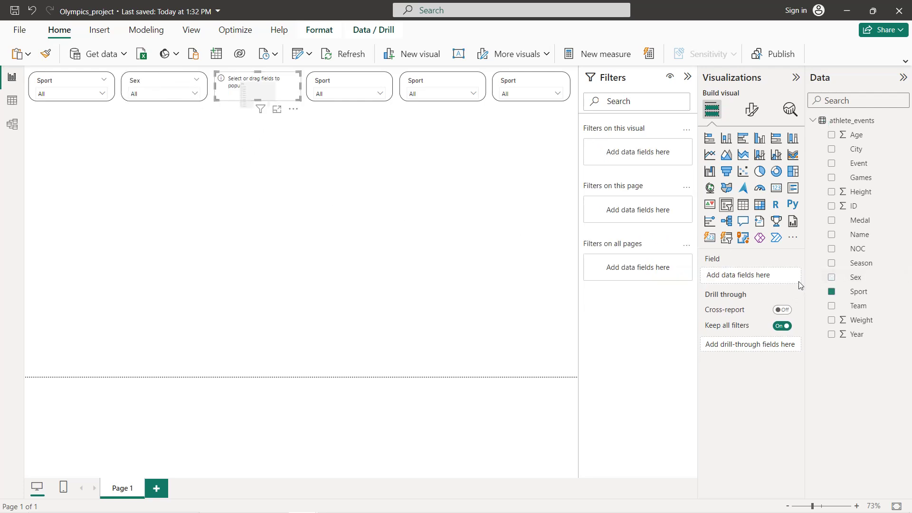
left_click(831, 334)
left_click(751, 109)
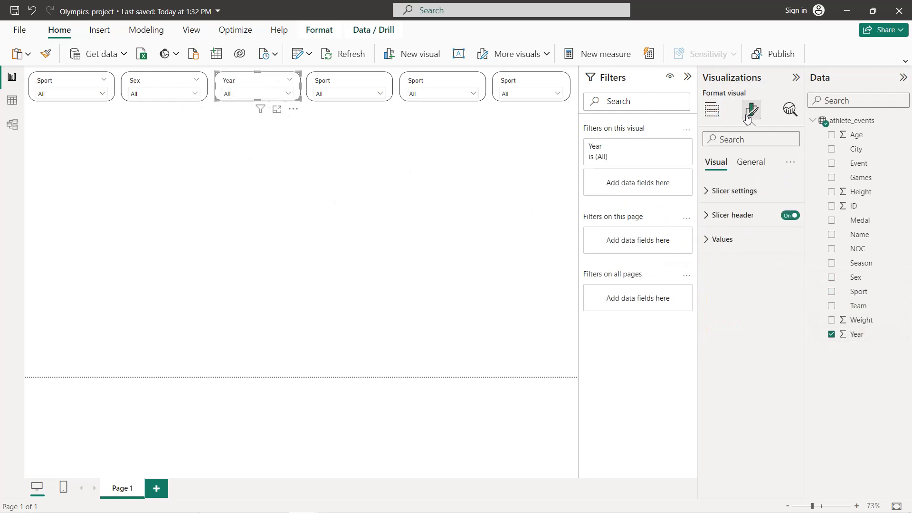
left_click(743, 192)
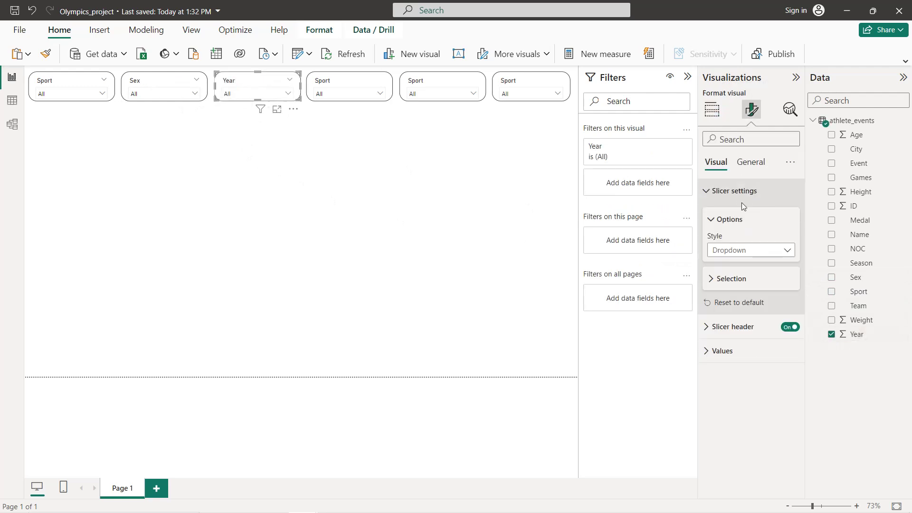
left_click(734, 250)
left_click(726, 308)
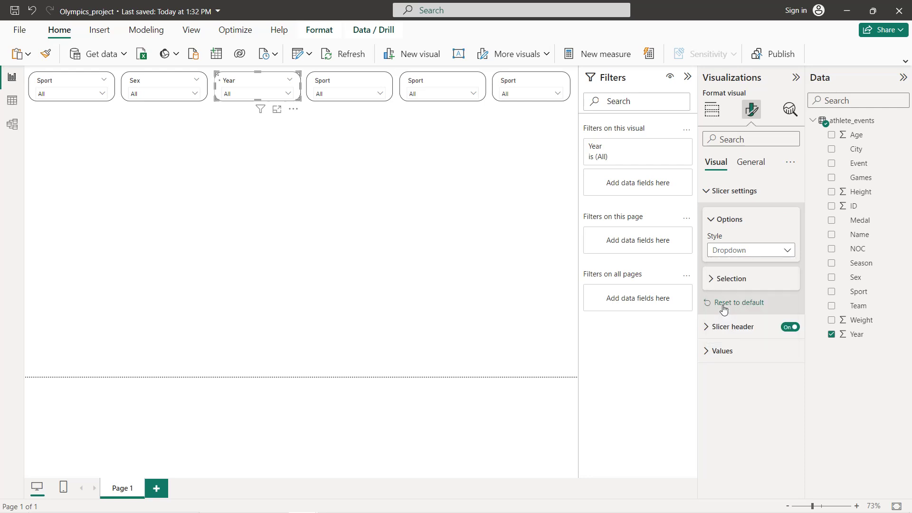
Step: Swap Sport for City, Medal and Season on the last three slicers
left_click(342, 85)
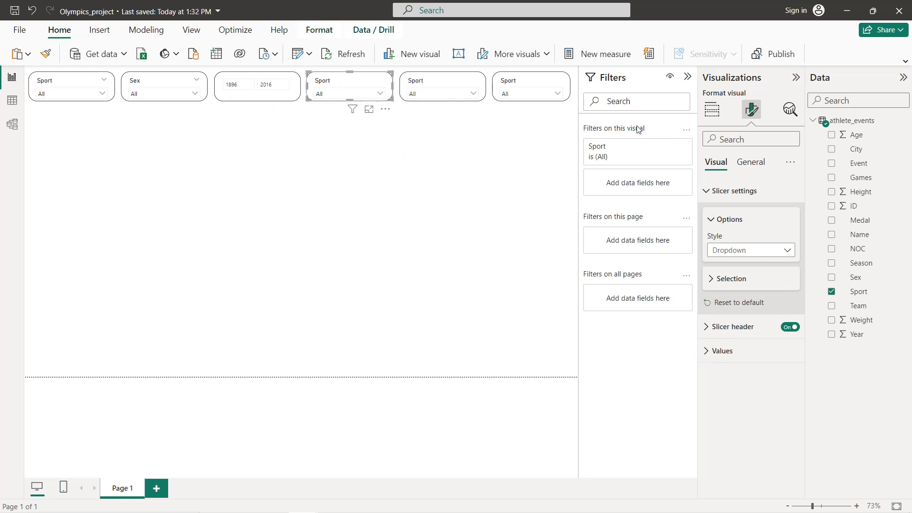
left_click(711, 111)
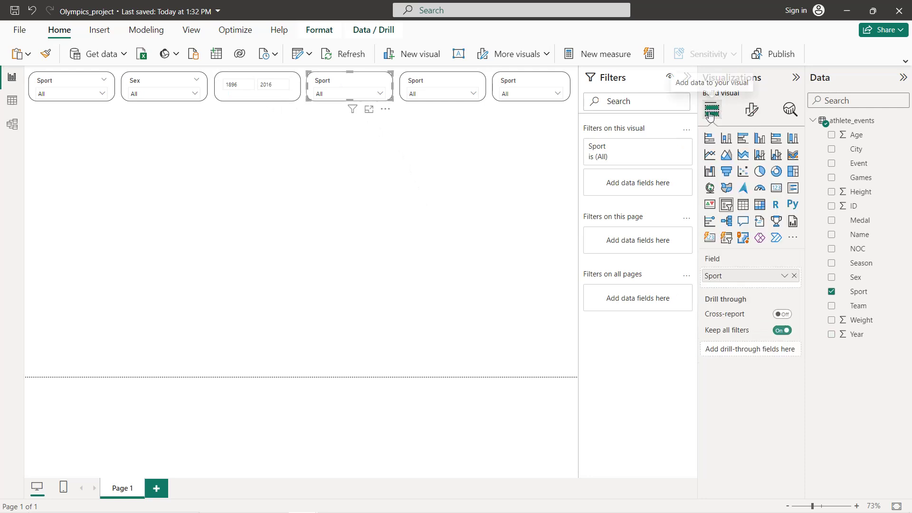
left_click(794, 275)
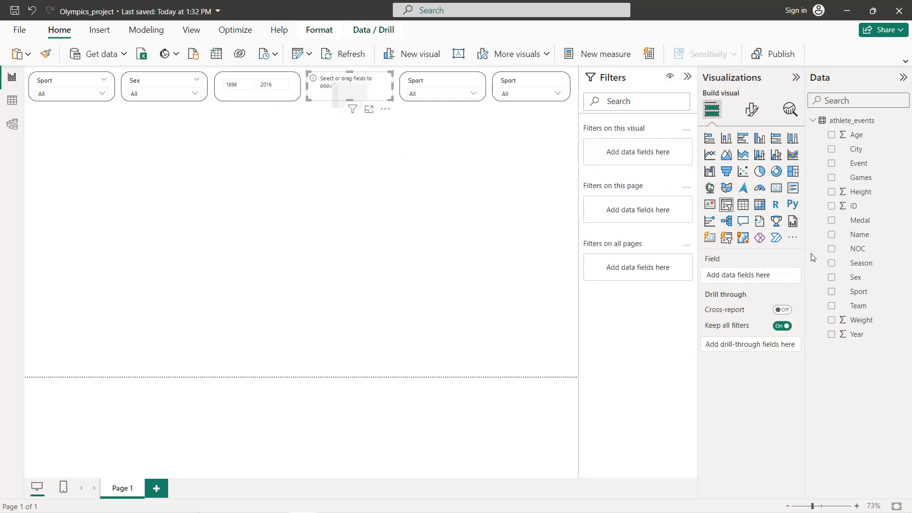
left_click(831, 149)
left_click(438, 85)
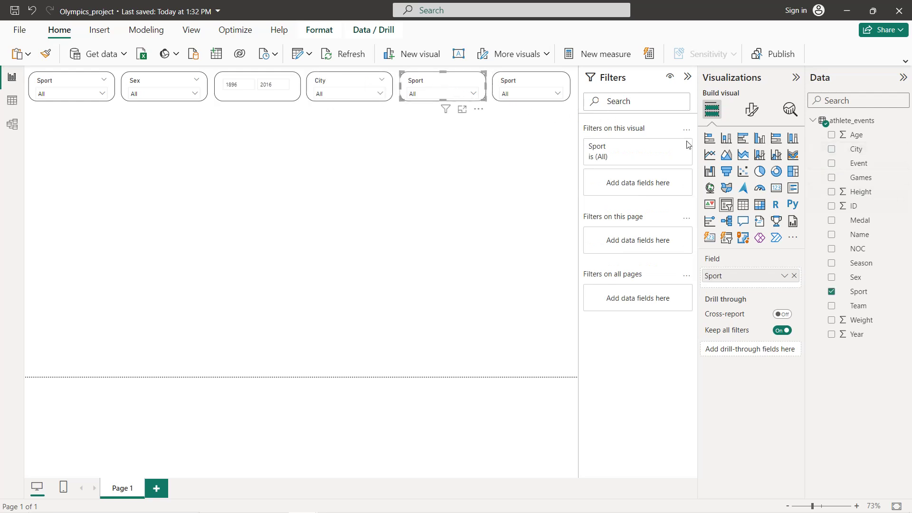
left_click(793, 275)
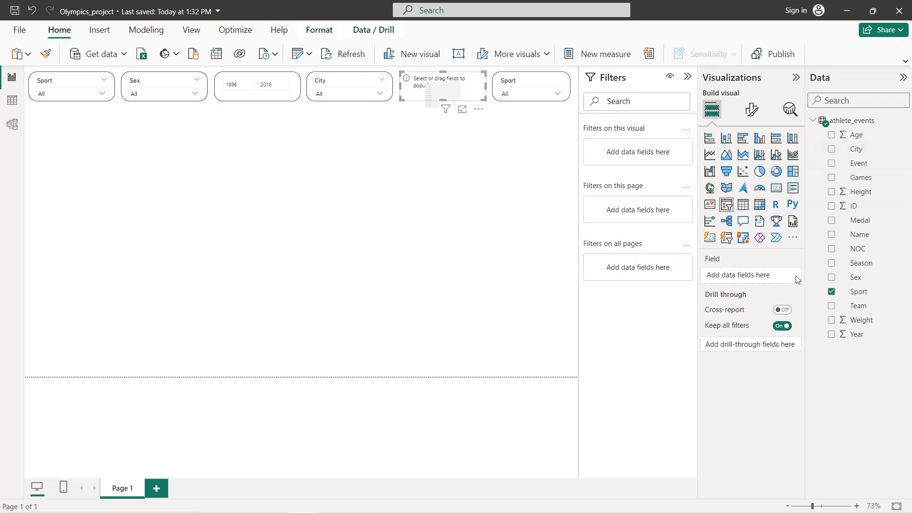
left_click(832, 220)
left_click(537, 80)
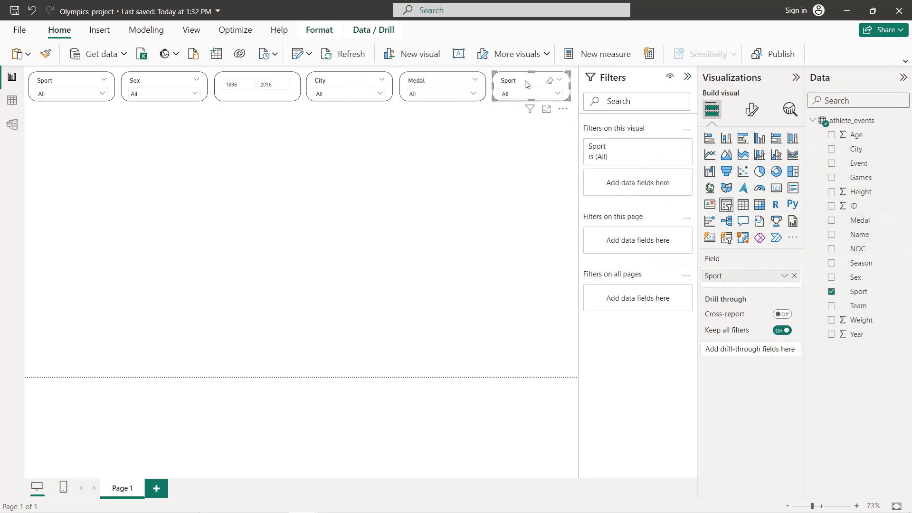
left_click(794, 276)
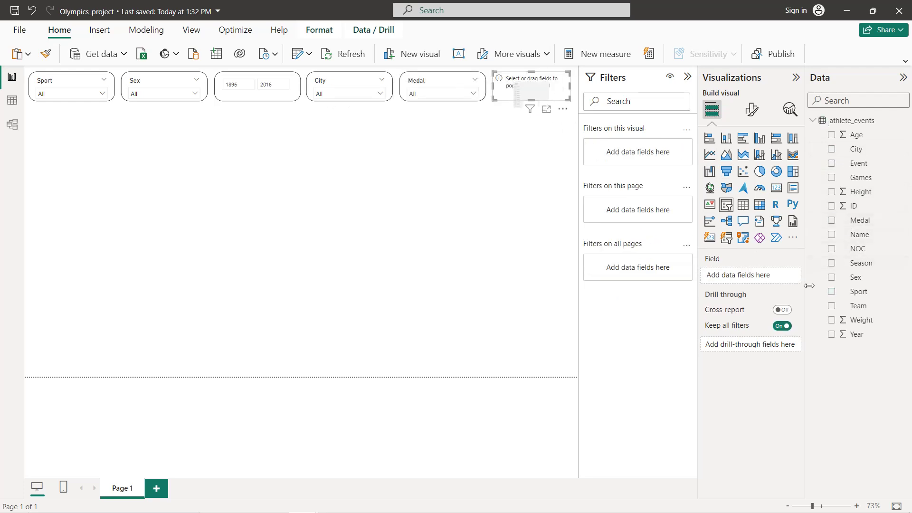
left_click(830, 264)
left_click(519, 95)
left_click(441, 140)
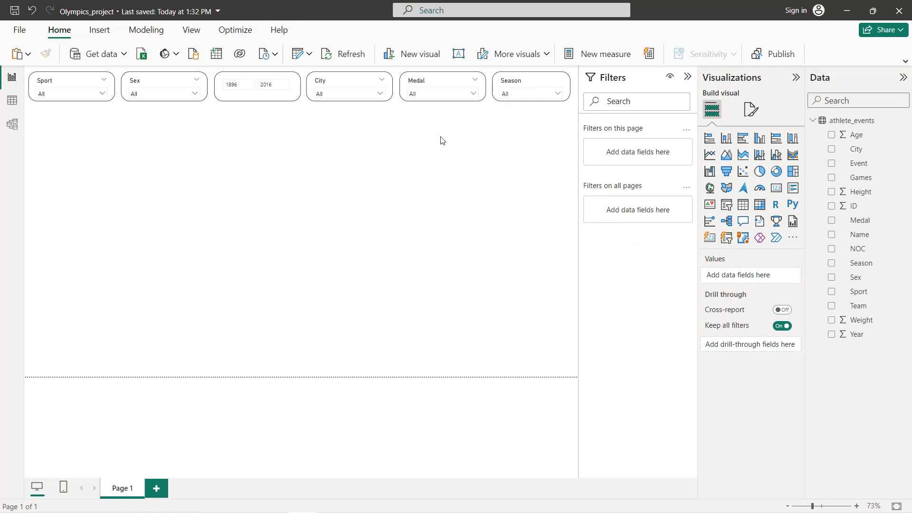
Step: Insert the Olympic rings image under the Year slicer and make it taller
left_click(100, 33)
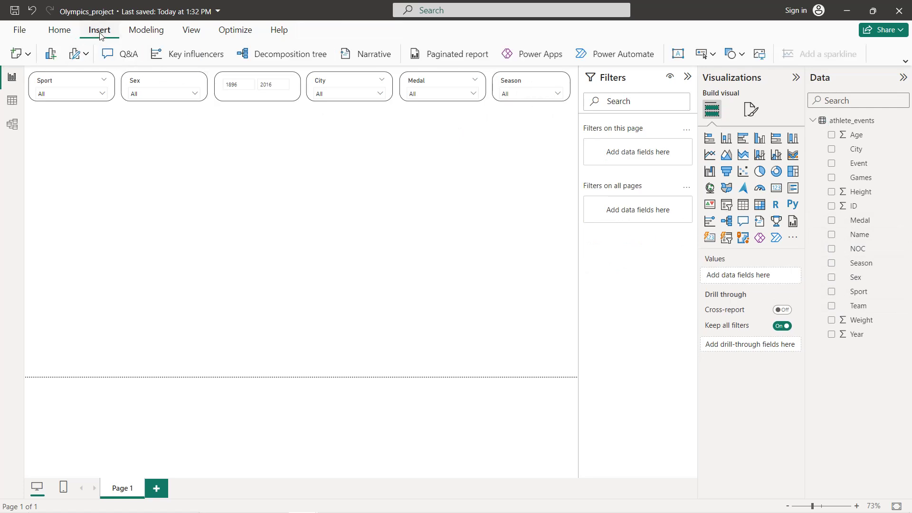
left_click(758, 56)
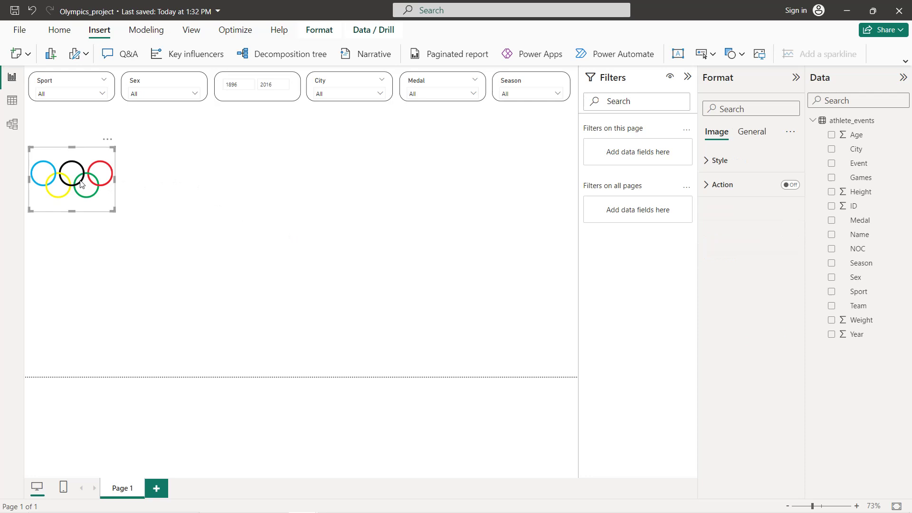
left_click_drag(80, 183, 392, 141)
left_click_drag(305, 179, 309, 193)
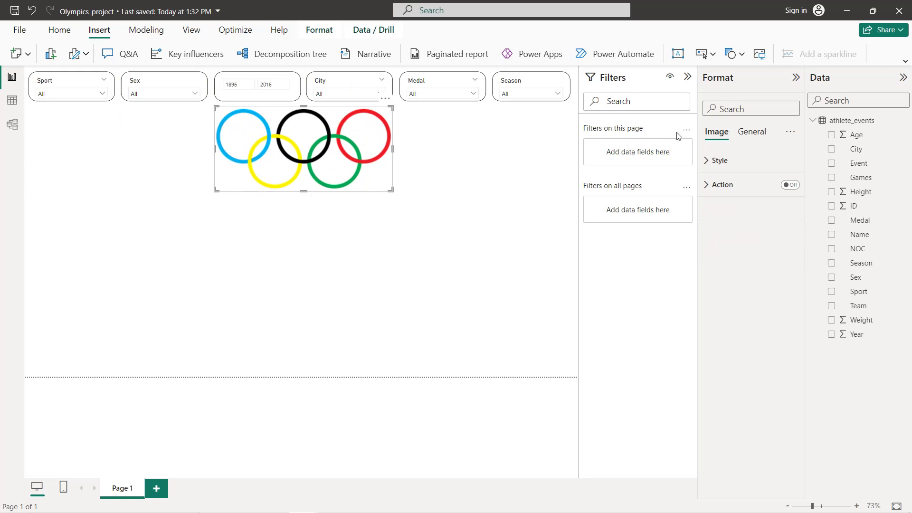
Step: Turn on the image's visual border with rounded corners set to 10
left_click(748, 135)
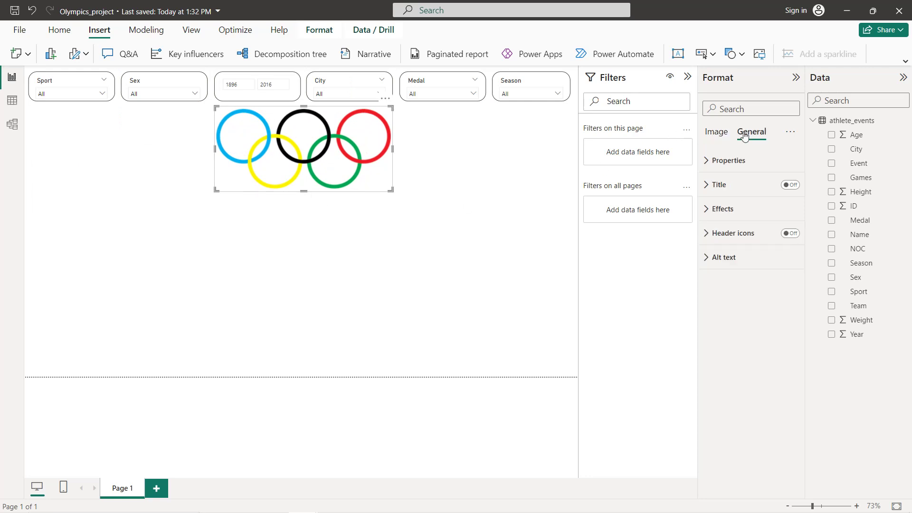
left_click(727, 213)
left_click(789, 344)
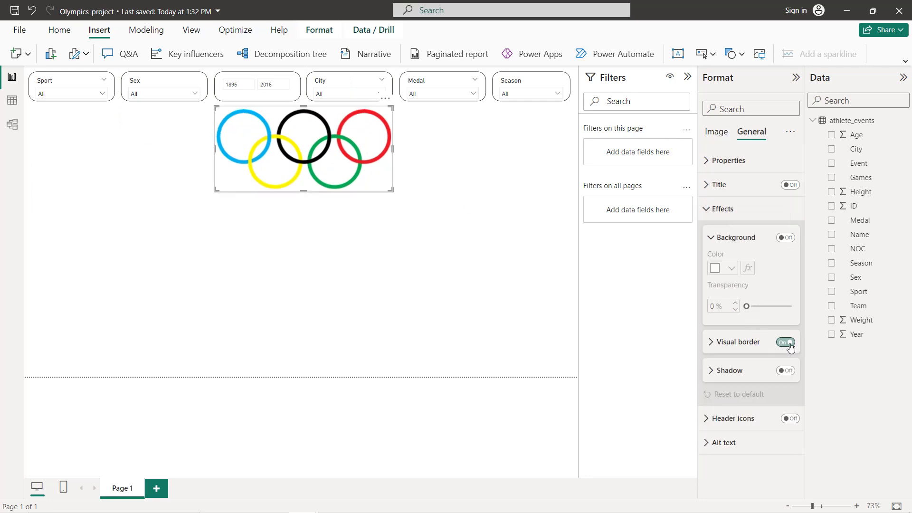
left_click(711, 342)
left_click(711, 376)
type("10")
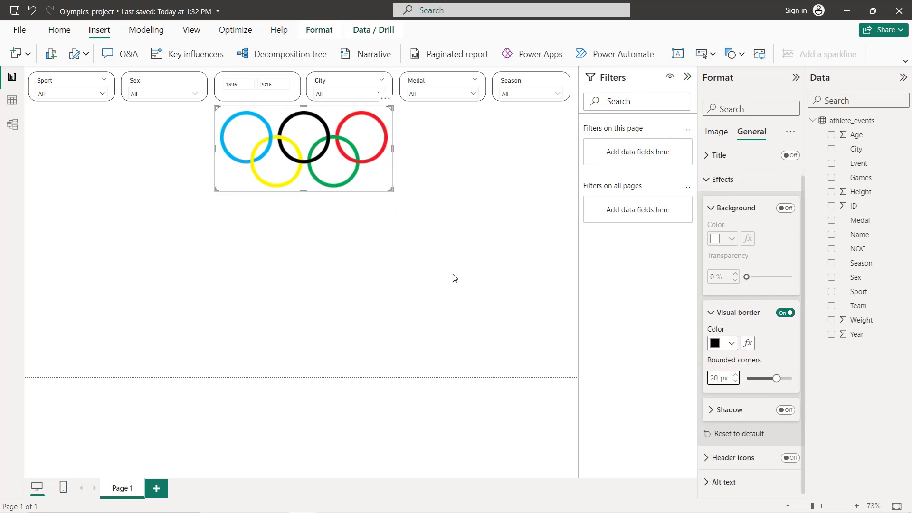
left_click(454, 278)
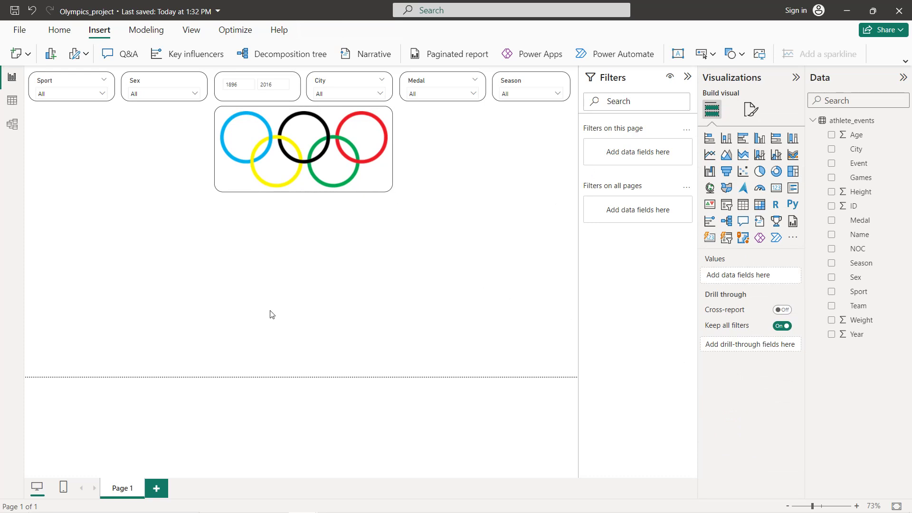
Step: Add a clustered bar chart of Count of Medal by Team left of the rings image
left_click(744, 140)
left_click_drag(70, 260, 70, 132)
left_click_drag(114, 170, 205, 194)
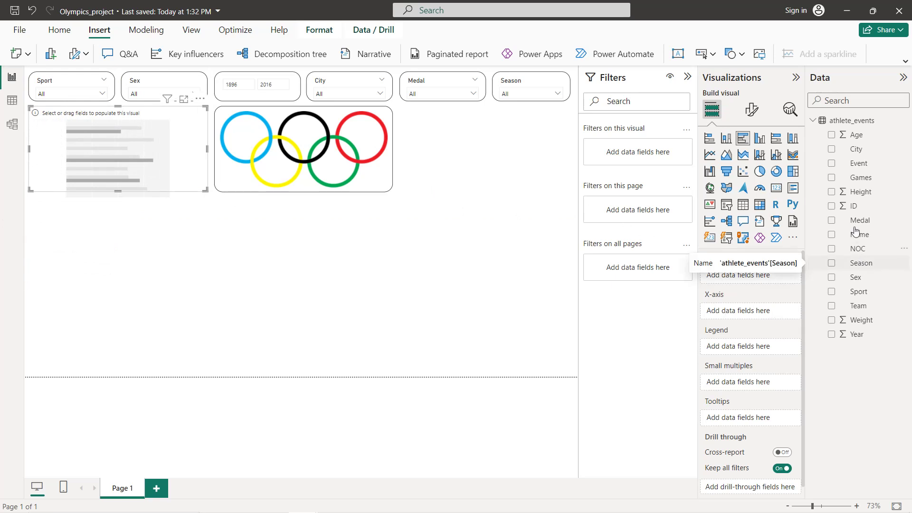
left_click(831, 220)
left_click_drag(757, 277, 748, 315)
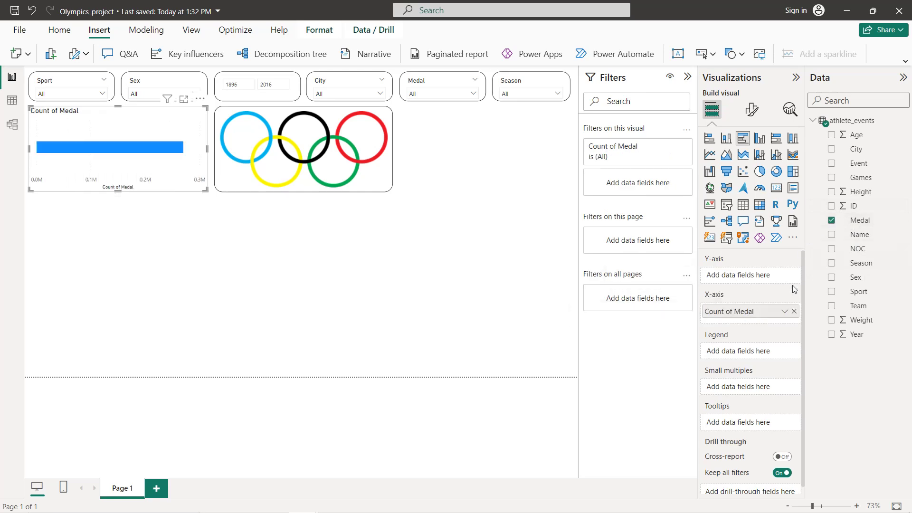
left_click(831, 306)
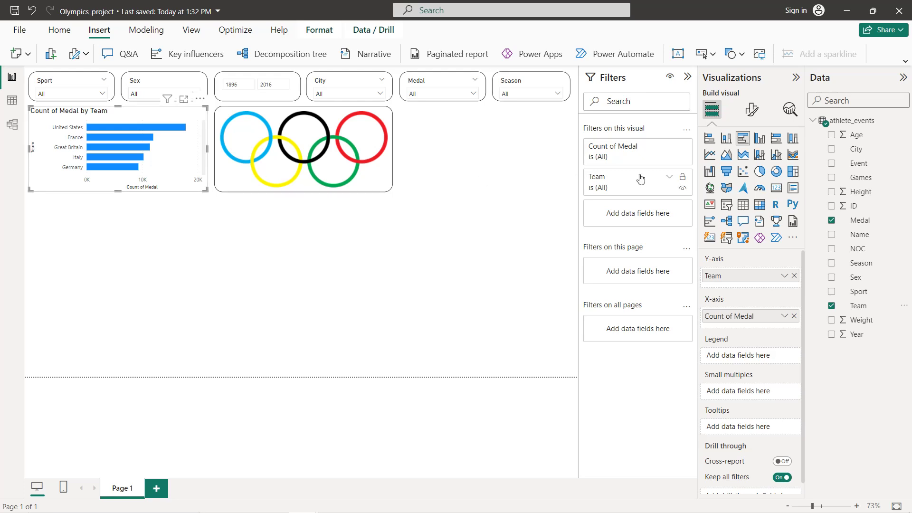
Step: Turn off the bar chart's Y-axis title
left_click(751, 110)
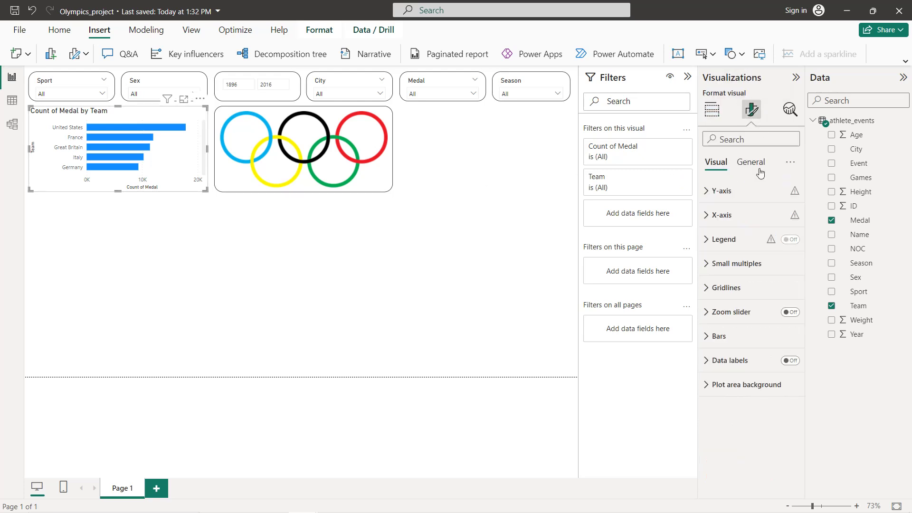
left_click(757, 192)
left_click(783, 404)
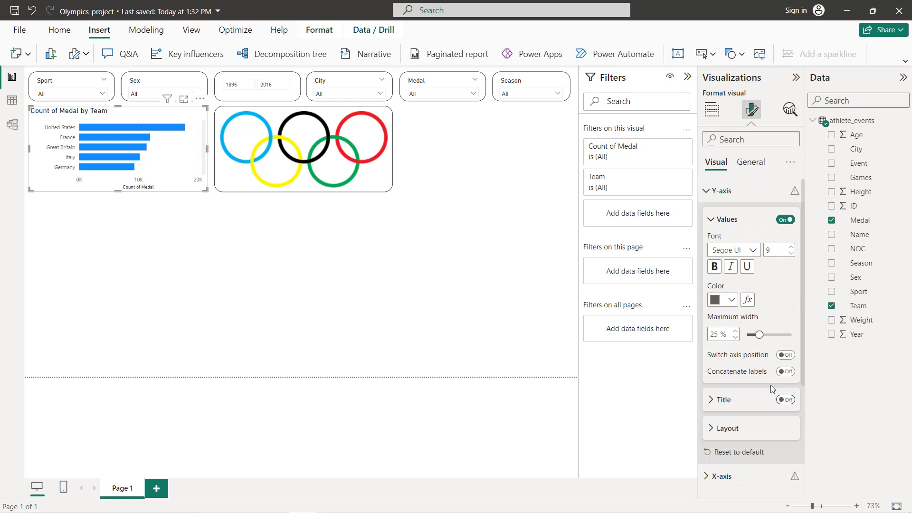
scroll(770, 382, "down", 2)
Step: Hide the X-axis title and turn off the vertical gridlines on the medal chart
left_click(749, 383)
scroll(764, 385, "down", 3)
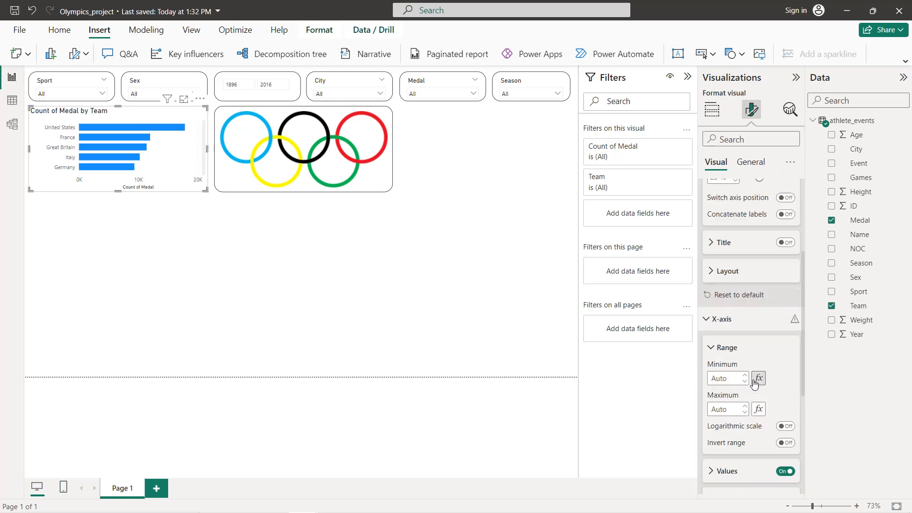
left_click(785, 420)
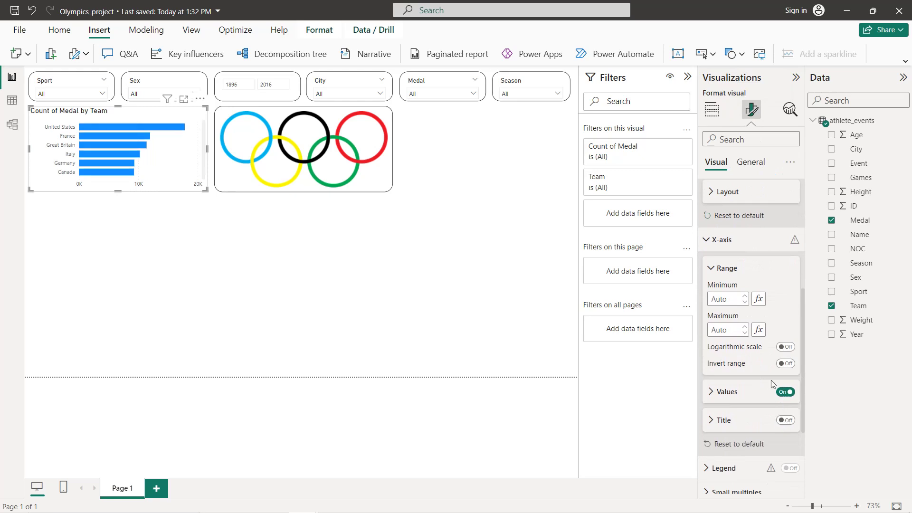
scroll(764, 383, "down", 3)
left_click(743, 388)
scroll(755, 382, "down", 3)
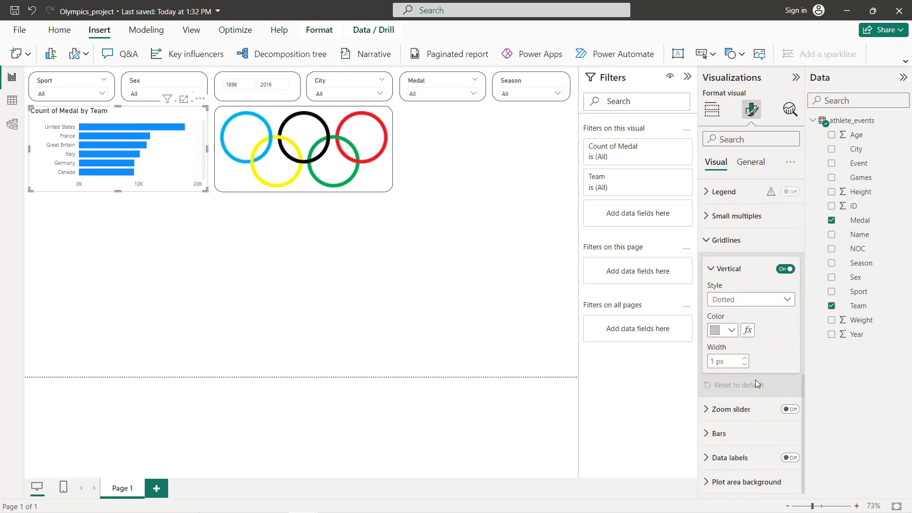
left_click(785, 269)
scroll(752, 285, "up", 2)
scroll(750, 281, "up", 9)
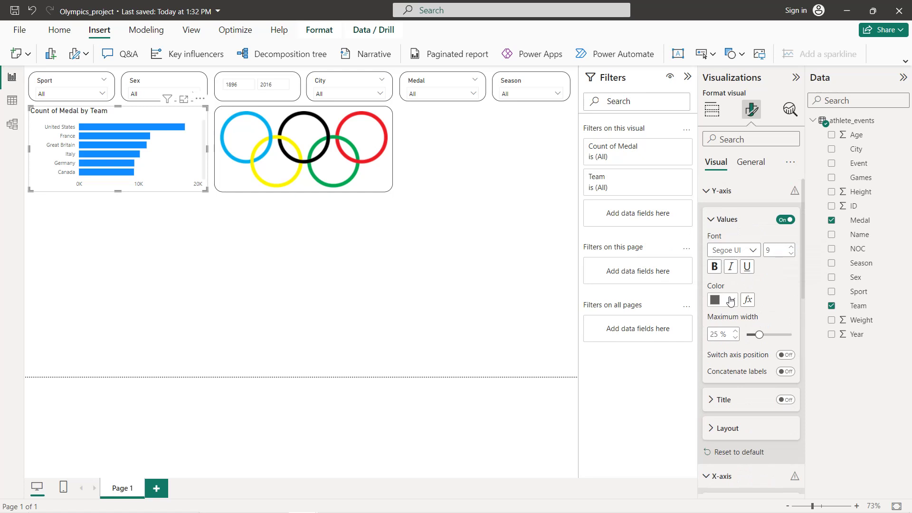
Step: Make the team labels black and bold, and the X-axis value labels black
left_click(730, 301)
left_click(725, 249)
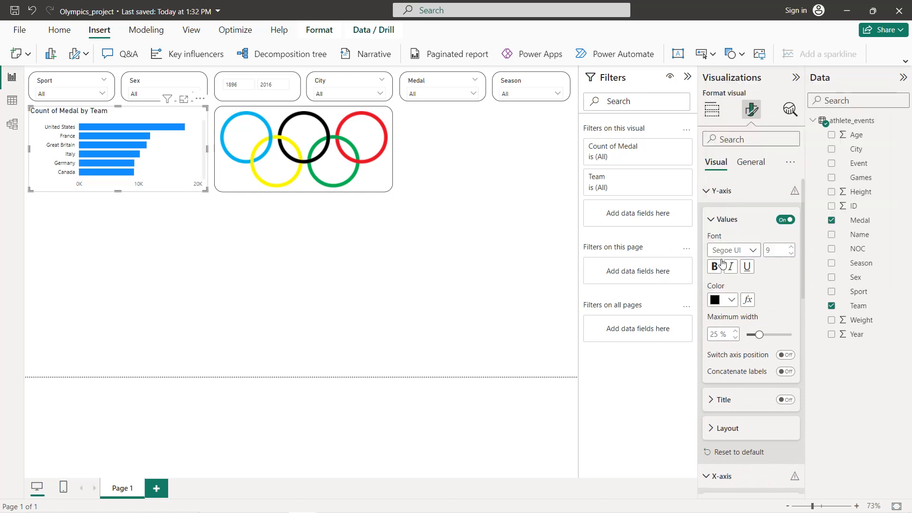
left_click(721, 265)
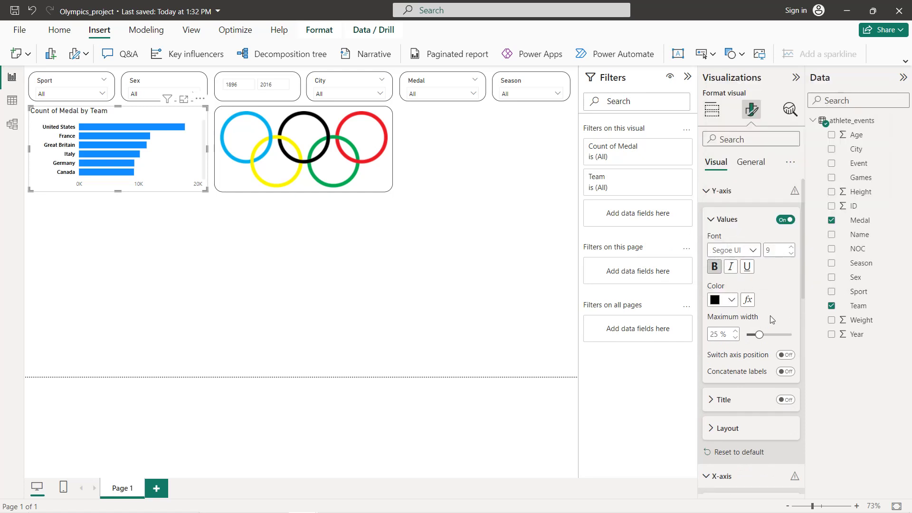
scroll(762, 314, "down", 6)
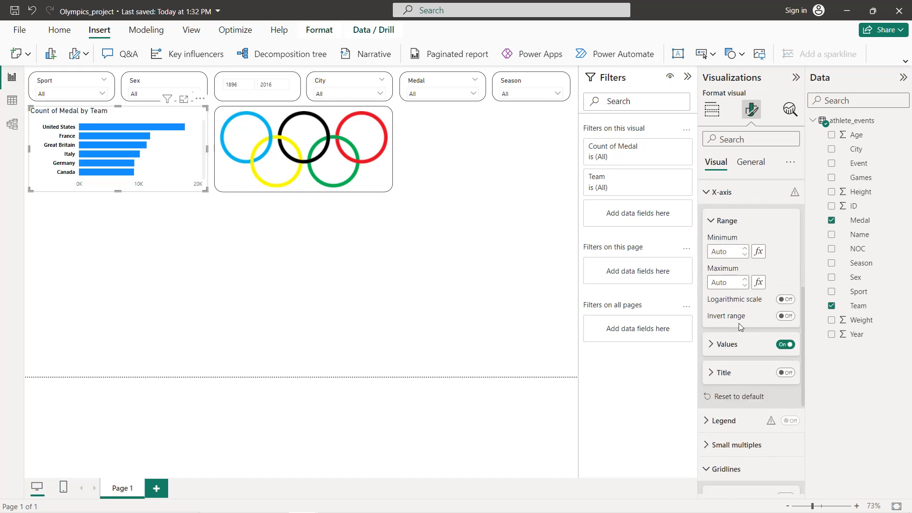
left_click(738, 344)
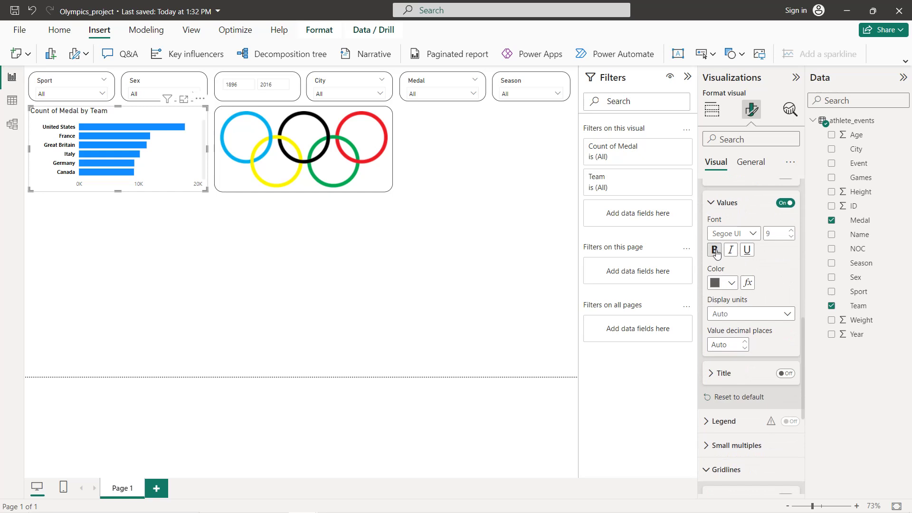
left_click(735, 287)
left_click(739, 328)
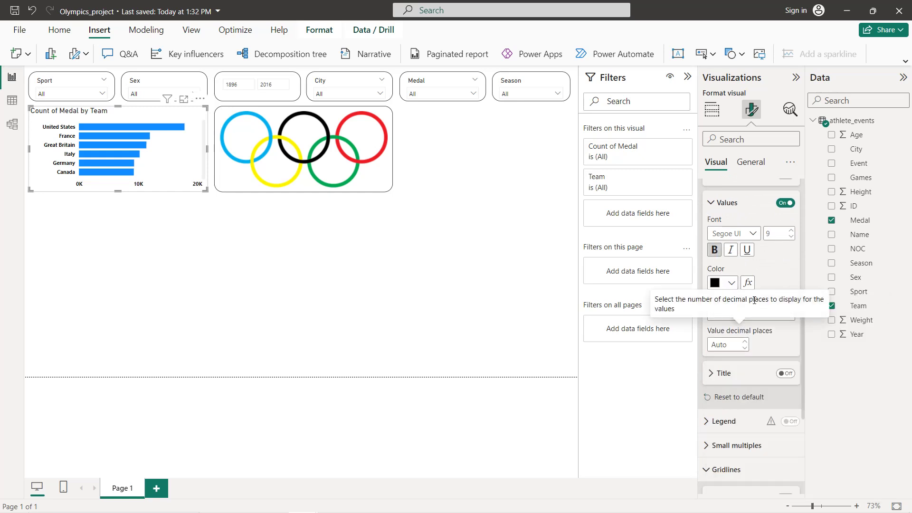
scroll(757, 375, "down", 5)
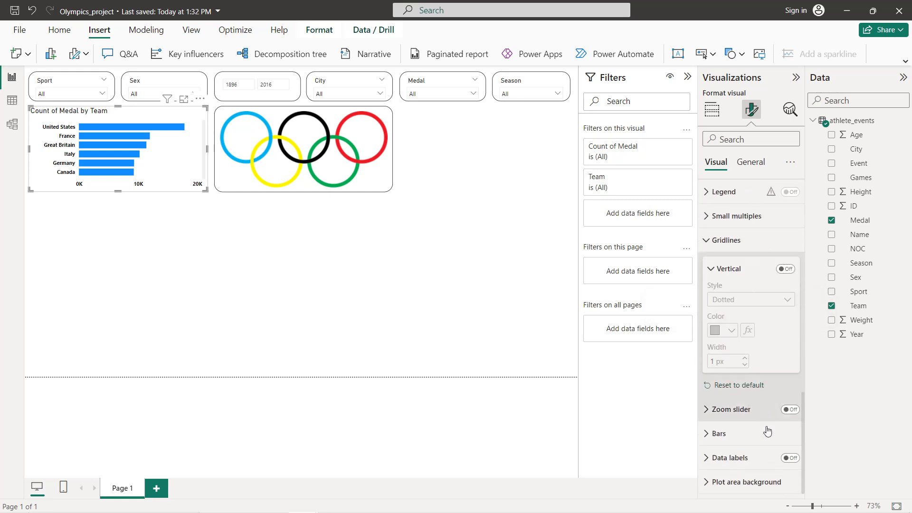
Step: Turn on data labels in bold black, positioned Inside center of each bar
left_click(787, 458)
left_click(748, 461)
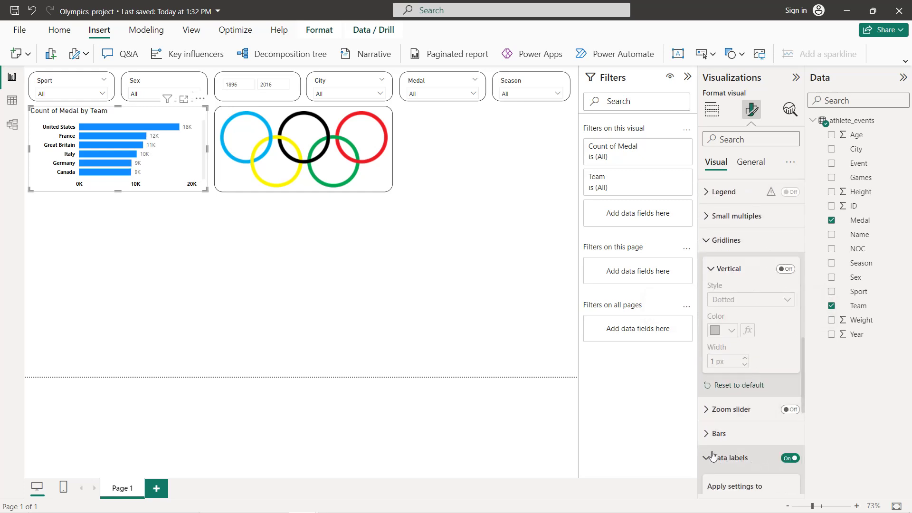
scroll(758, 389, "down", 2)
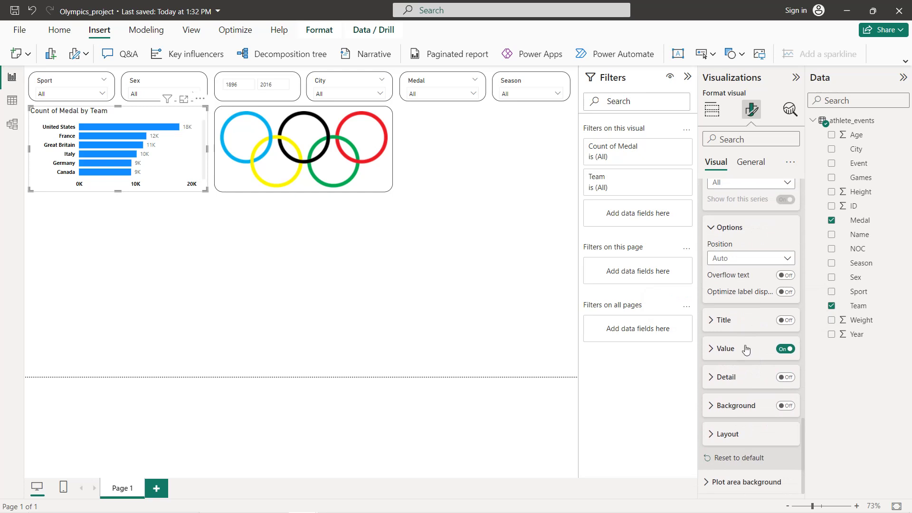
left_click(746, 350)
scroll(745, 350, "down", 3)
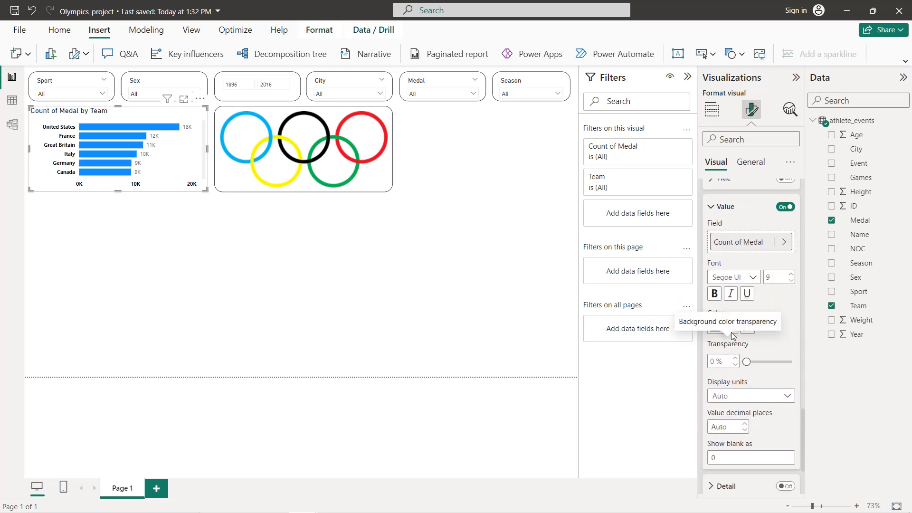
left_click(731, 327)
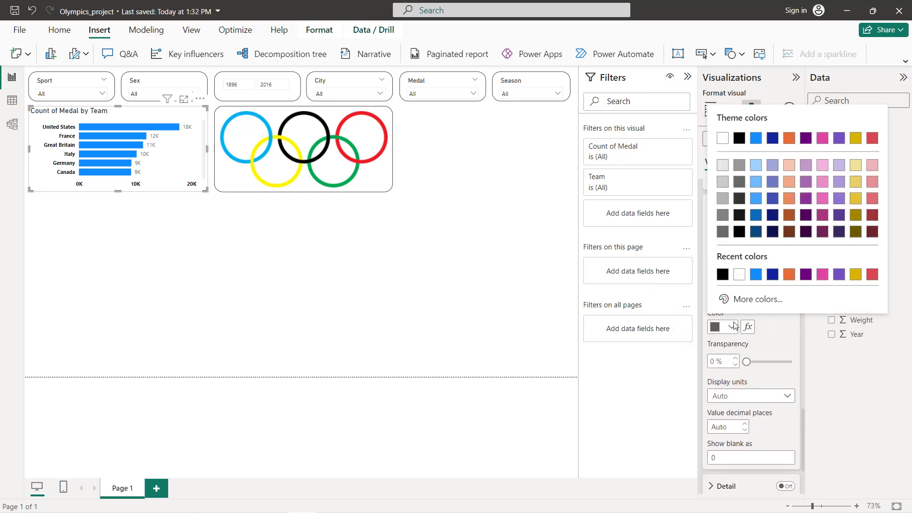
left_click(722, 276)
left_click(714, 293)
scroll(750, 300, "up", 2)
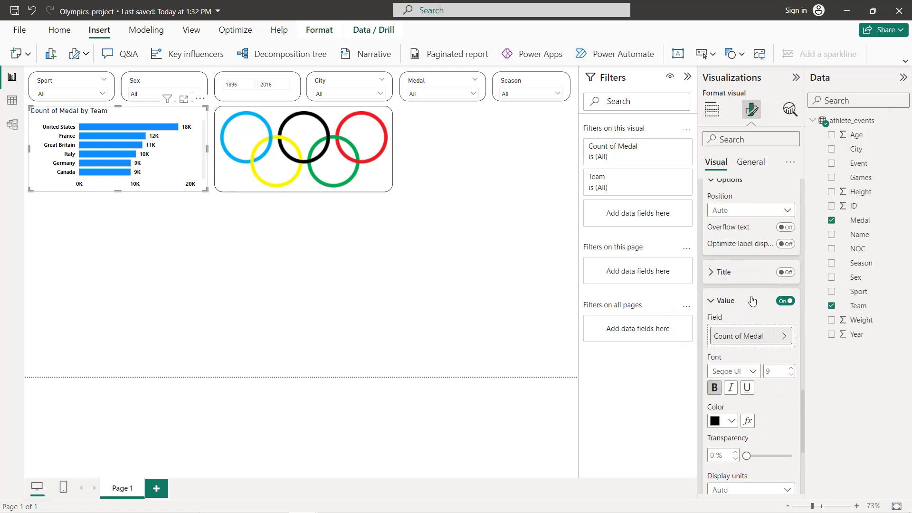
scroll(752, 300, "up", 2)
left_click(749, 307)
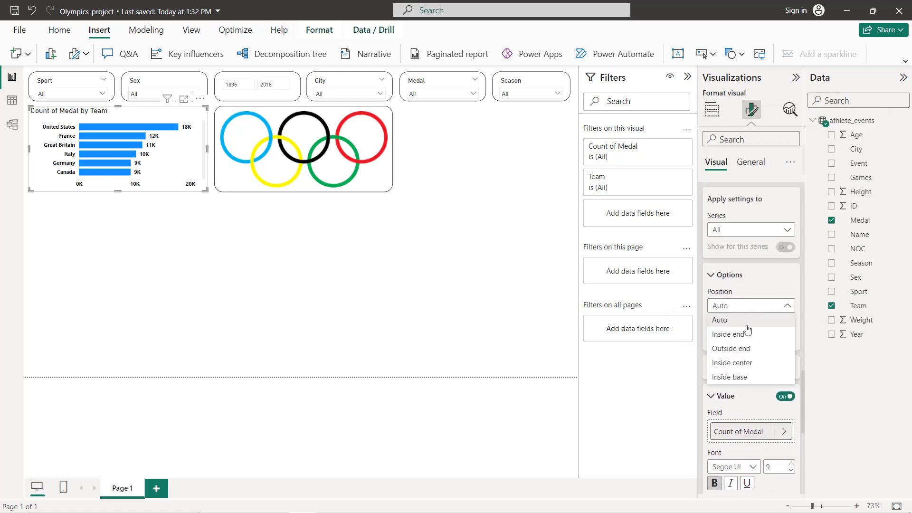
left_click(747, 364)
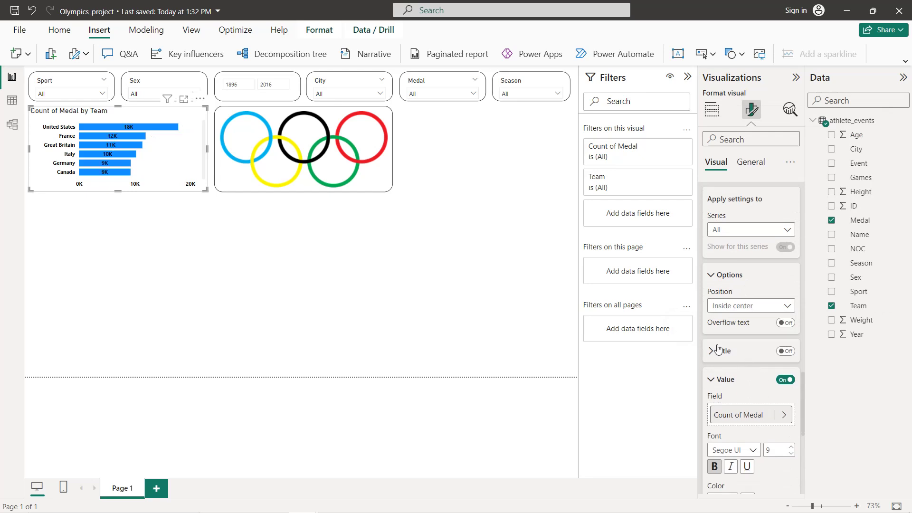
Step: Set the slicers to Sex F, Medal Gold and Season Summer
left_click(145, 97)
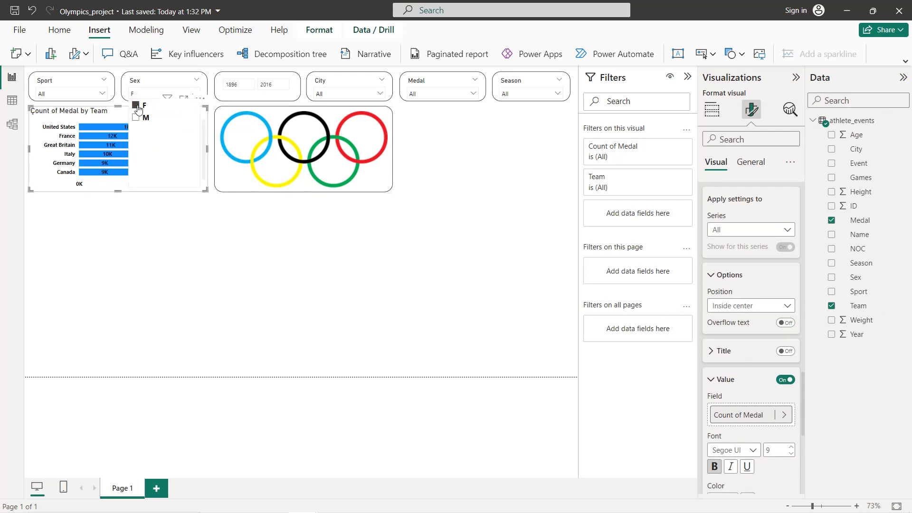
left_click(430, 93)
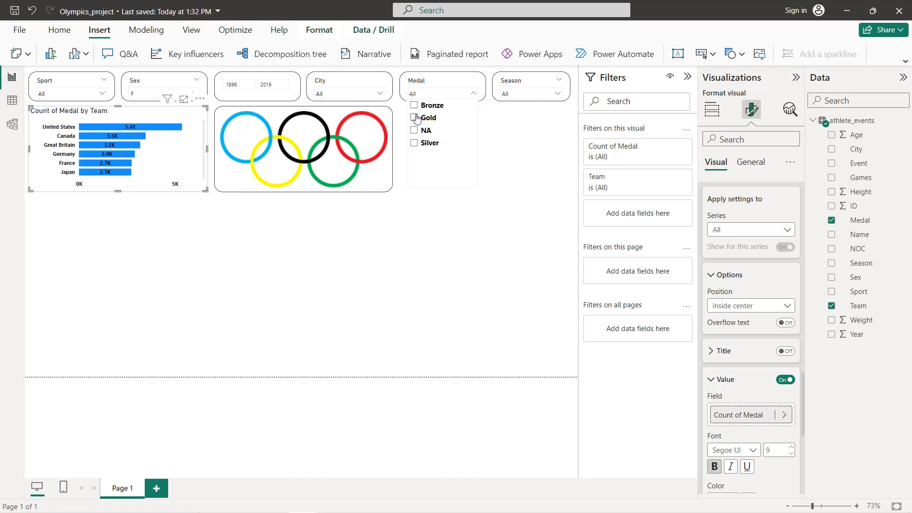
left_click(414, 118)
left_click(522, 94)
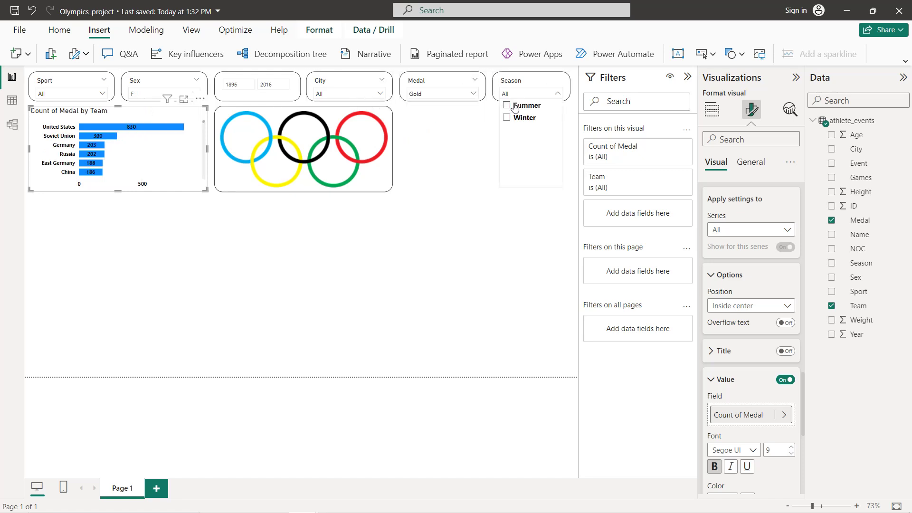
left_click(506, 106)
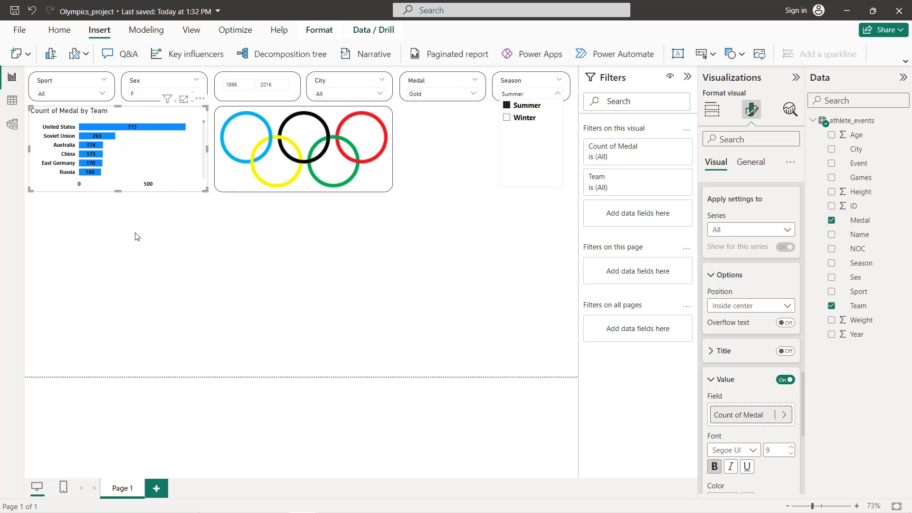
left_click(751, 161)
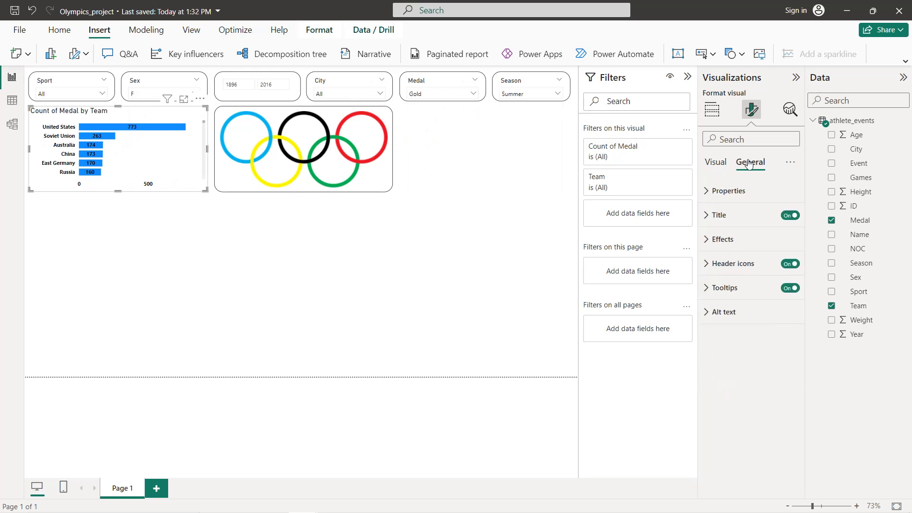
Step: Turn on the visual border with 20 px rounded corners
left_click(746, 240)
left_click(785, 365)
left_click(719, 372)
scroll(744, 348, "down", 2)
left_click(712, 354)
type("20")
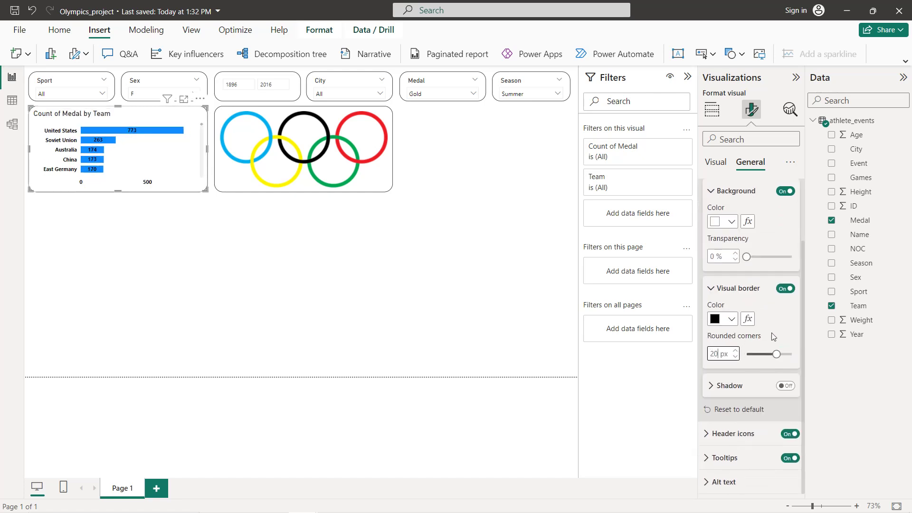
left_click(174, 158)
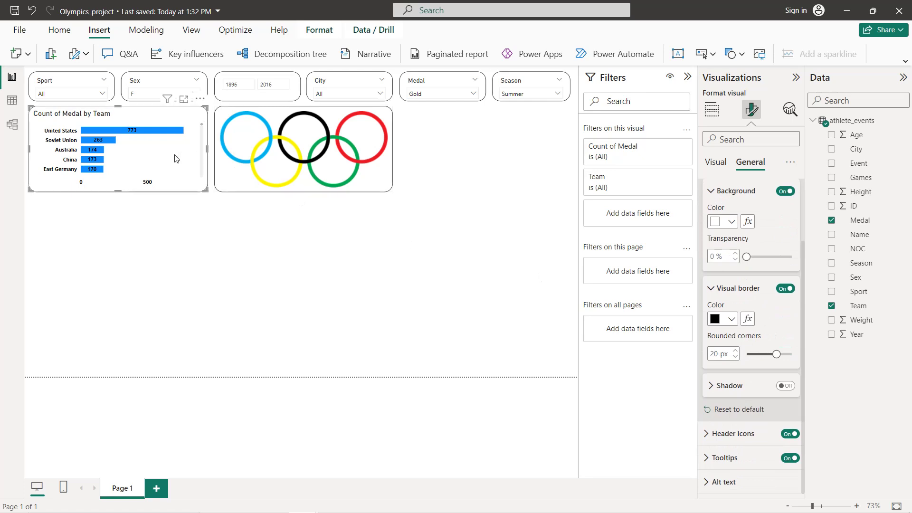
Step: Change the chart title text to 'Countries by total medals'
left_click(715, 162)
left_click(751, 162)
scroll(757, 202, "up", 3)
left_click(740, 214)
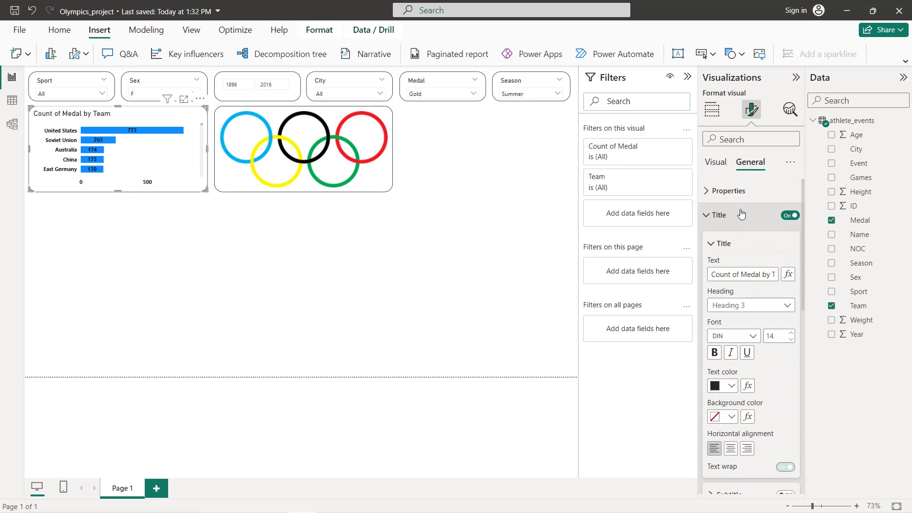
triple_click(750, 274)
type("Countrie")
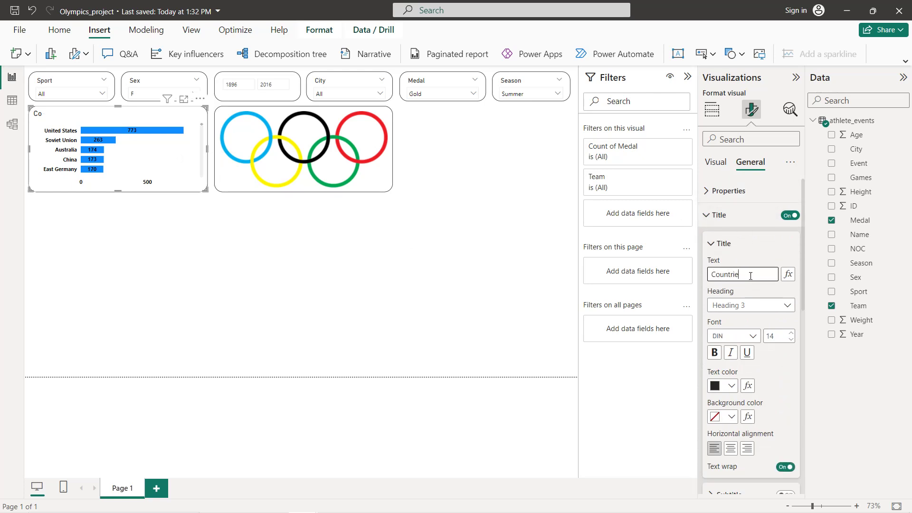
type("s by total medals")
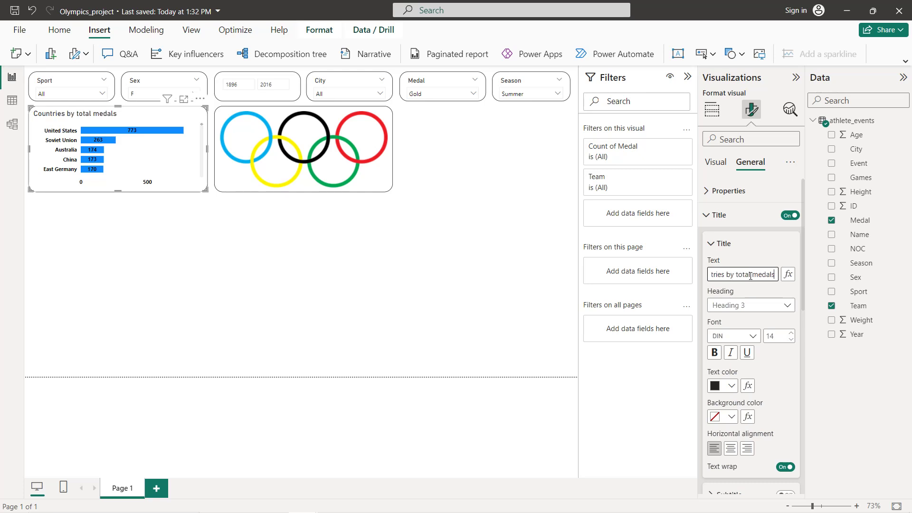
left_click(295, 262)
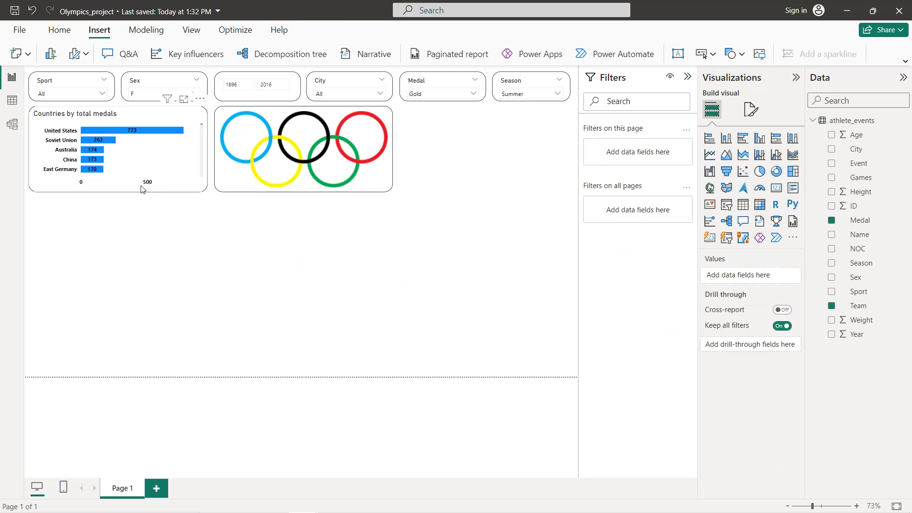
Step: Duplicate the countries chart and place it, narrowed, right of the Olympic rings
left_click(159, 153)
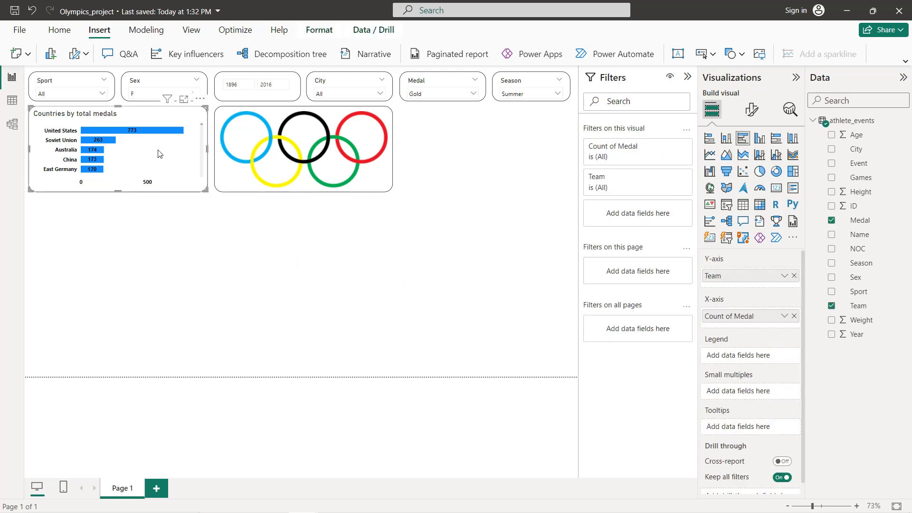
key("ctrl+c")
key("ctrl+v")
left_click_drag(121, 146, 490, 146)
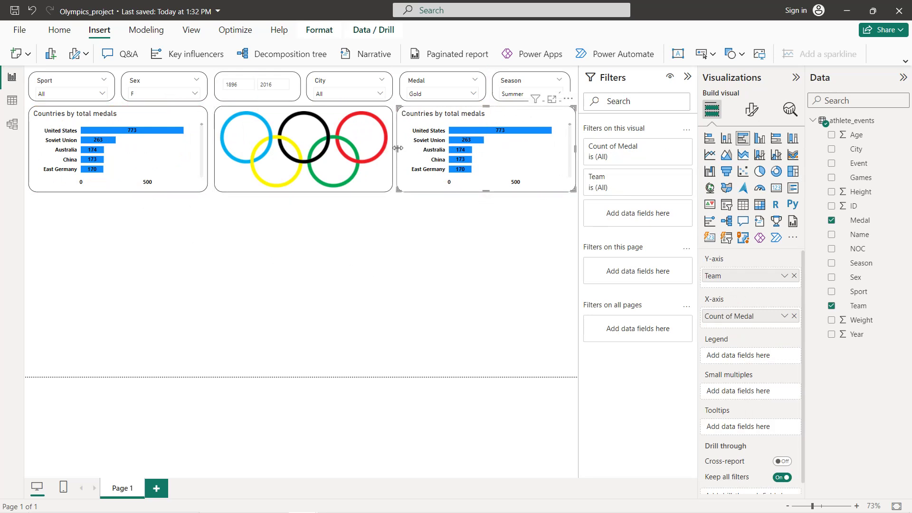
left_click_drag(400, 151, 403, 150)
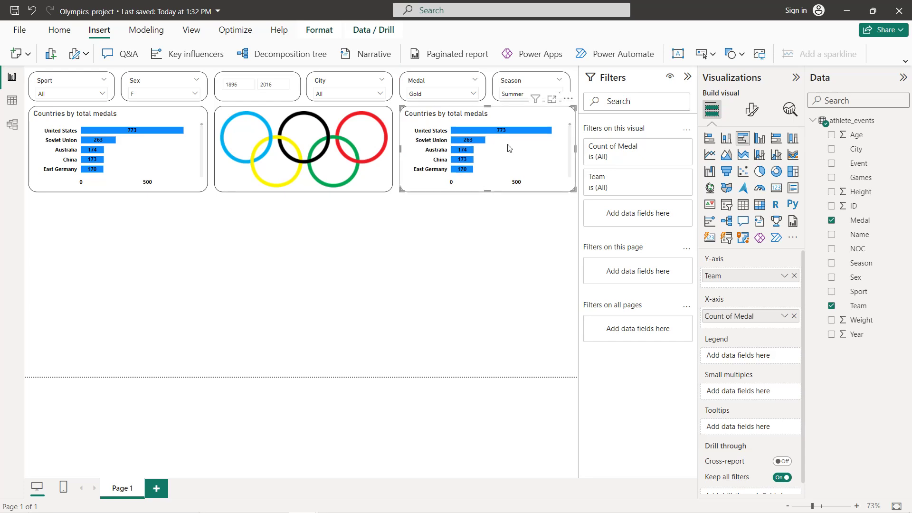
left_click_drag(573, 151, 569, 150)
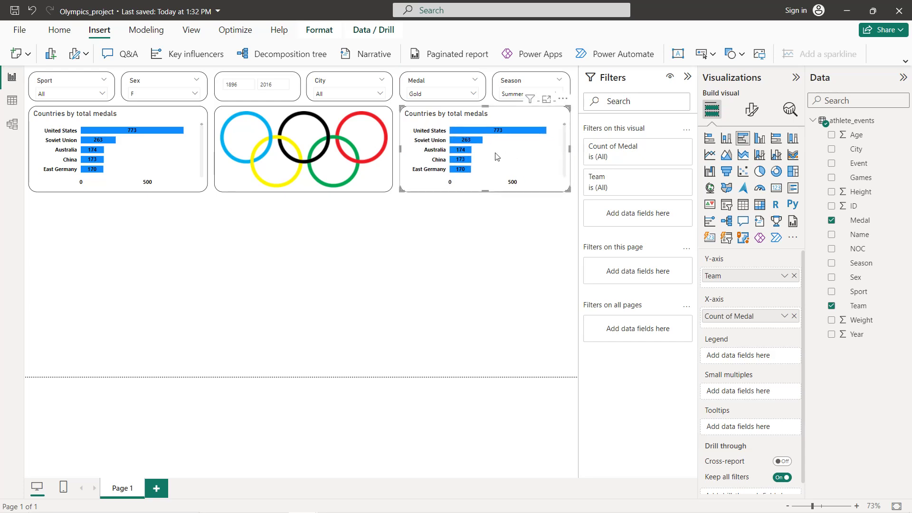
Step: Make the Countries by total medals title centred, black and bold
left_click(143, 152)
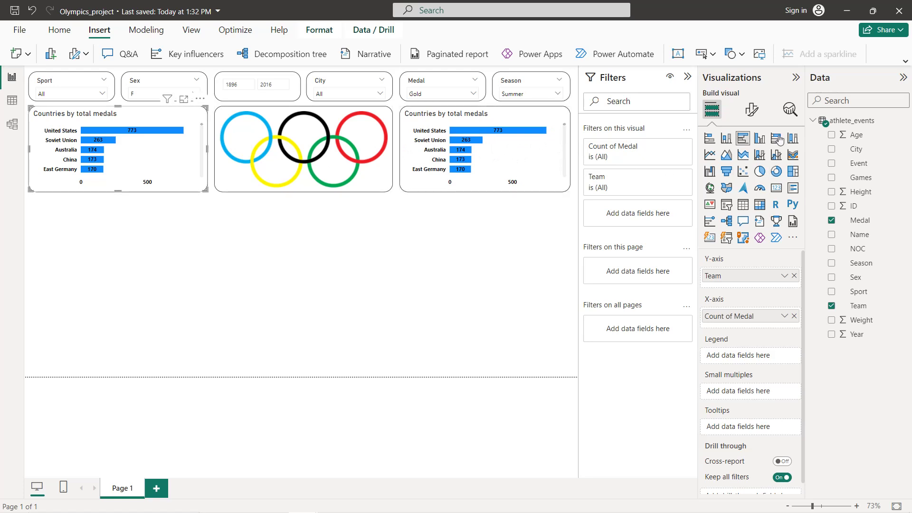
left_click(752, 109)
left_click(750, 162)
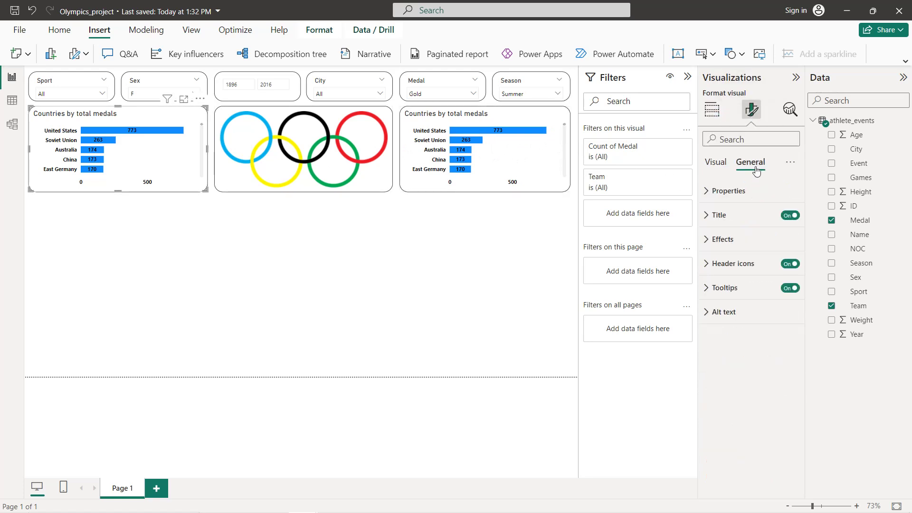
left_click(739, 211)
left_click(730, 448)
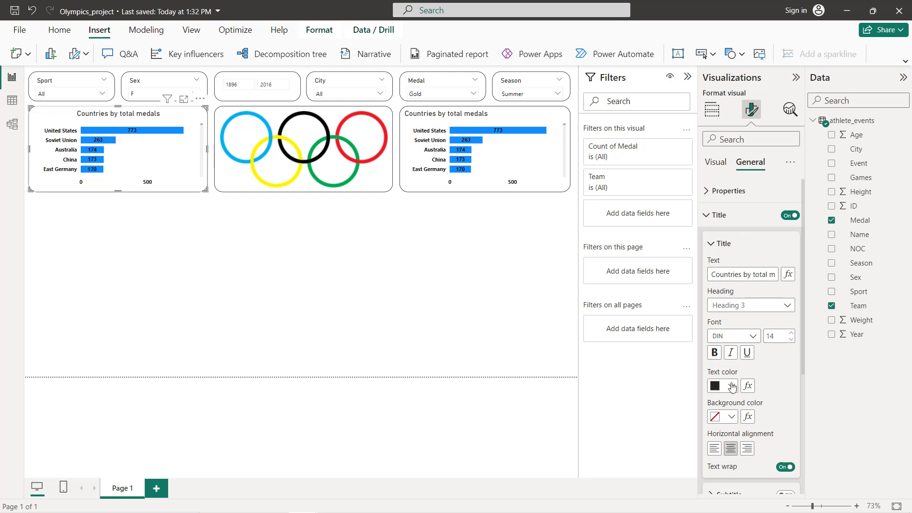
left_click(732, 386)
left_click(720, 333)
left_click(715, 352)
Step: Retitle the copy 'Athletes by total medals' with a bold, black, centred title
left_click(525, 158)
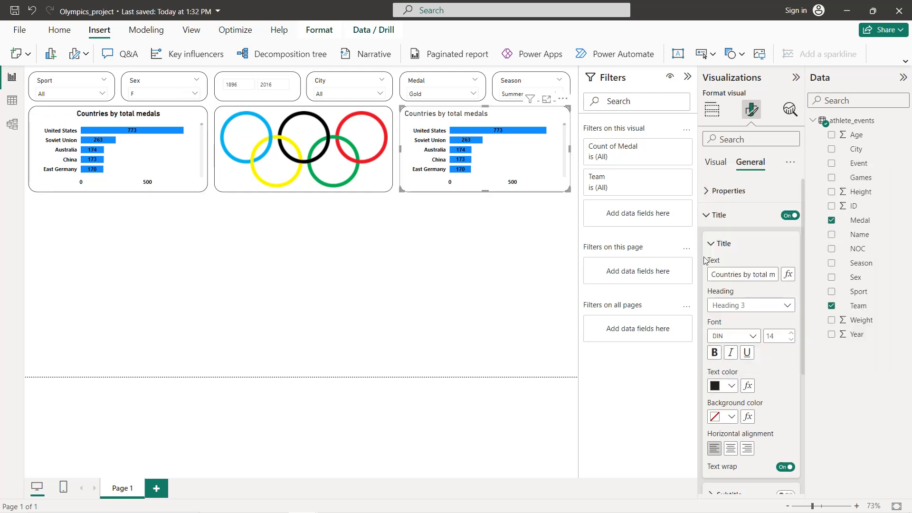
double_click(723, 275)
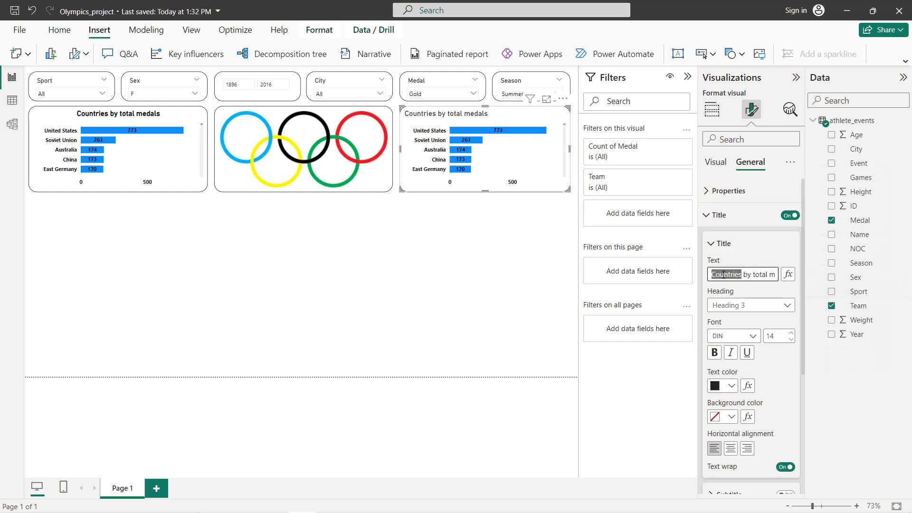
type("Athletes")
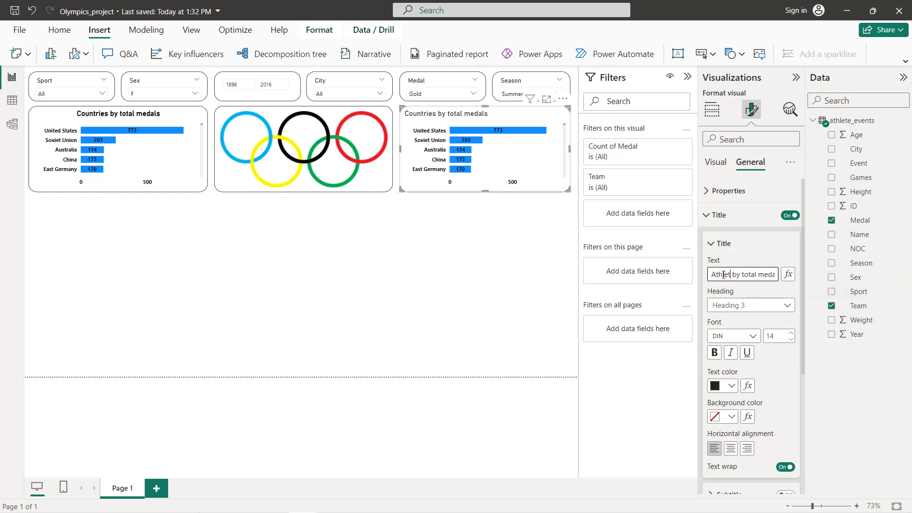
left_click(714, 352)
left_click(732, 386)
left_click(725, 338)
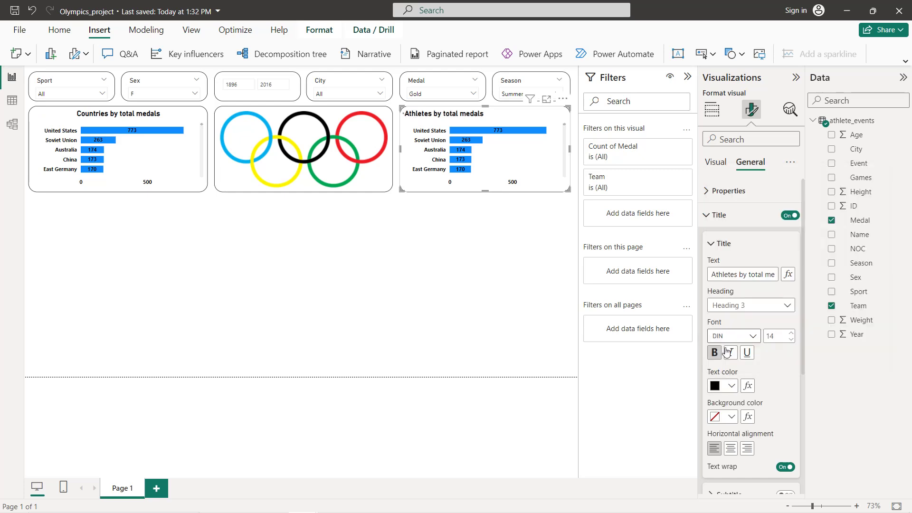
left_click(731, 449)
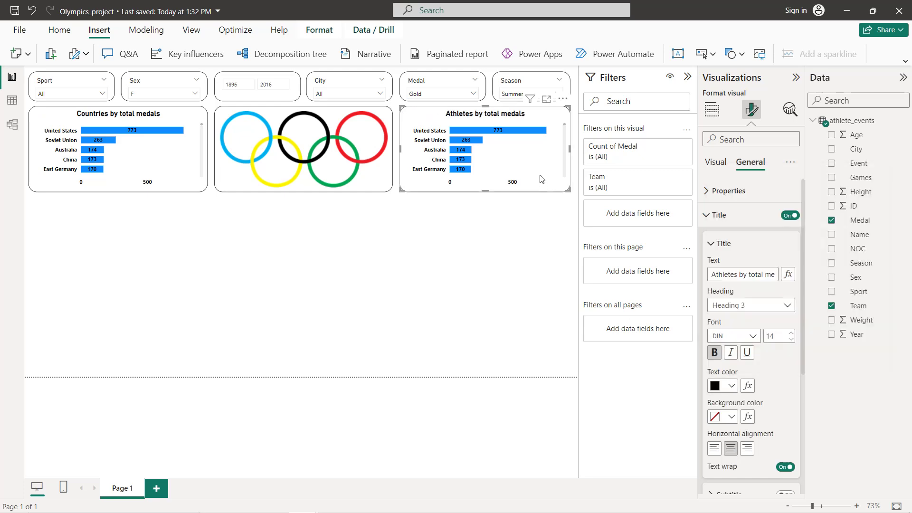
Step: Replace Team with Name on the copied chart's Y-axis
left_click(716, 162)
left_click(711, 109)
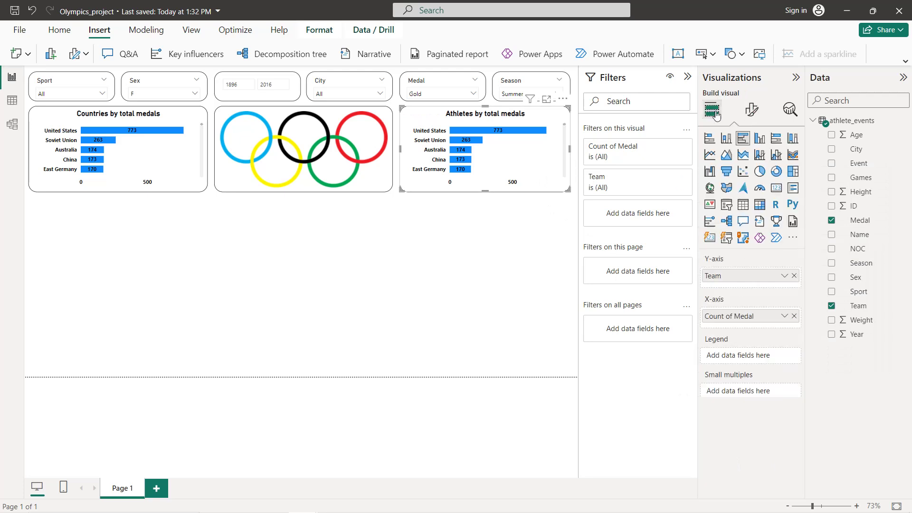
left_click(793, 277)
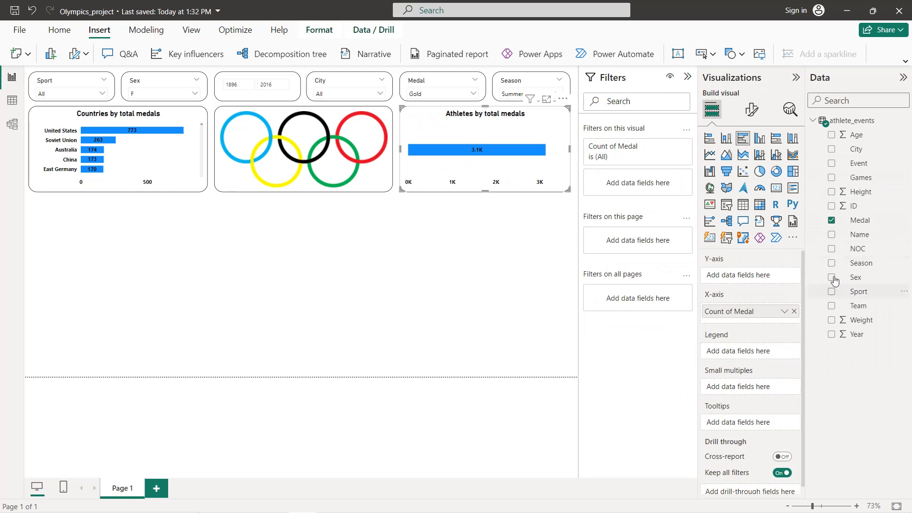
left_click(831, 235)
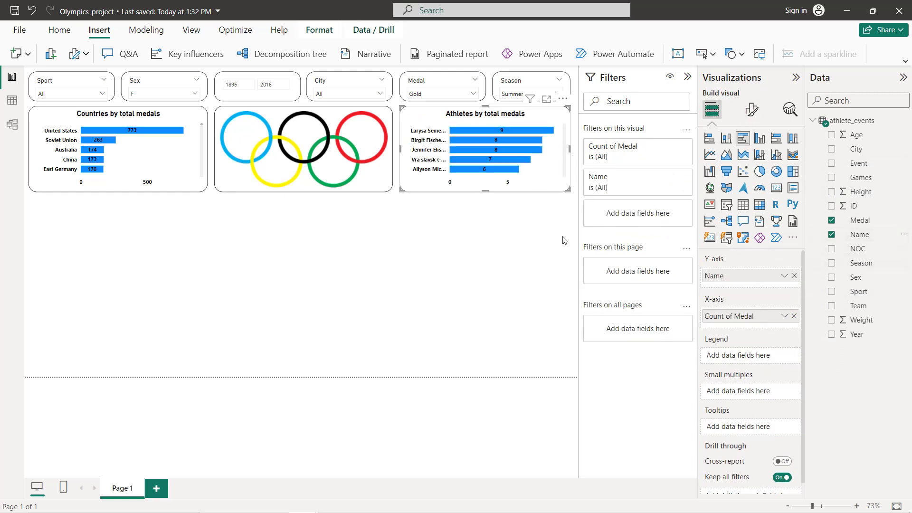
Step: Raise the Y-axis label maximum width from 27 % to 40 % on Athletes by total medals
left_click(751, 113)
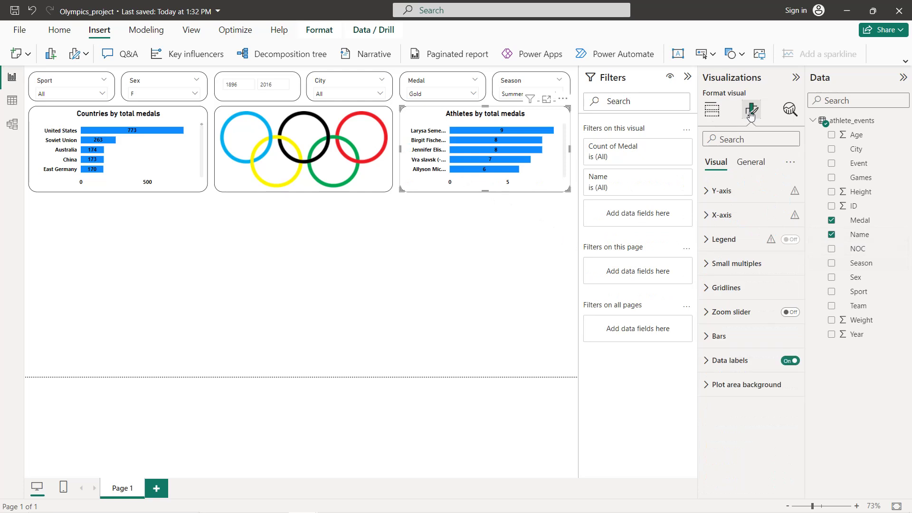
left_click(721, 191)
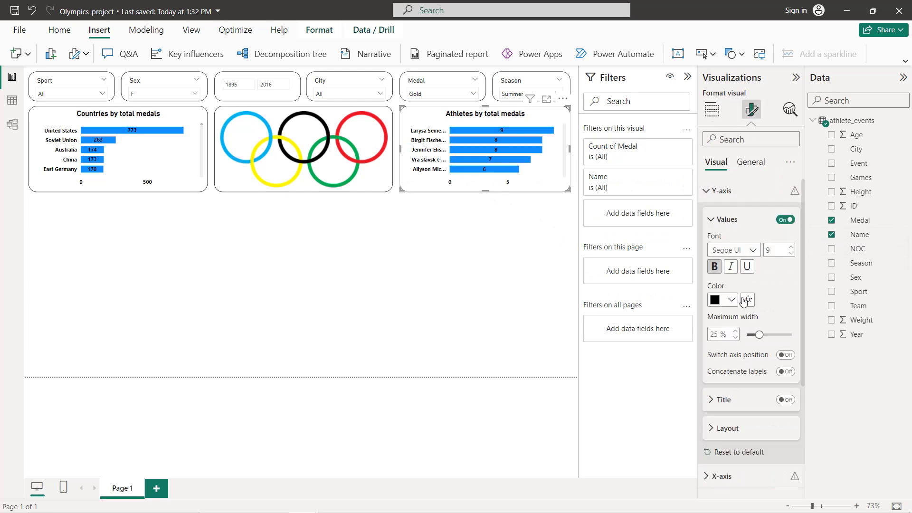
left_click(735, 332)
left_click(735, 332)
left_click(736, 332)
left_click(735, 333)
left_click(735, 333)
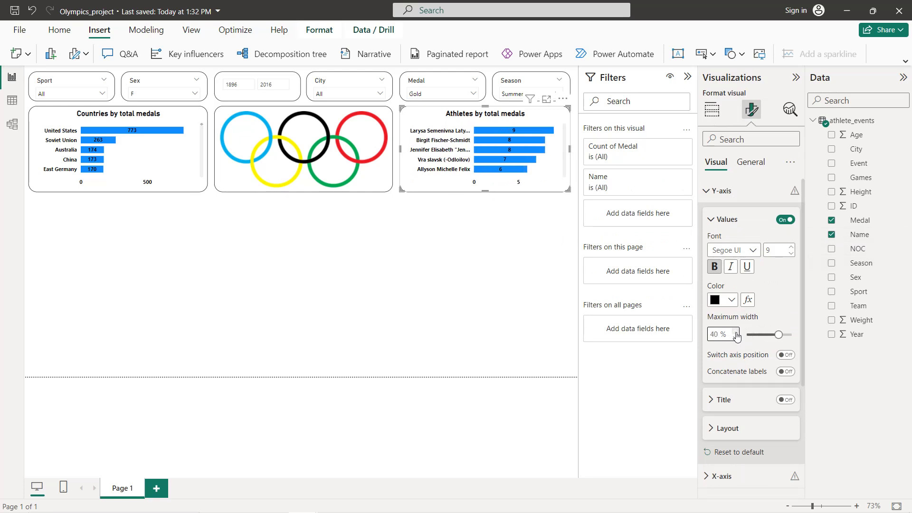
left_click(297, 285)
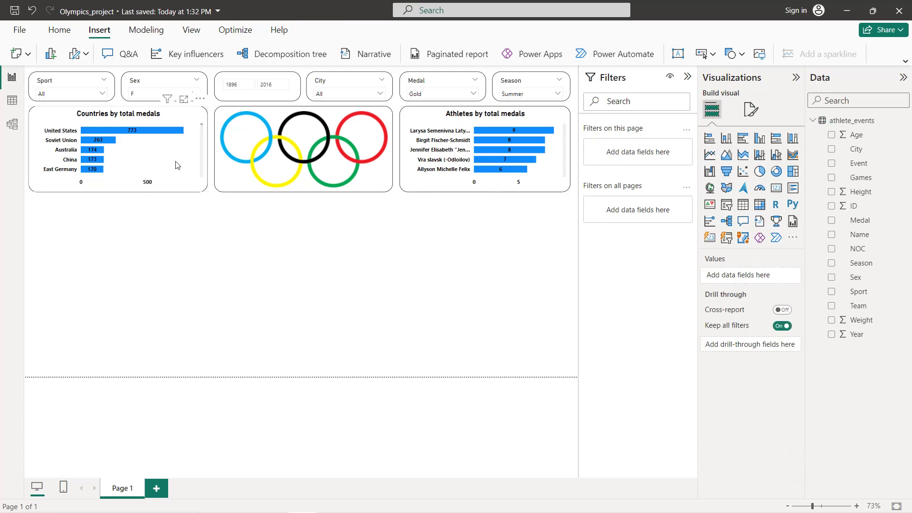
Step: Copy the Countries by total medals chart and place the duplicate below it
left_click(120, 164)
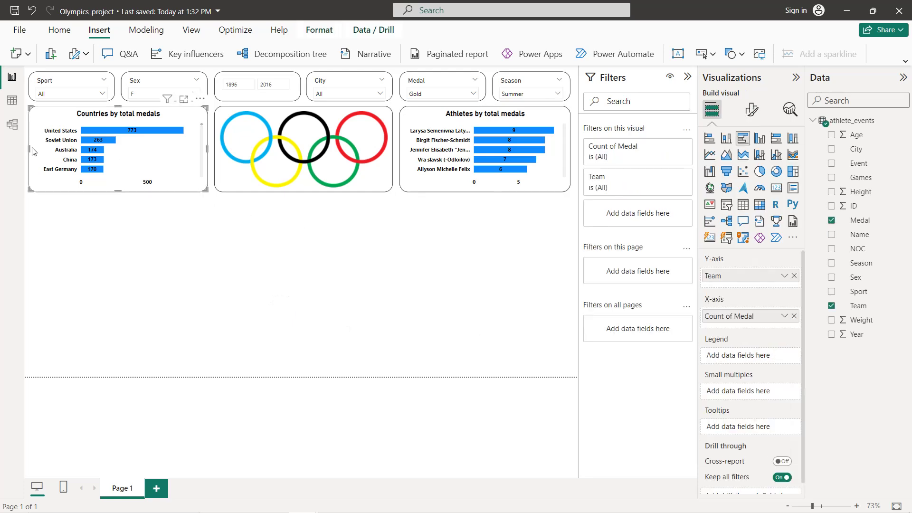
left_click(219, 257)
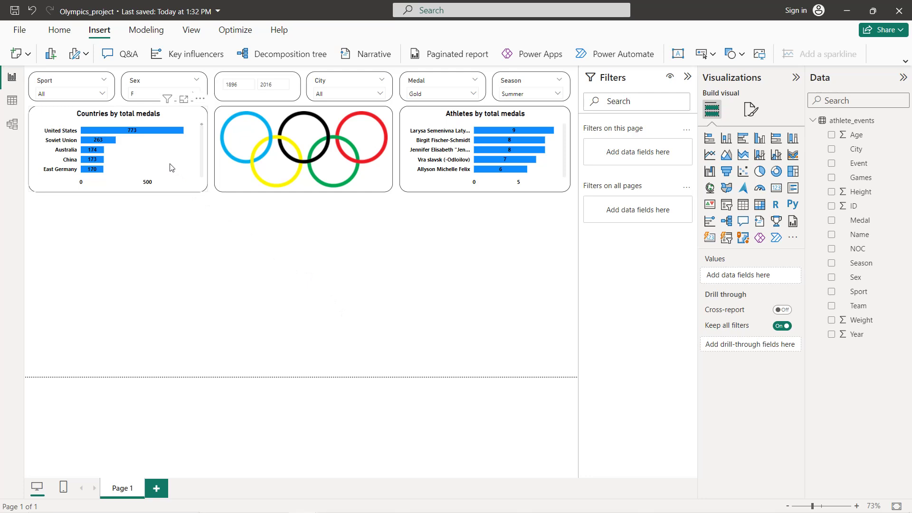
left_click(159, 185)
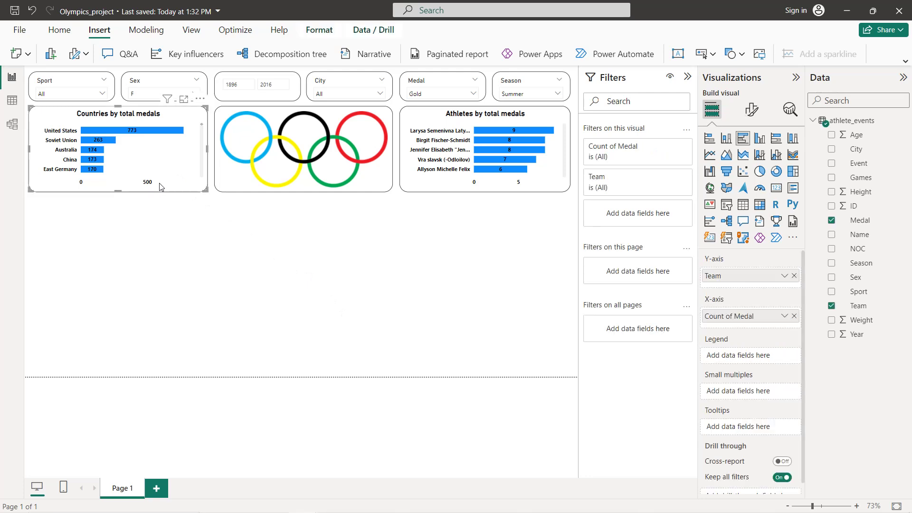
key("ctrl+c")
key("ctrl+v")
left_click_drag(151, 157, 151, 243)
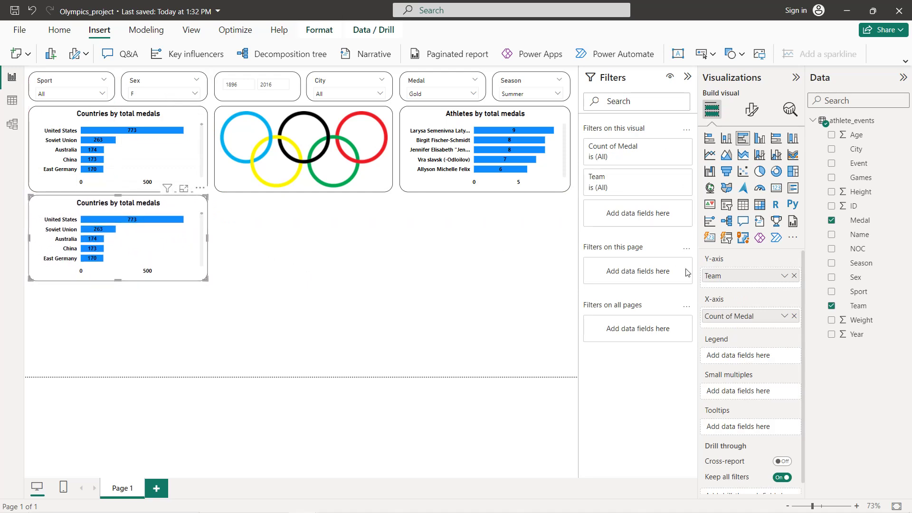
Step: Make the copy a clustered column chart of Count of ID by Year
left_click(793, 277)
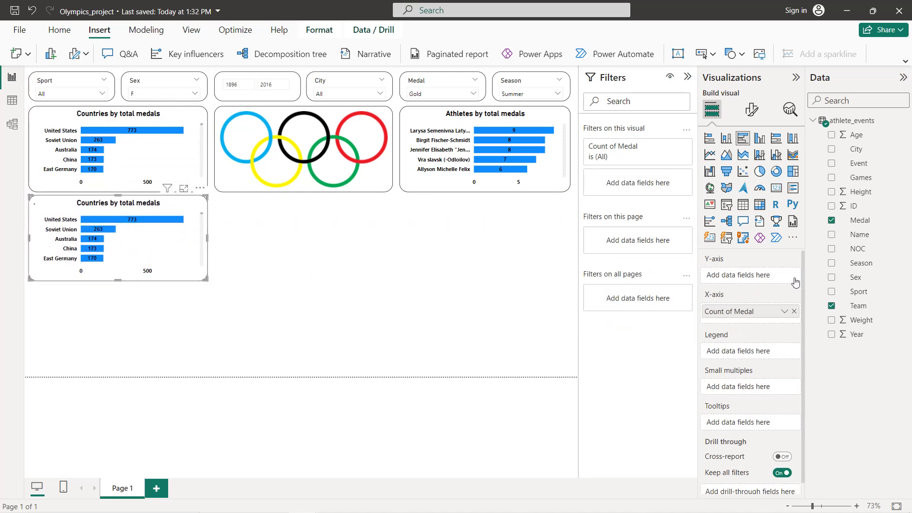
left_click(794, 312)
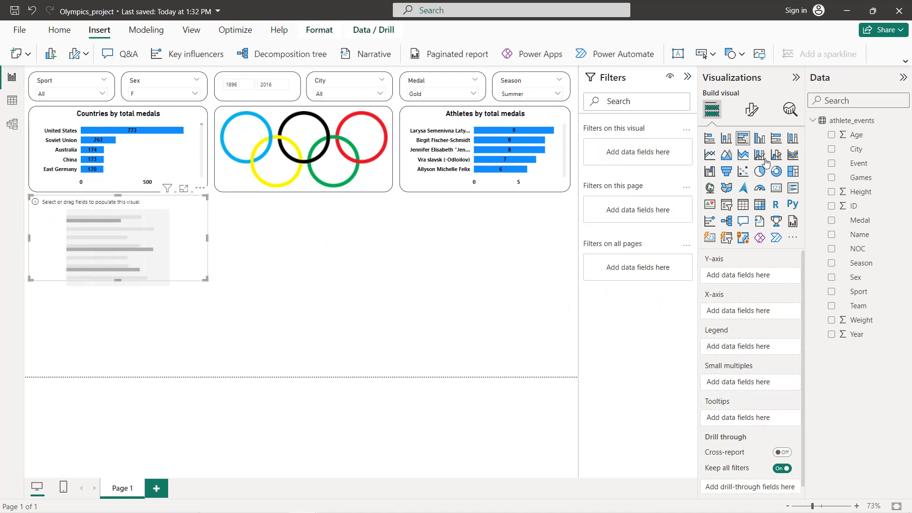
left_click(760, 138)
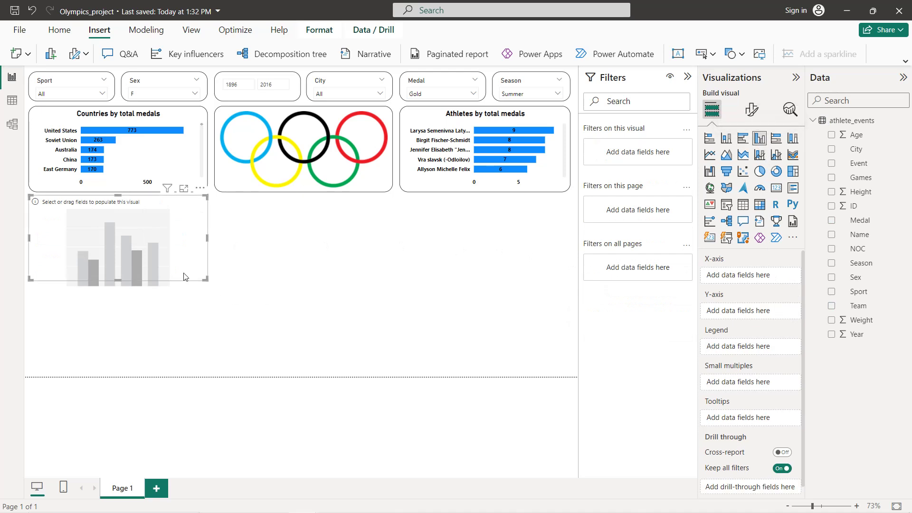
left_click(832, 335)
left_click_drag(736, 312, 740, 279)
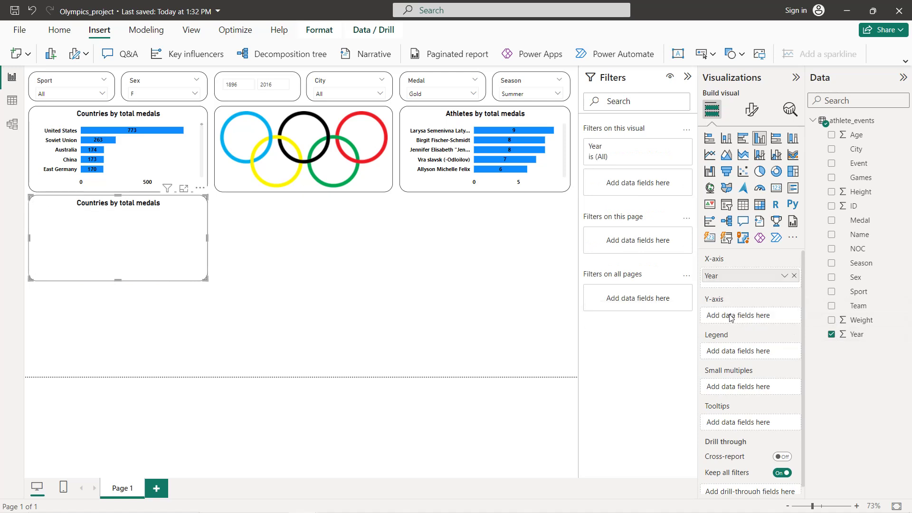
left_click(831, 207)
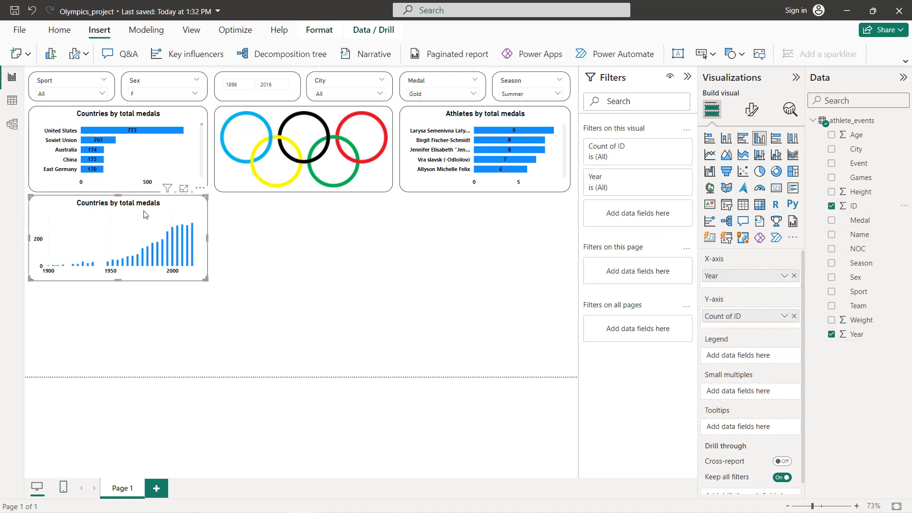
left_click(751, 109)
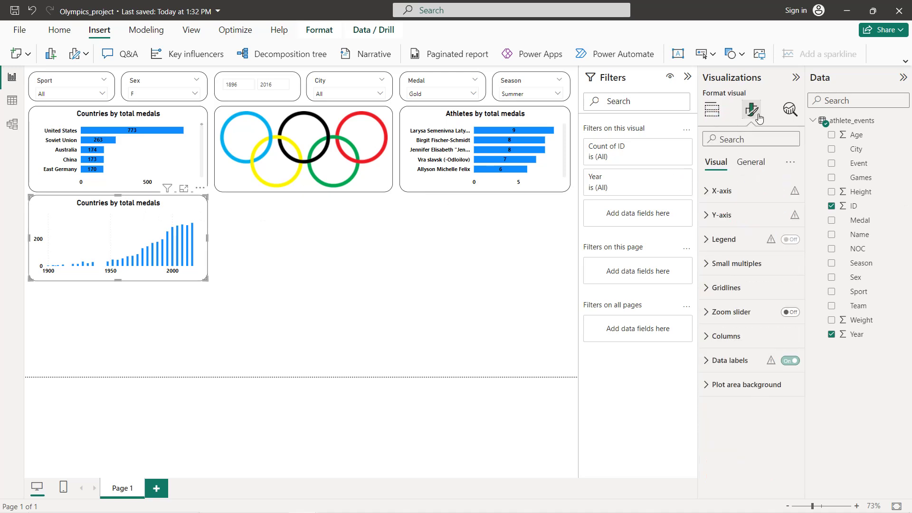
Step: Replace the copied chart's title with 'Total athletes by year'
left_click(755, 162)
left_click(737, 215)
double_click(739, 274)
triple_click(740, 274)
type("Total ath")
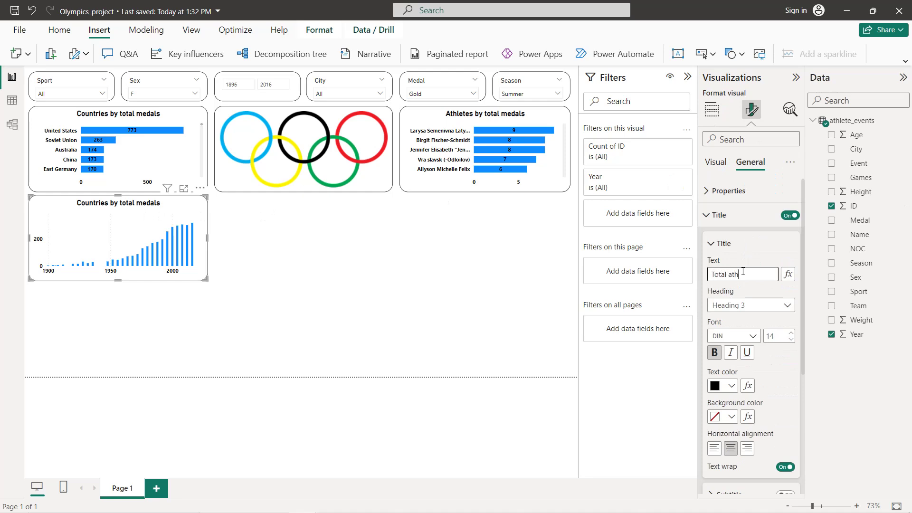
type("letes by year")
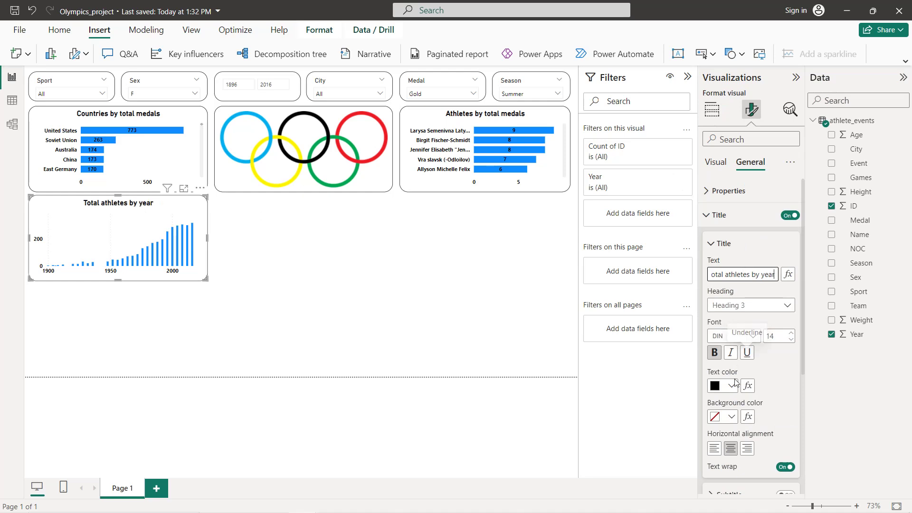
left_click(309, 299)
left_click(147, 228)
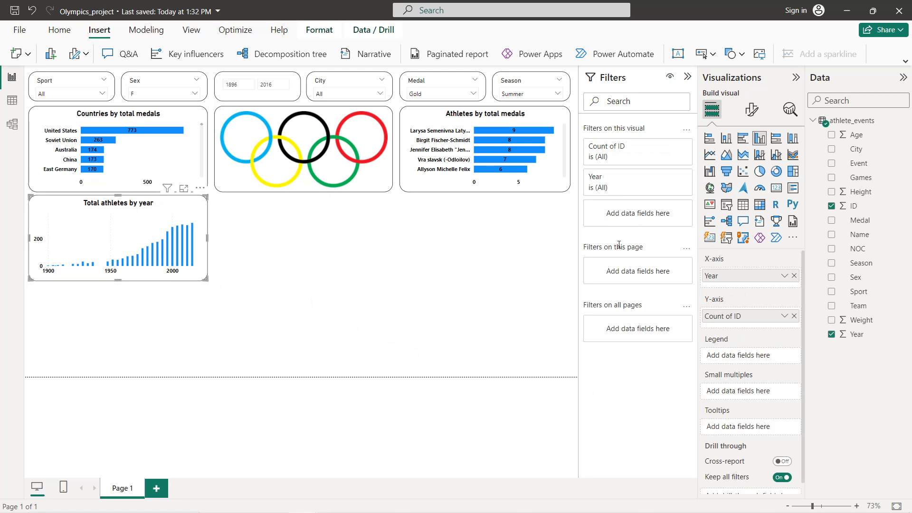
Step: Turn off the data labels and vertical gridlines on Total athletes by year
left_click(751, 116)
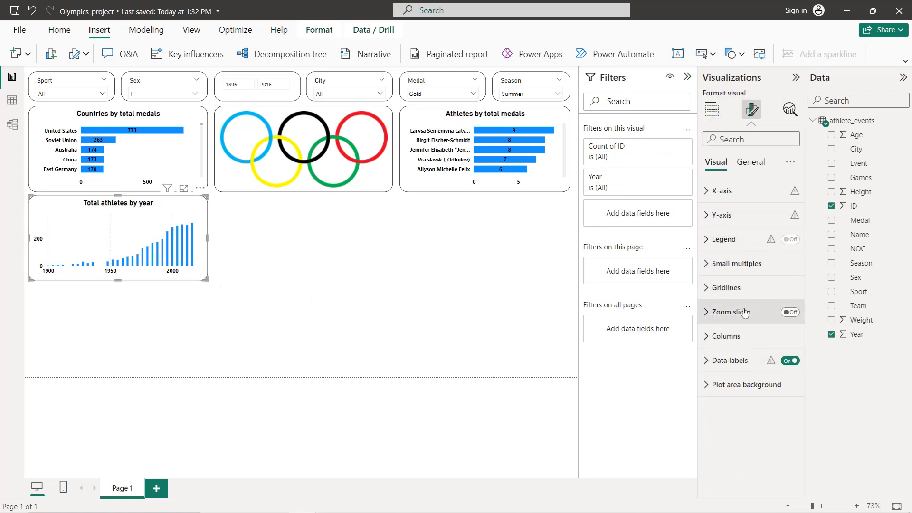
left_click(791, 361)
left_click(723, 289)
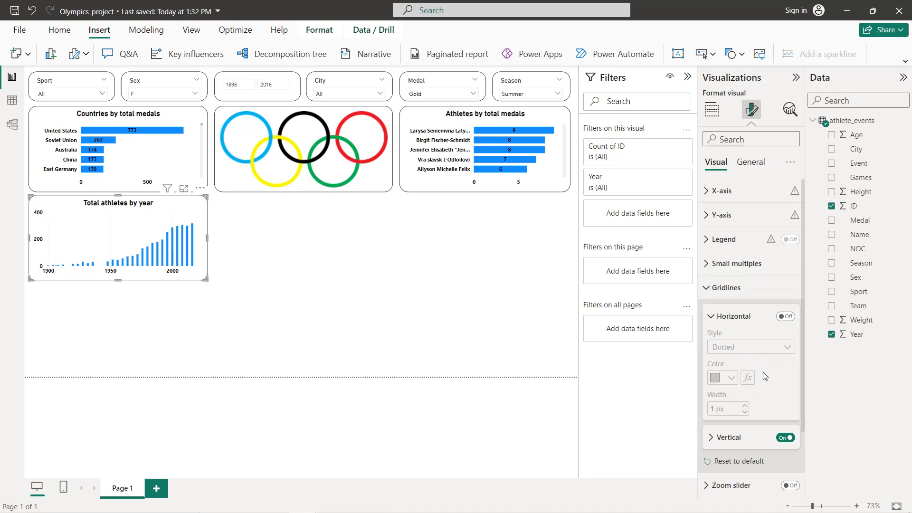
scroll(763, 372, "down", 1)
left_click(786, 390)
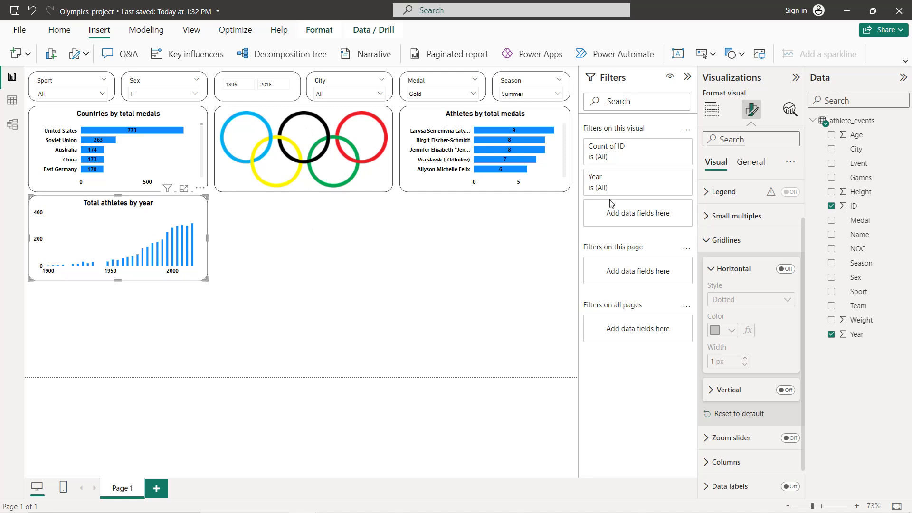
Step: Colour the chart's columns yellow
left_click(747, 164)
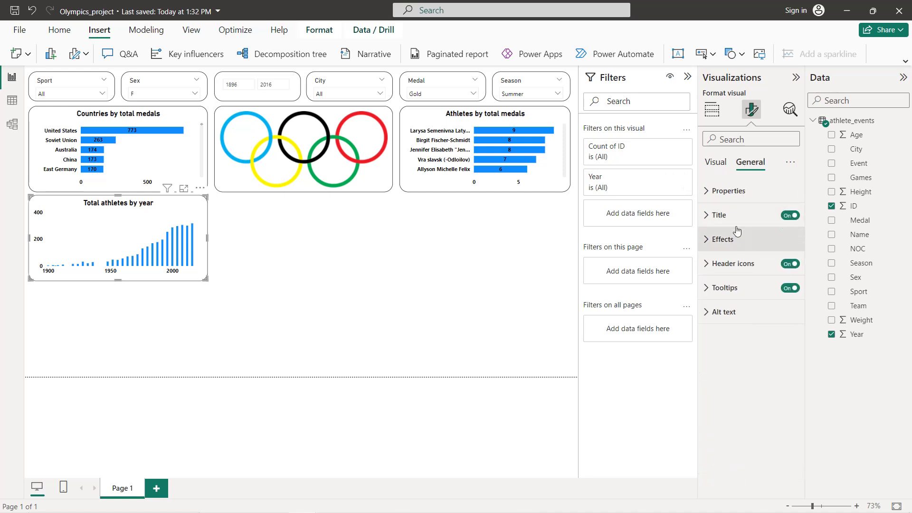
left_click(716, 162)
scroll(744, 287, "down", 3)
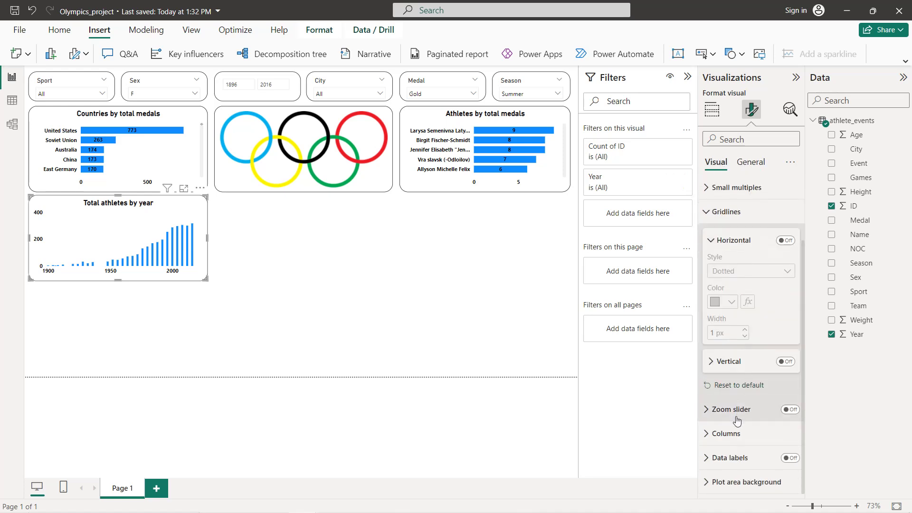
left_click(745, 433)
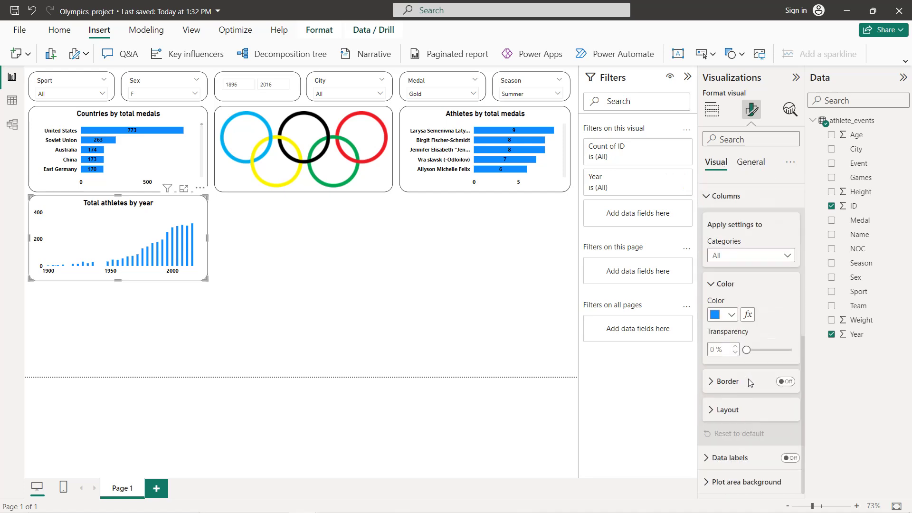
left_click(729, 317)
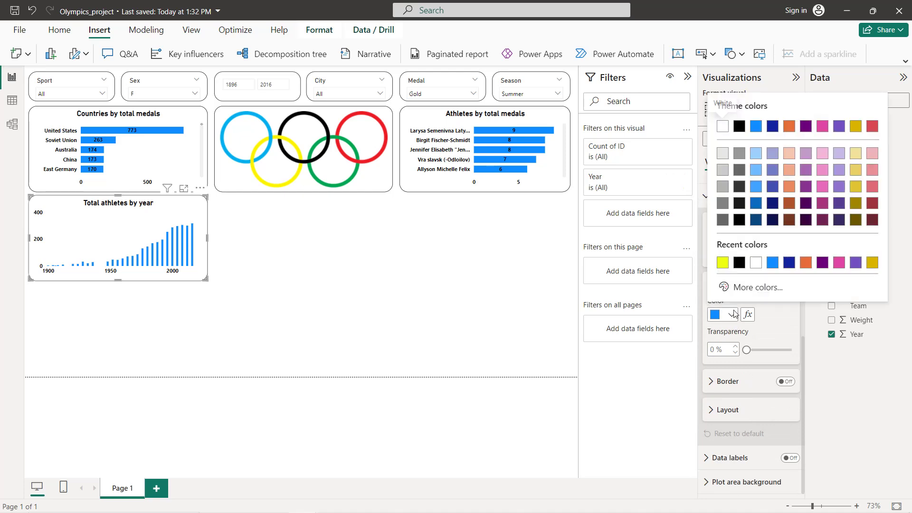
left_click(722, 262)
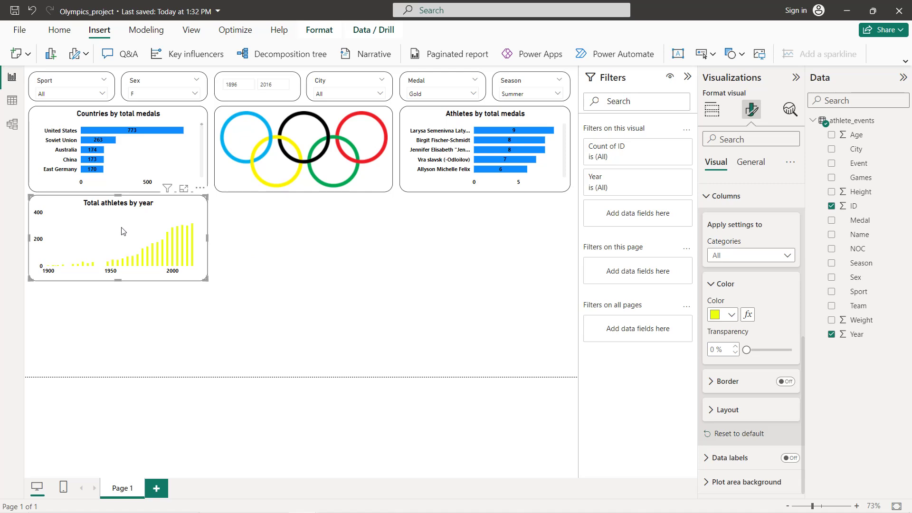
Step: Duplicate the year chart and line it up under the athletes chart
key("ctrl+c")
key("ctrl+v")
left_click_drag(121, 231, 481, 228)
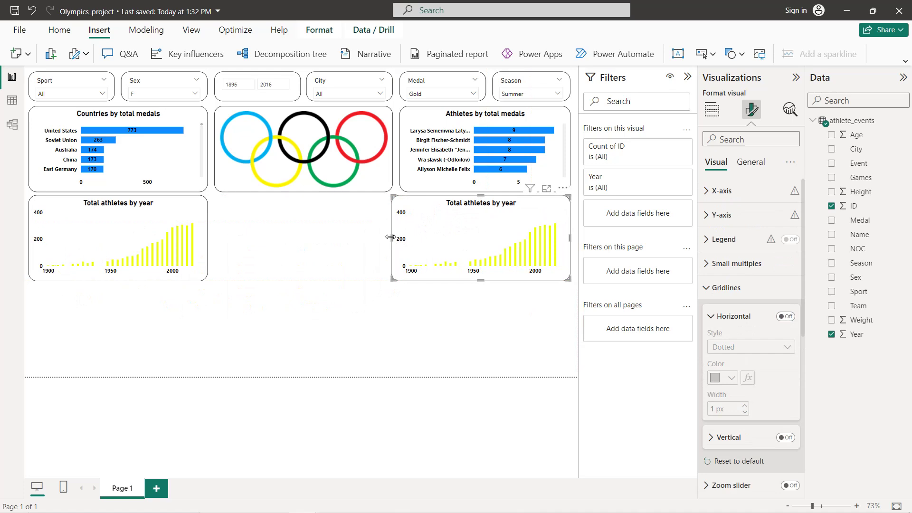
left_click_drag(396, 239, 442, 234)
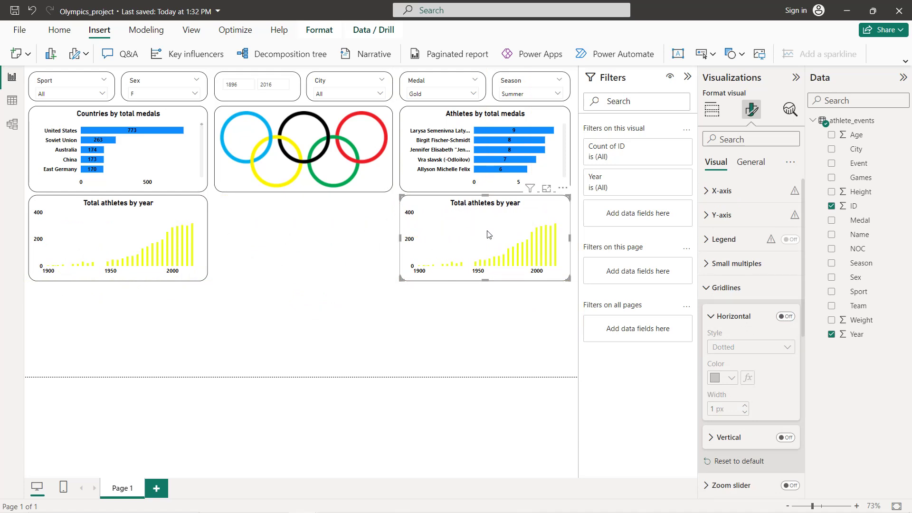
left_click(748, 164)
Step: Swap the copy's fields to Sport on the X-axis and Count of Medal
left_click(718, 111)
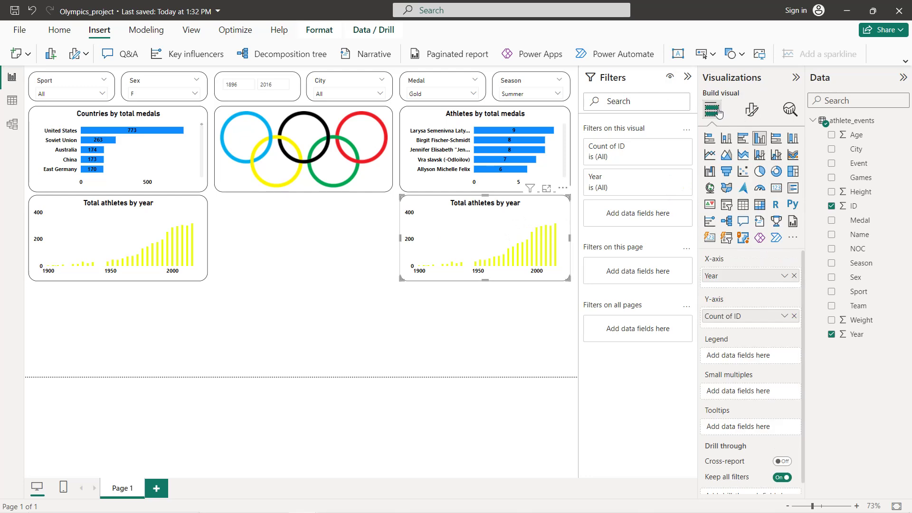
left_click(793, 316)
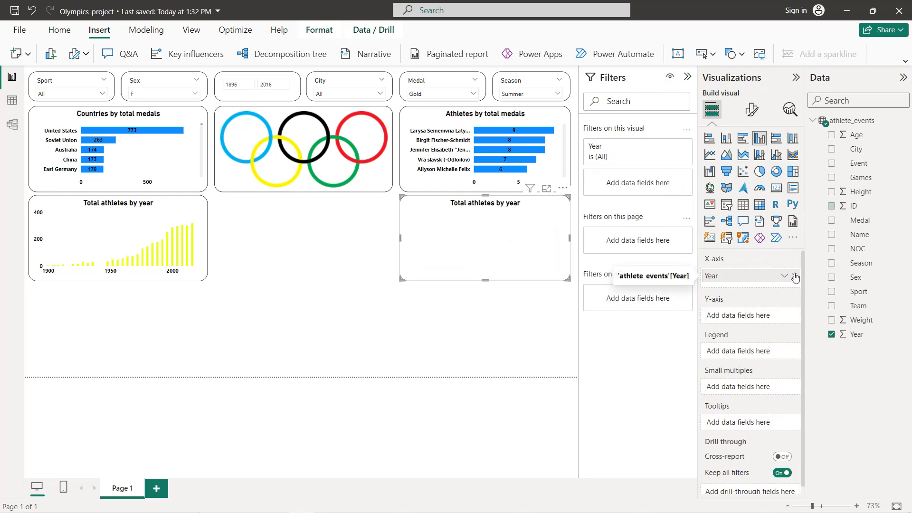
left_click(795, 277)
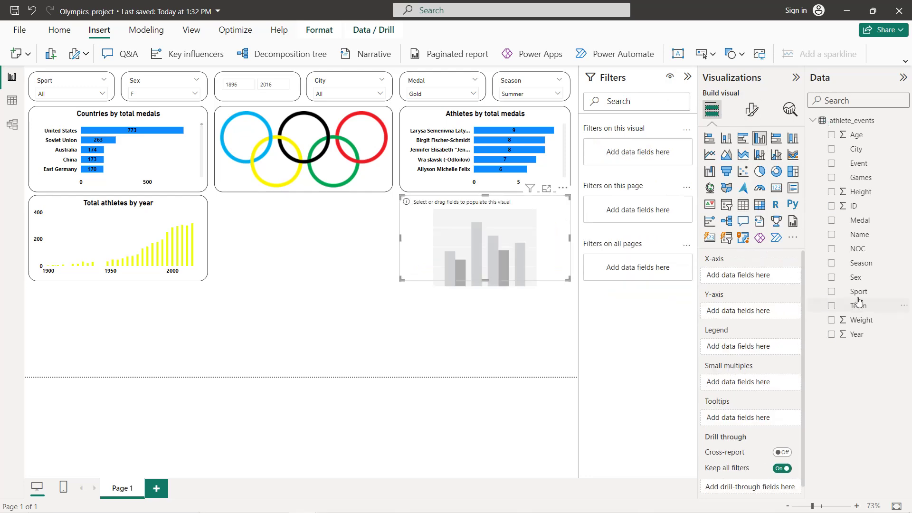
left_click_drag(858, 292, 739, 282)
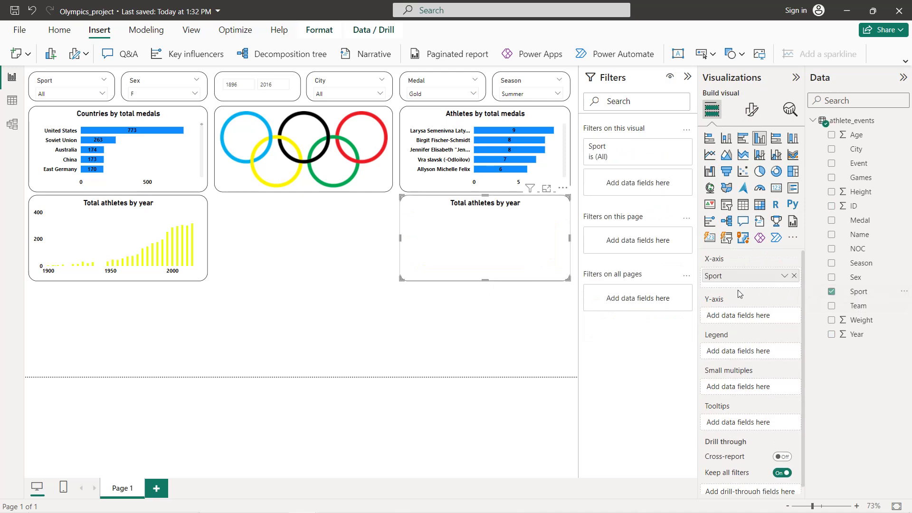
left_click_drag(857, 222, 737, 315)
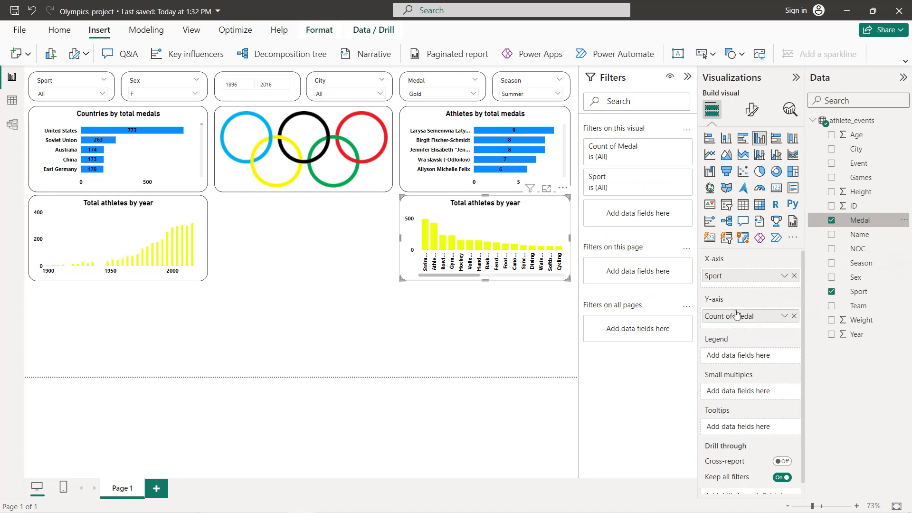
left_click(669, 177)
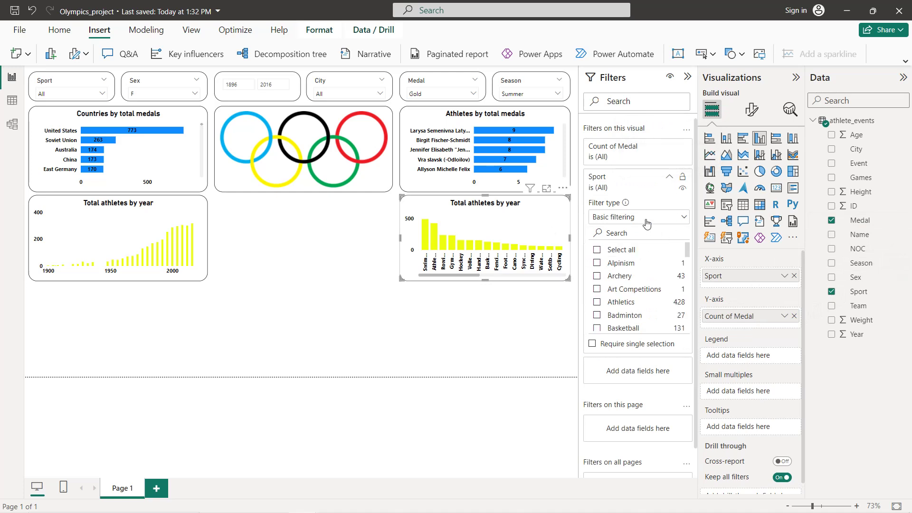
Step: Apply a Top N filter keeping the top 10 sports by Count of Medal
left_click(647, 218)
left_click(612, 263)
left_click(644, 244)
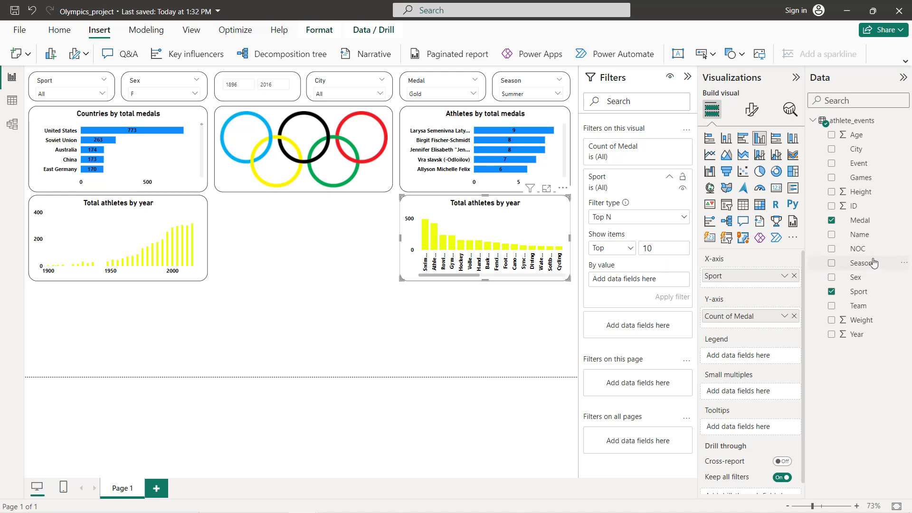
left_click_drag(859, 227, 662, 281)
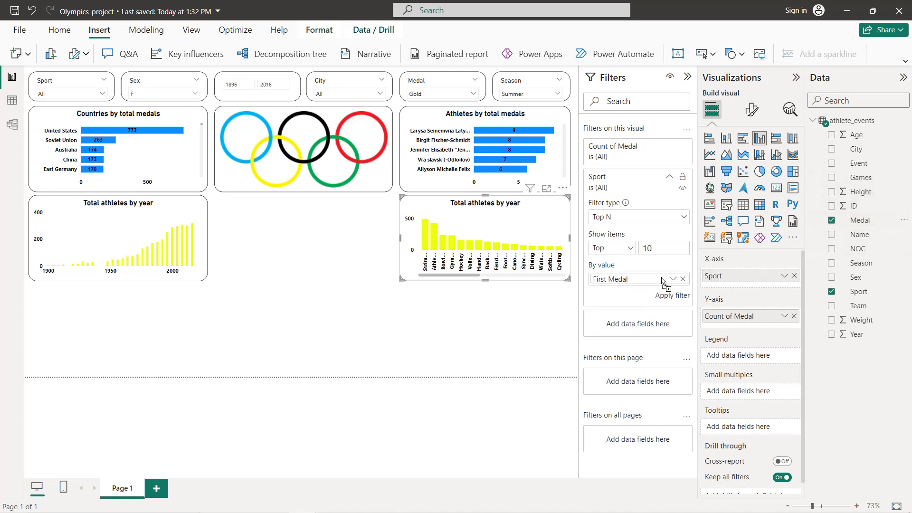
left_click(673, 279)
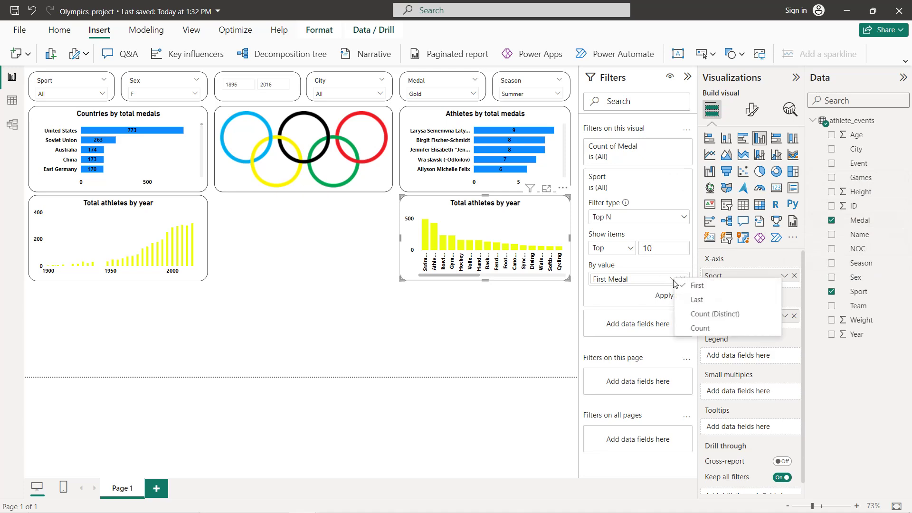
left_click(695, 327)
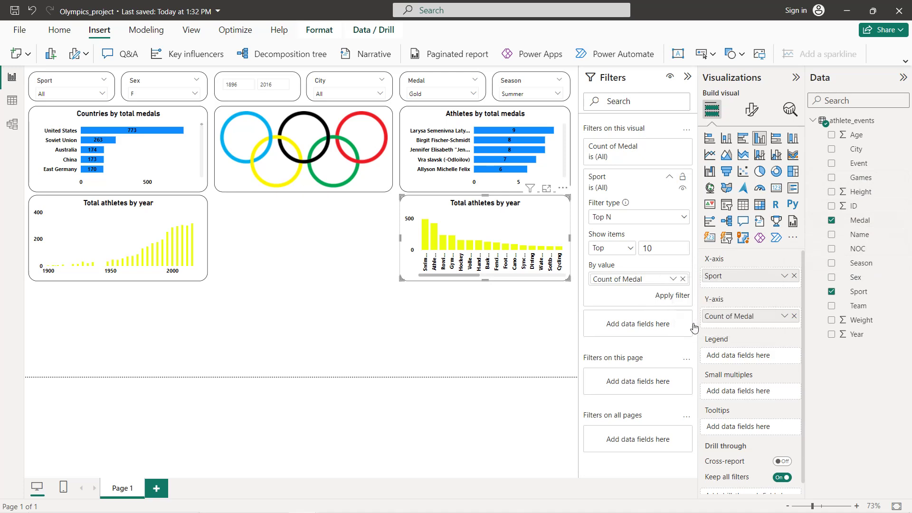
left_click(674, 295)
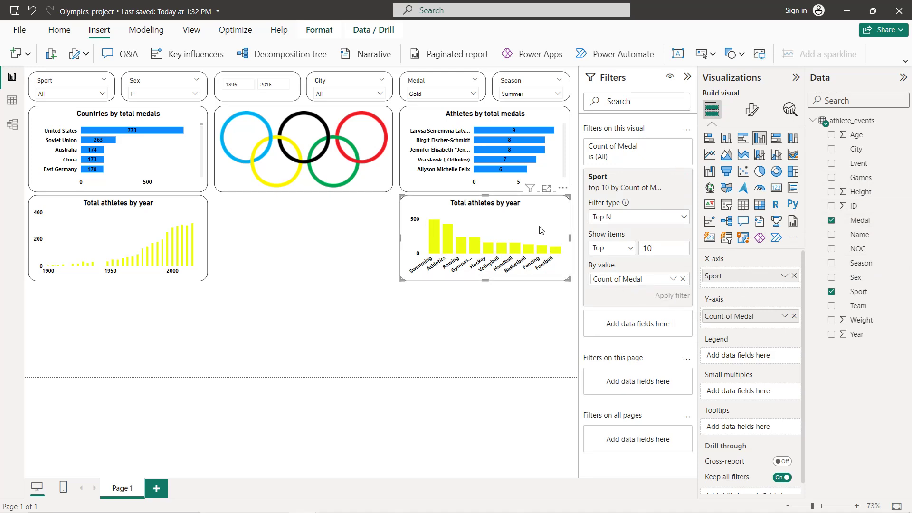
Step: Turn on size-8 data labels for the top-10 sports bars, positioned above the bars
left_click(751, 109)
left_click(788, 360)
left_click(734, 363)
scroll(757, 361, "down", 5)
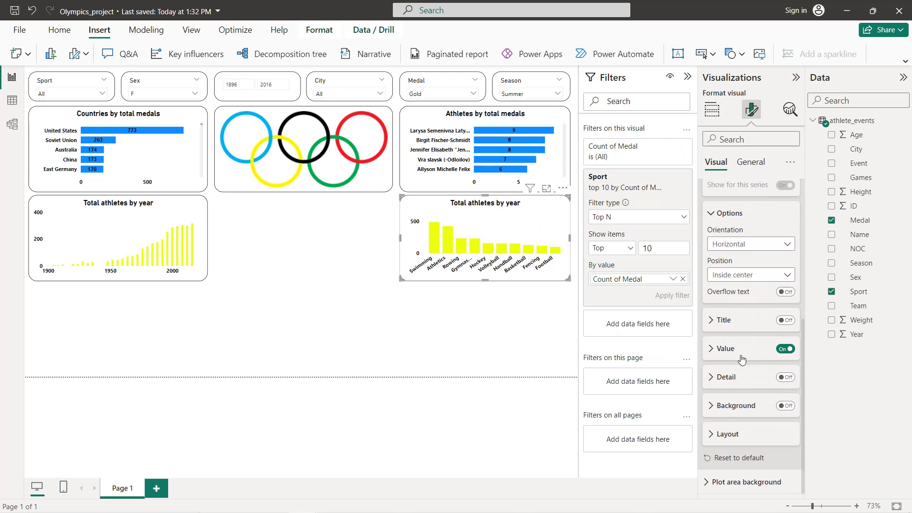
left_click(742, 360)
left_click(790, 424)
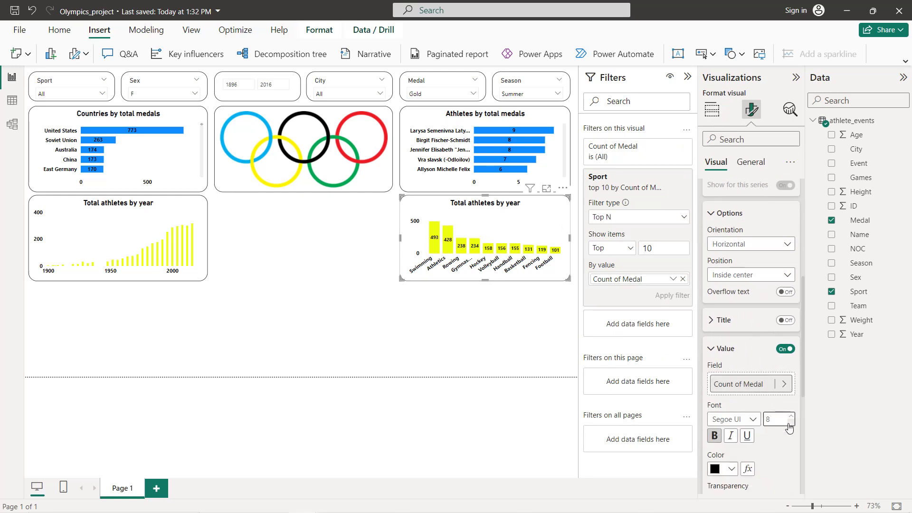
left_click(747, 277)
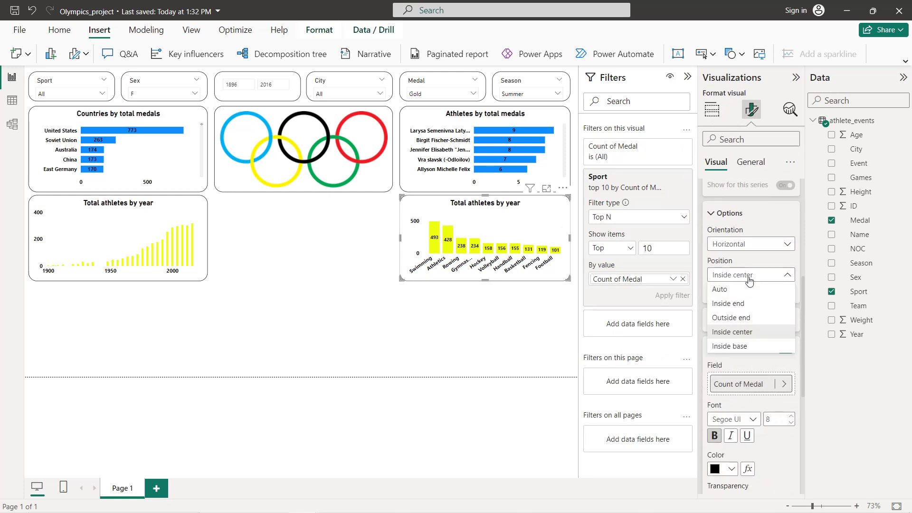
left_click(733, 319)
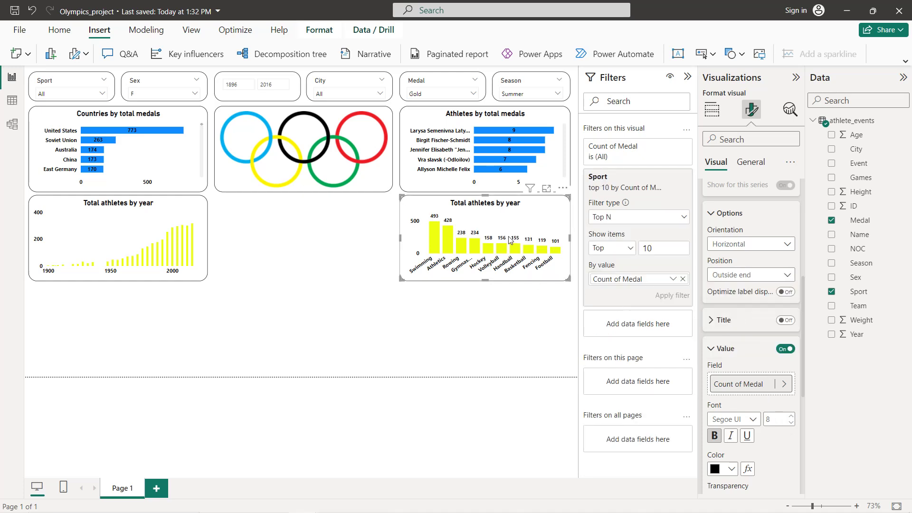
Step: Retitle the sports chart 'Top 10 sports by medals' and review it by highlighting Rowing
scroll(751, 238, "up", 5)
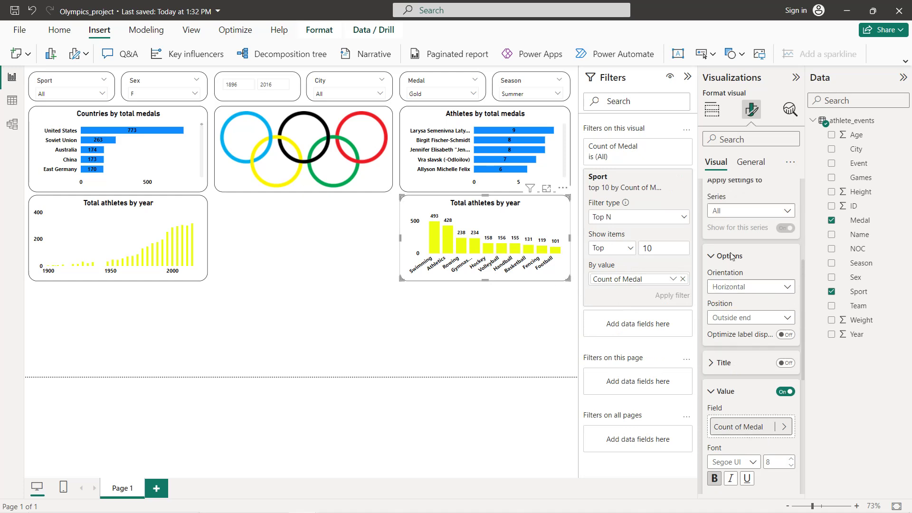
left_click(751, 161)
left_click(719, 215)
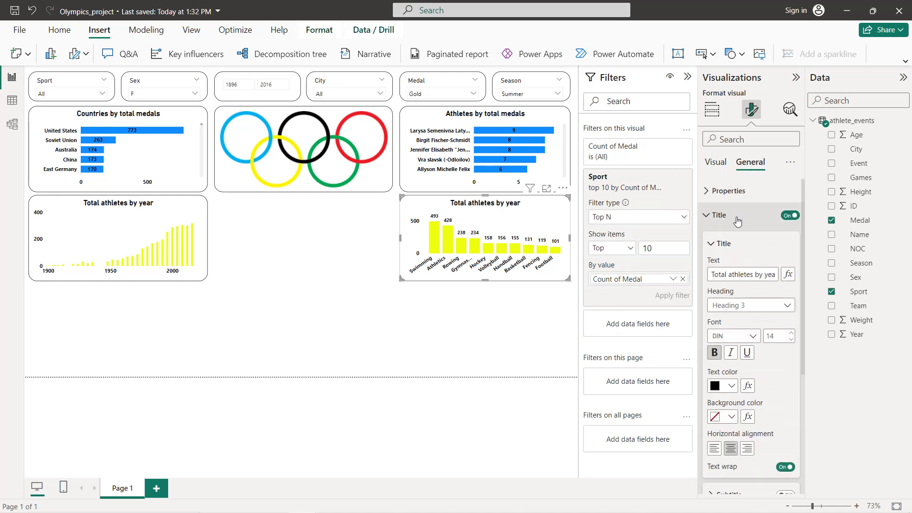
left_click(741, 273)
type("Top 10 ")
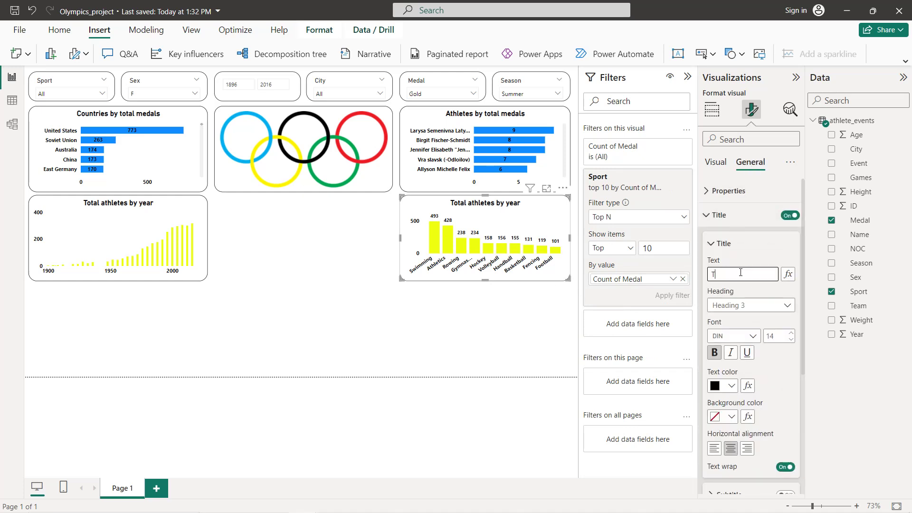
type("sports by ")
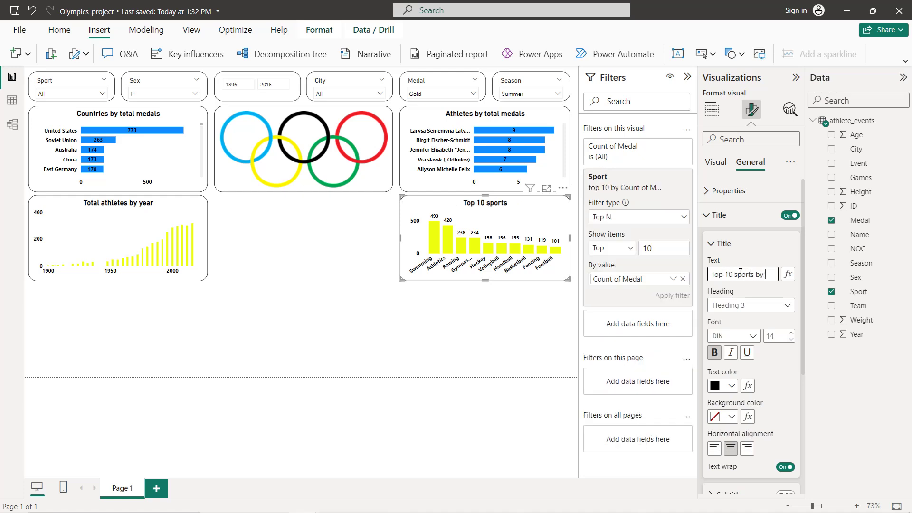
type("medals")
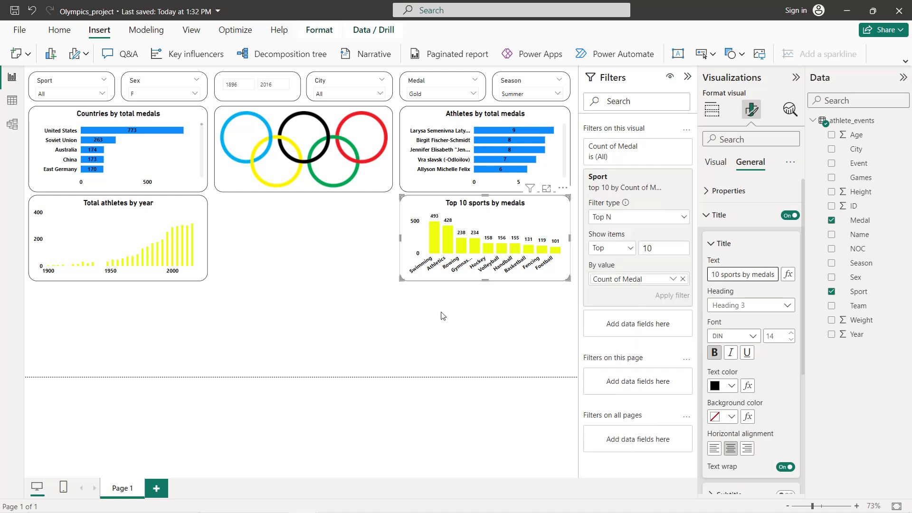
left_click(443, 316)
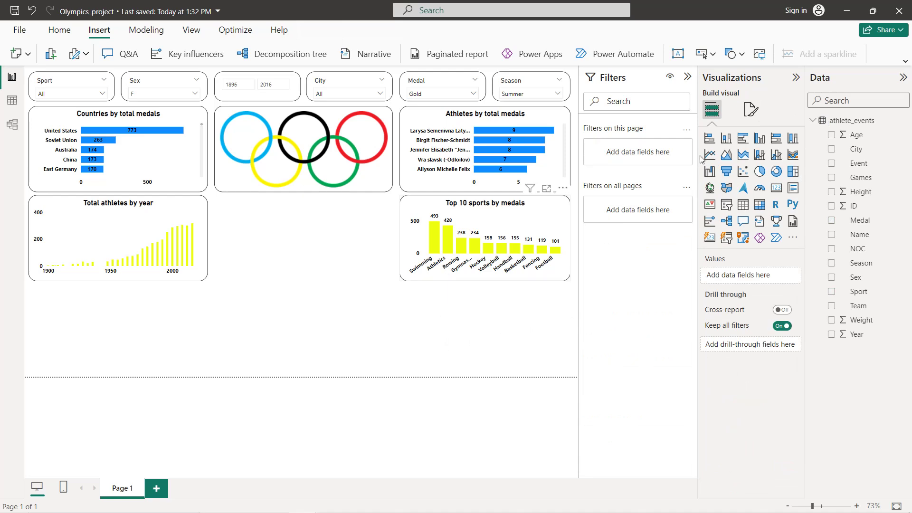
left_click(461, 245)
Step: Shrink the sports chart's X-axis sport name labels to font size 8
left_click(749, 110)
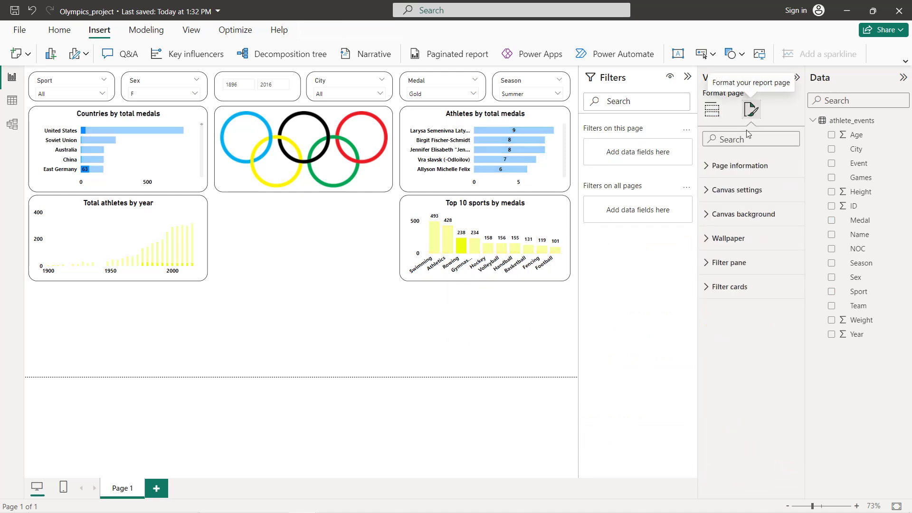
left_click(505, 230)
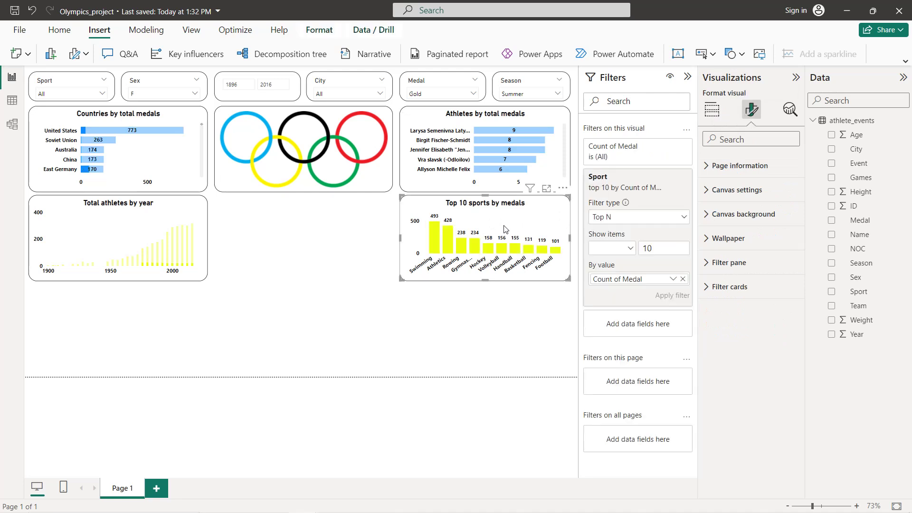
left_click(734, 200)
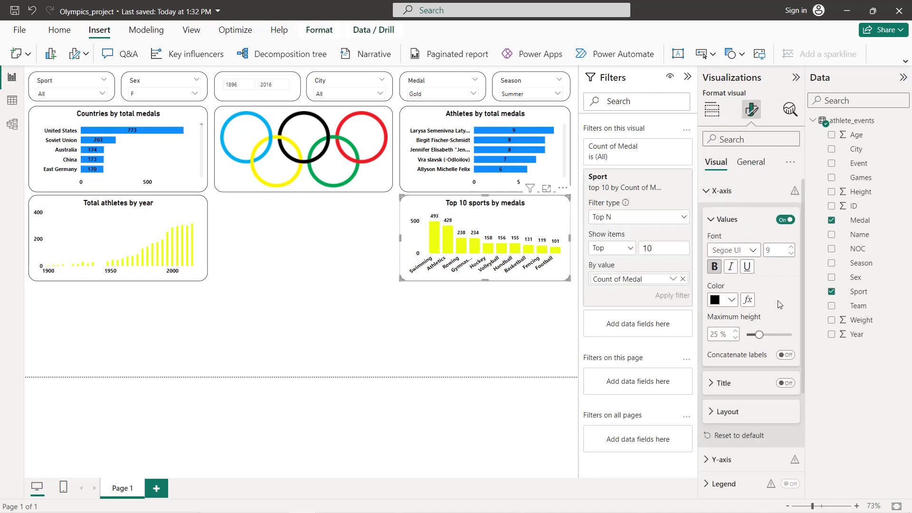
left_click(791, 254)
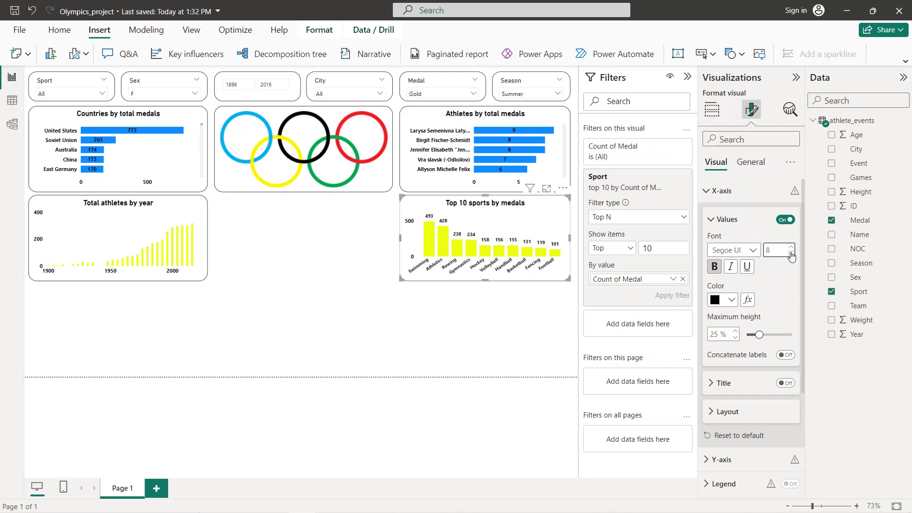
left_click(753, 194)
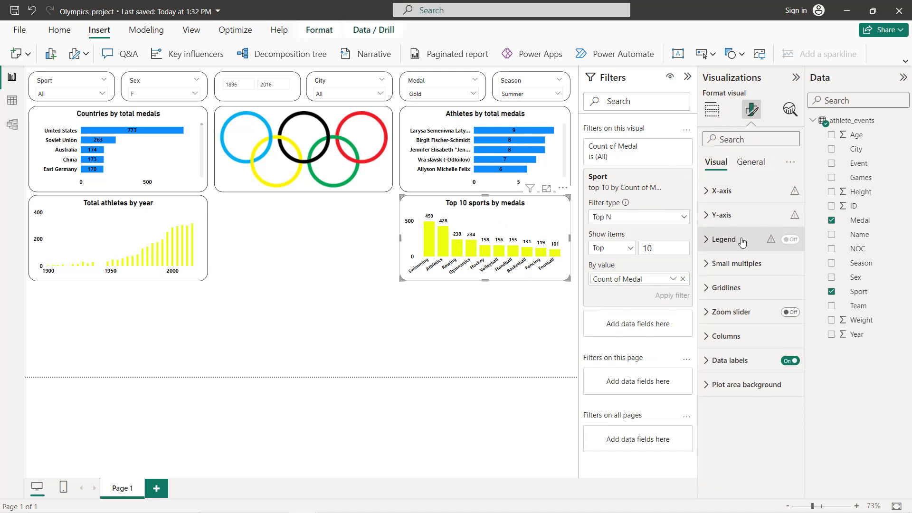
left_click(134, 238)
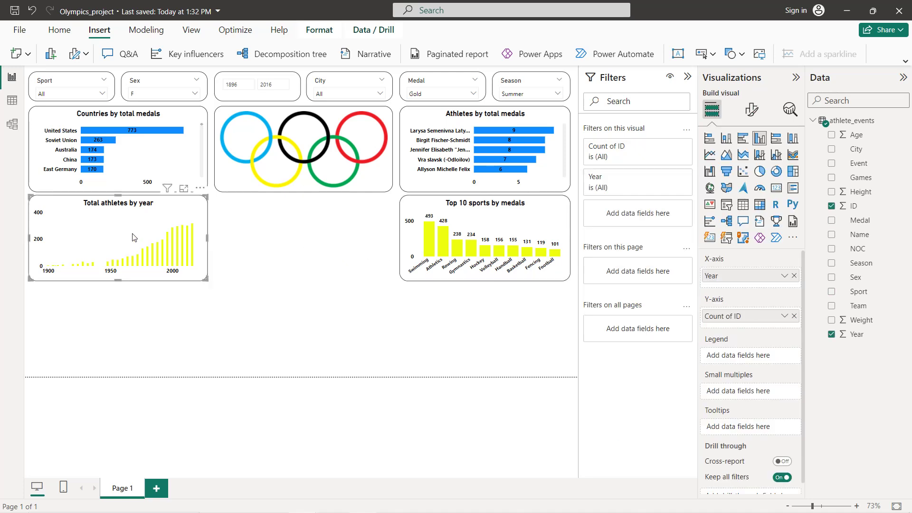
Step: Duplicate the Total athletes by year chart between the year and sports charts and make it a scatter chart
key("ctrl+c")
key("ctrl+v")
left_click_drag(134, 238, 310, 233)
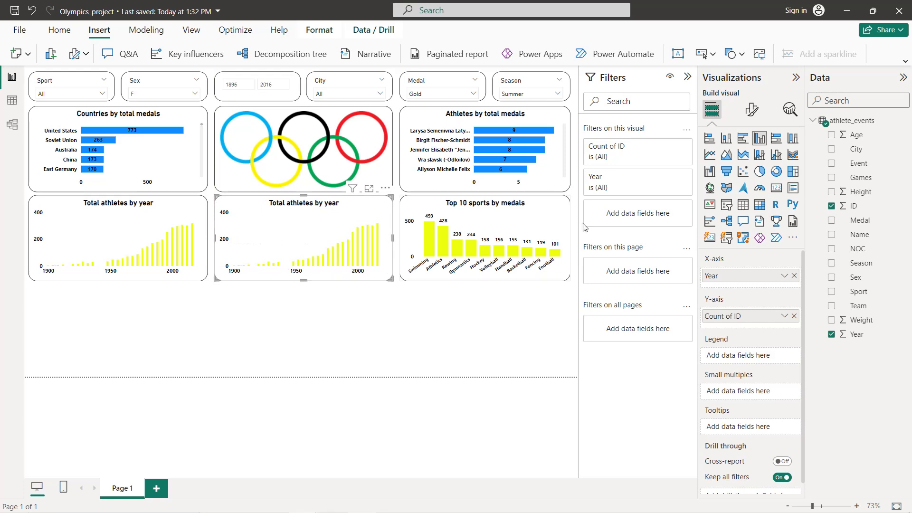
left_click(744, 174)
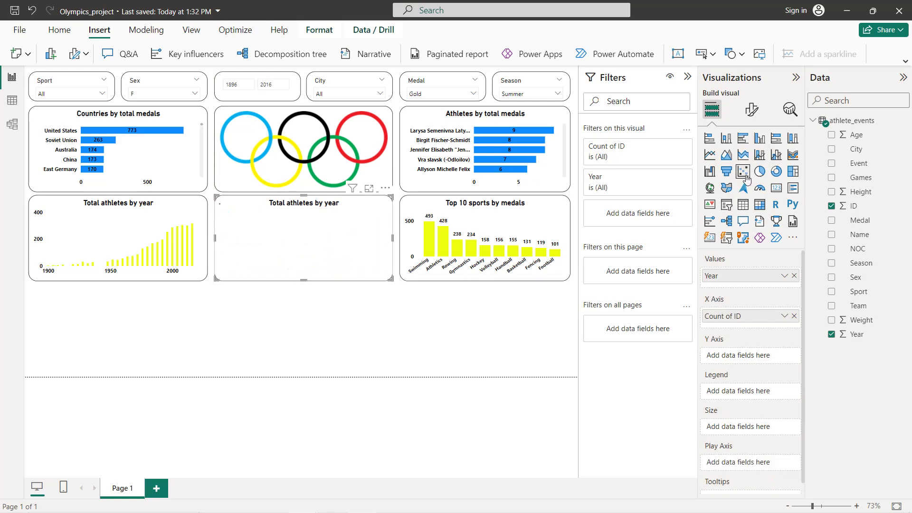
left_click(794, 276)
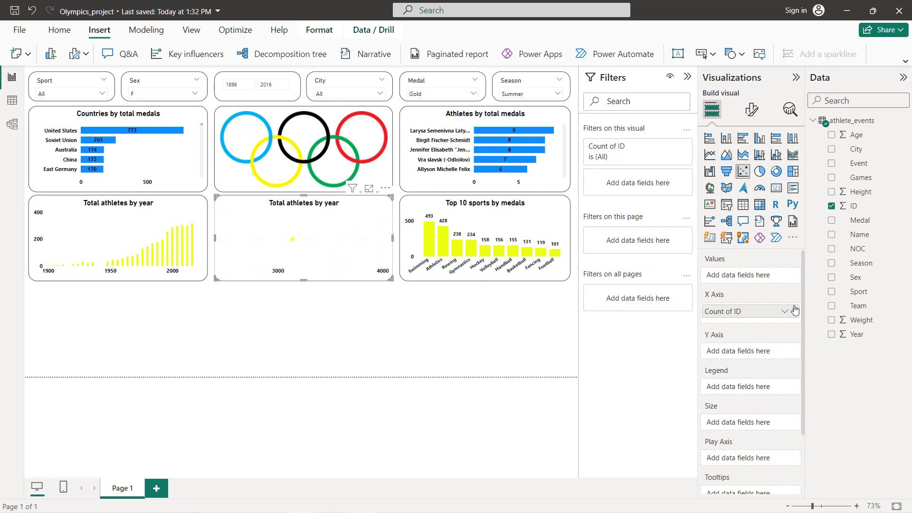
left_click(794, 316)
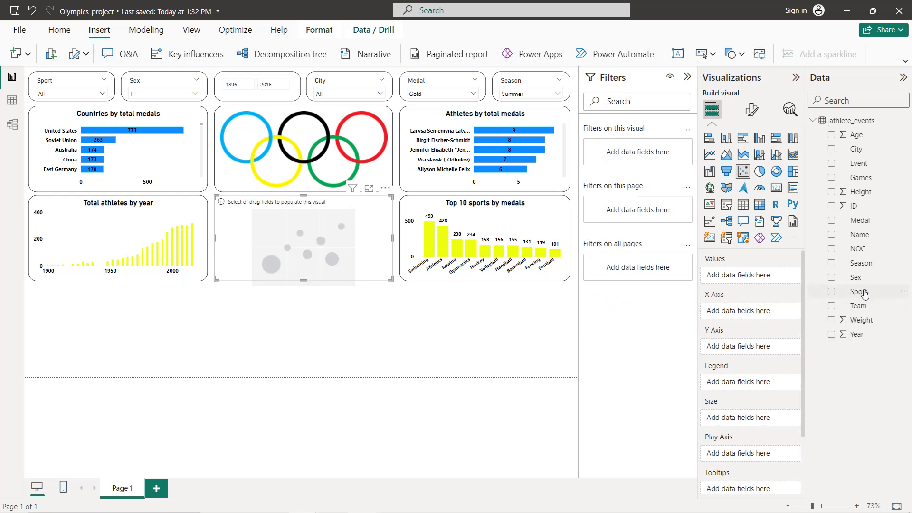
Step: Plot Height on the X-axis against Weight on the Y-axis, both set to Don't summarize
left_click_drag(786, 288, 766, 311)
left_click_drag(864, 319, 764, 351)
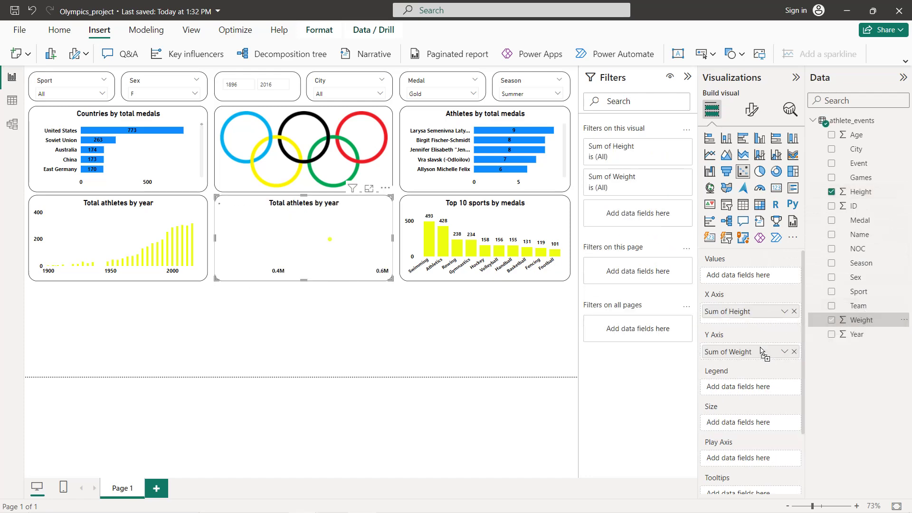
left_click(784, 311)
left_click(821, 152)
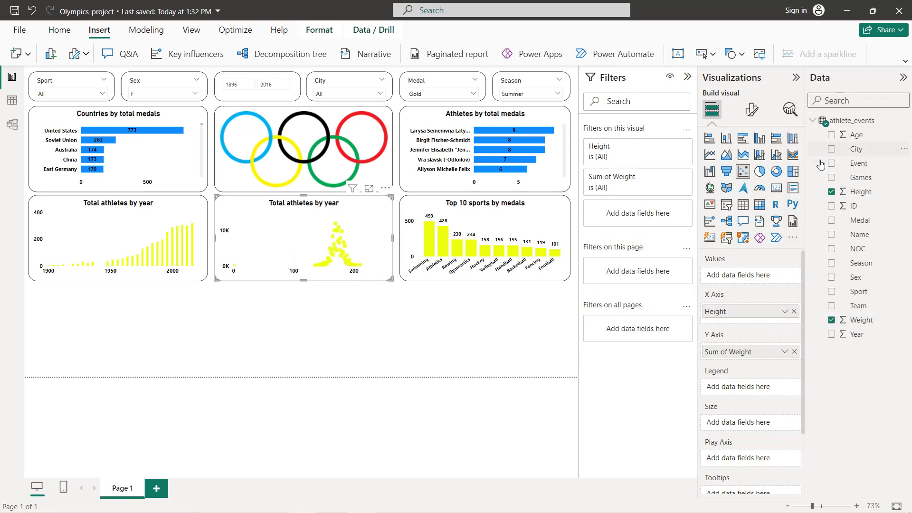
left_click(785, 352)
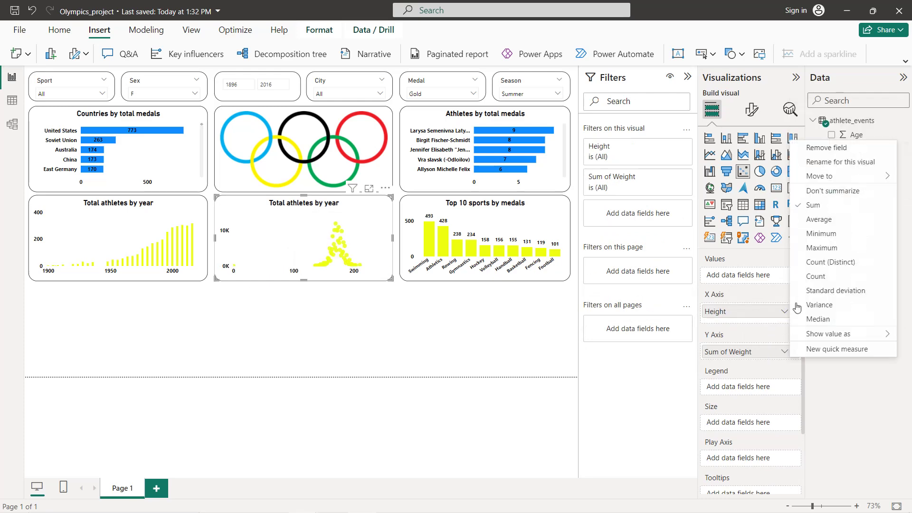
left_click(829, 191)
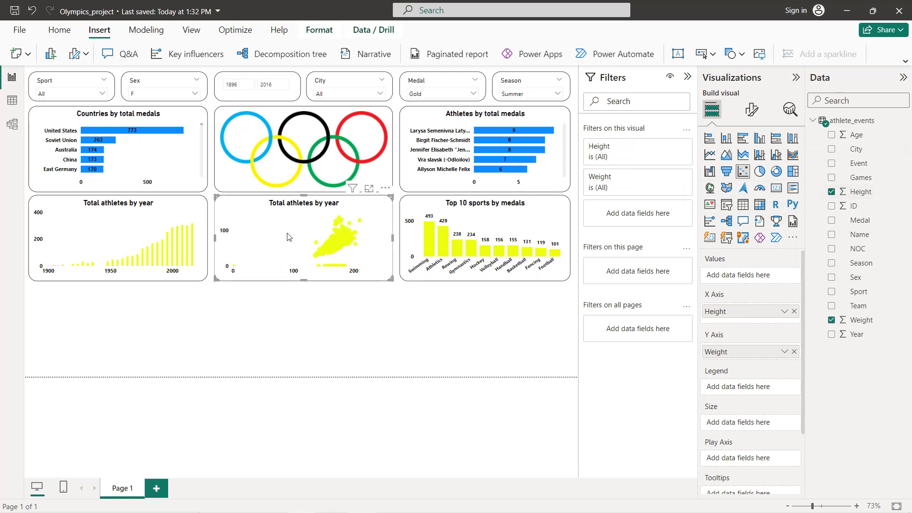
left_click(751, 110)
Step: Set the scatter chart's X-axis minimum to 110
left_click(721, 191)
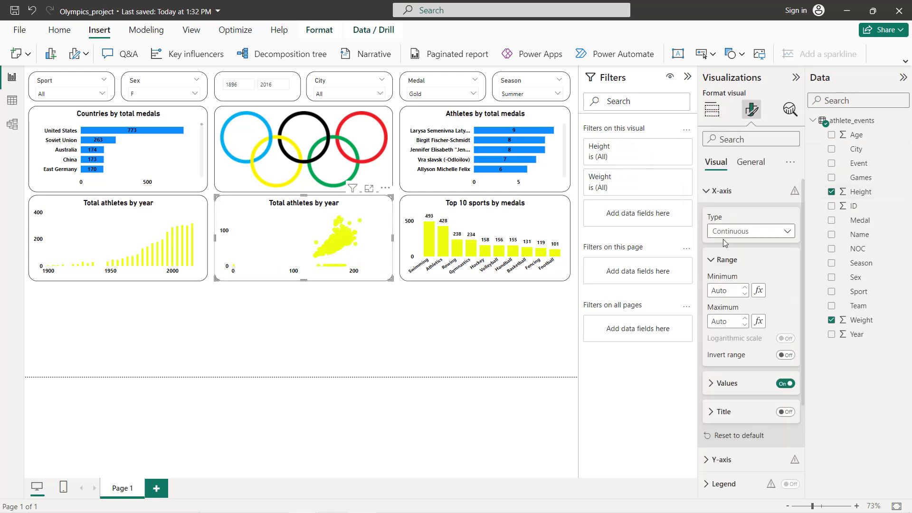
left_click(726, 292)
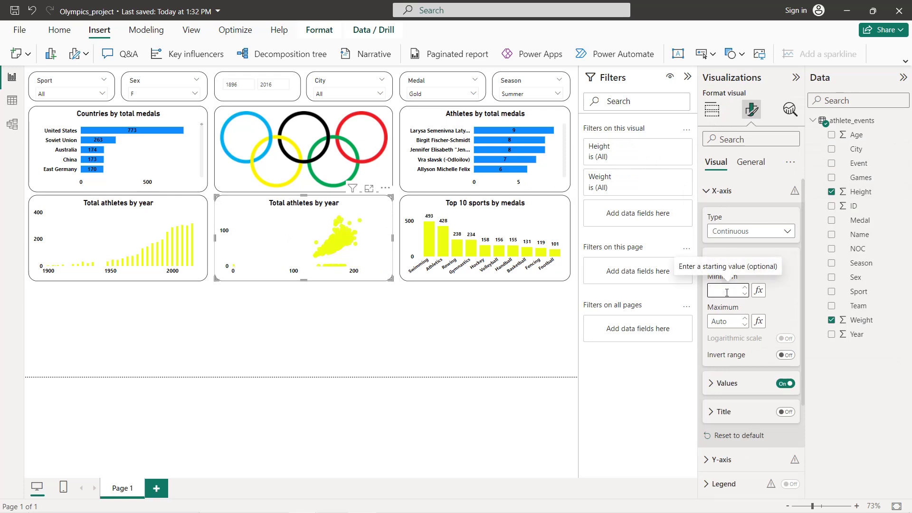
type("110")
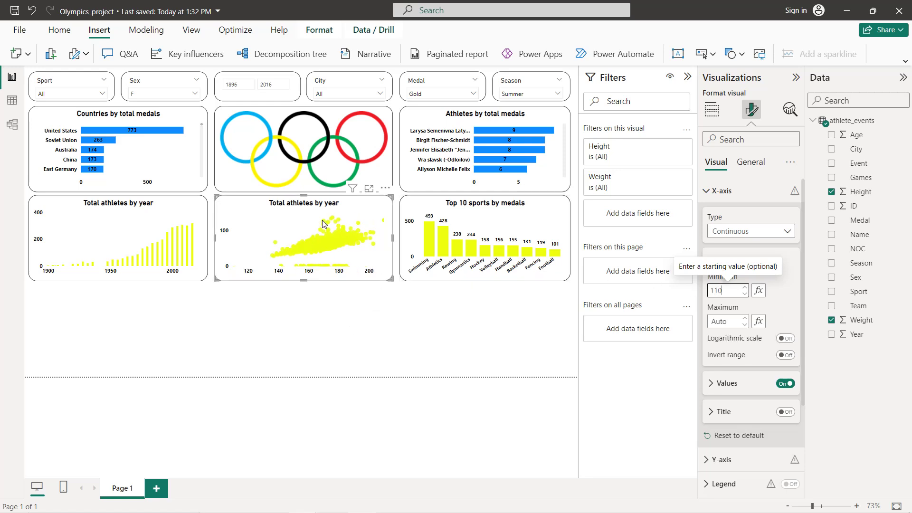
left_click(301, 222)
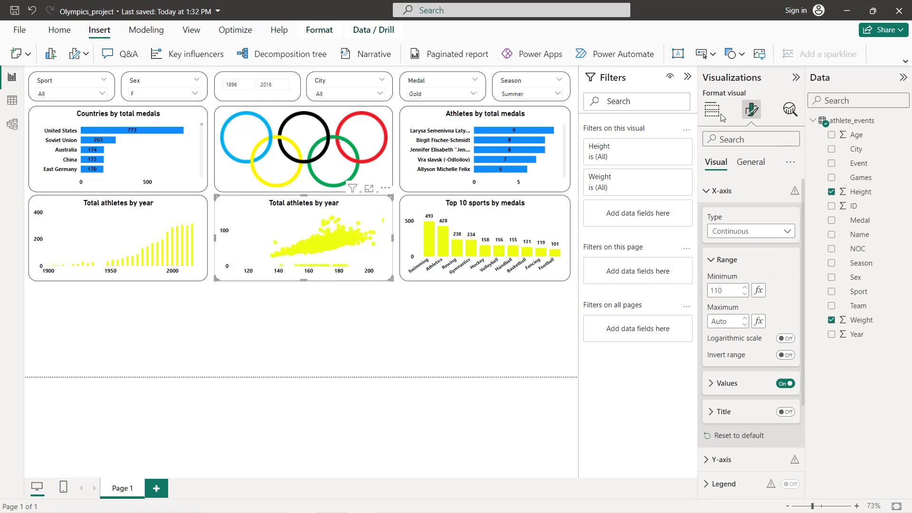
Step: Retitle the scatter chart 'Height and weight correlation'
left_click(749, 163)
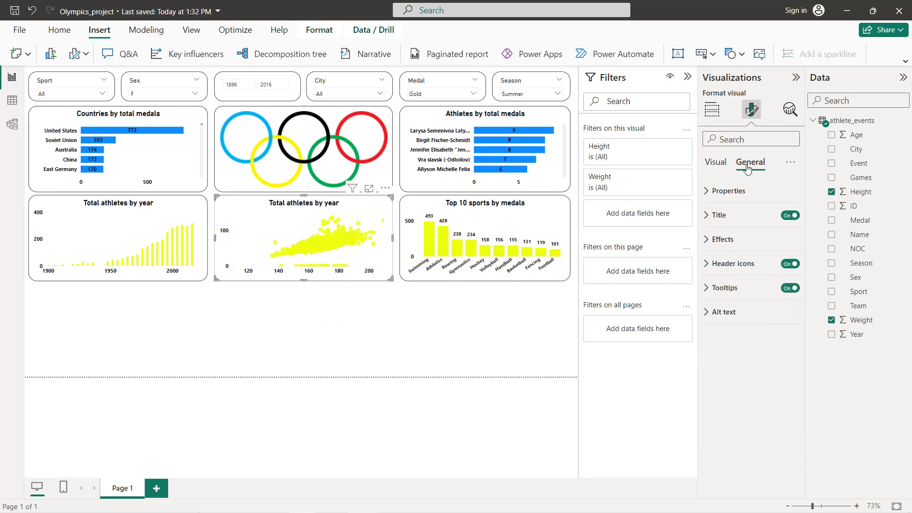
left_click(734, 242)
left_click(719, 215)
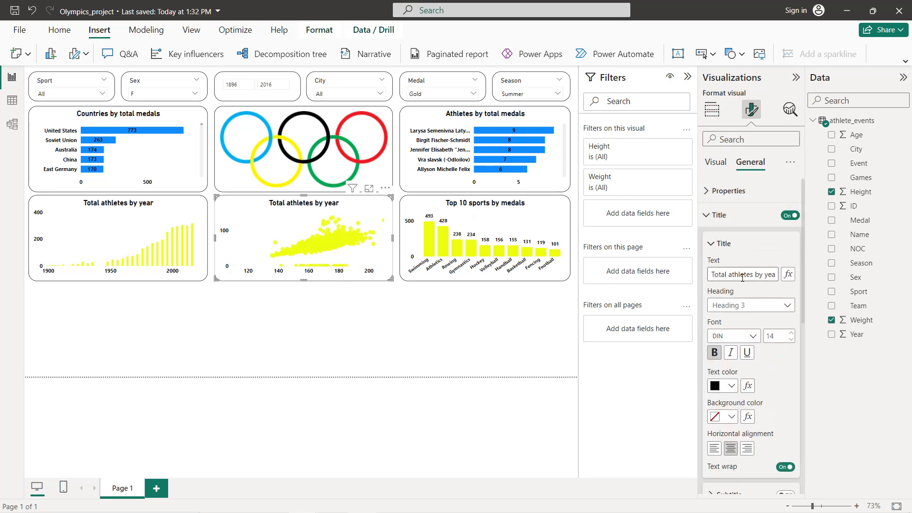
triple_click(743, 275)
type("Height ad")
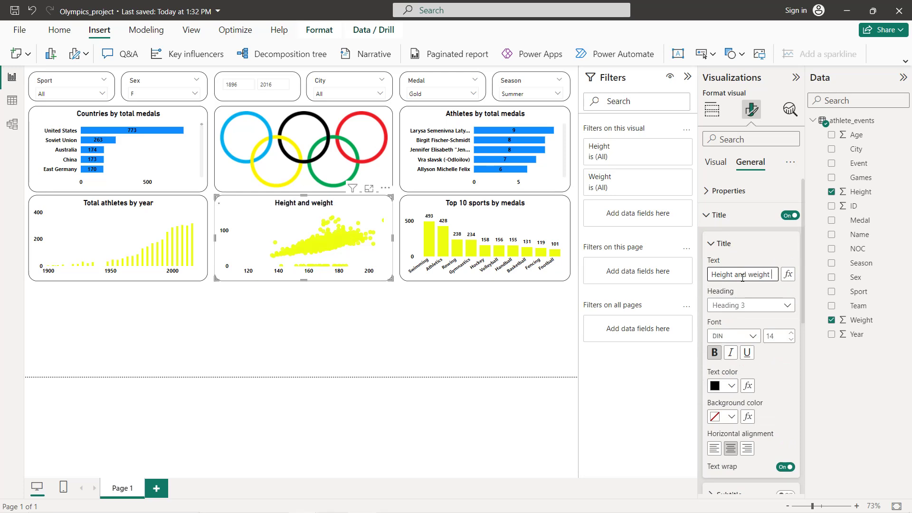
type("orrelation")
left_click(715, 162)
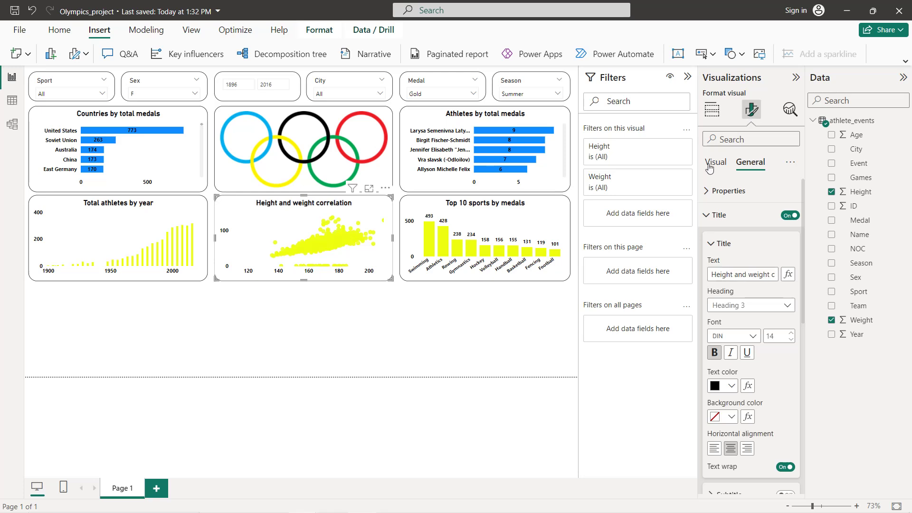
Step: Colour the scatter chart's default markers red (#FF0F37) using a custom colour
scroll(752, 225, "down", 3)
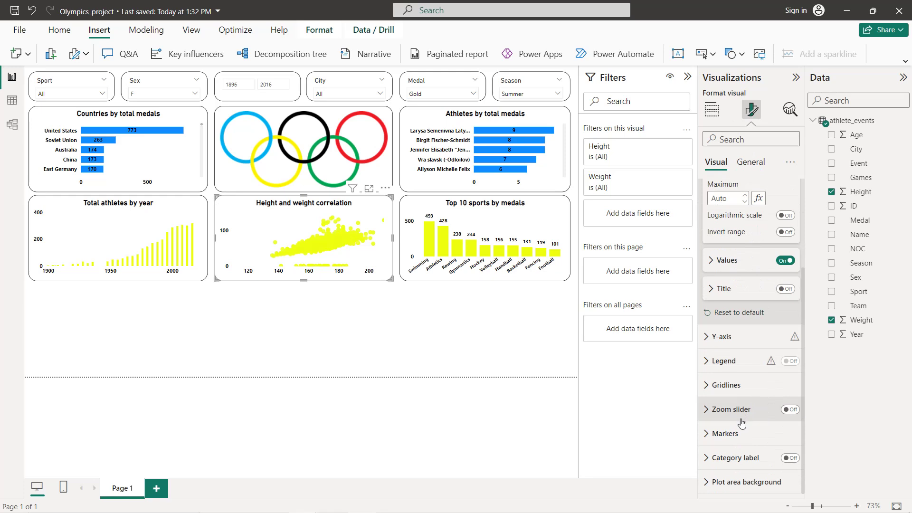
left_click(731, 409)
scroll(737, 408, "down", 2)
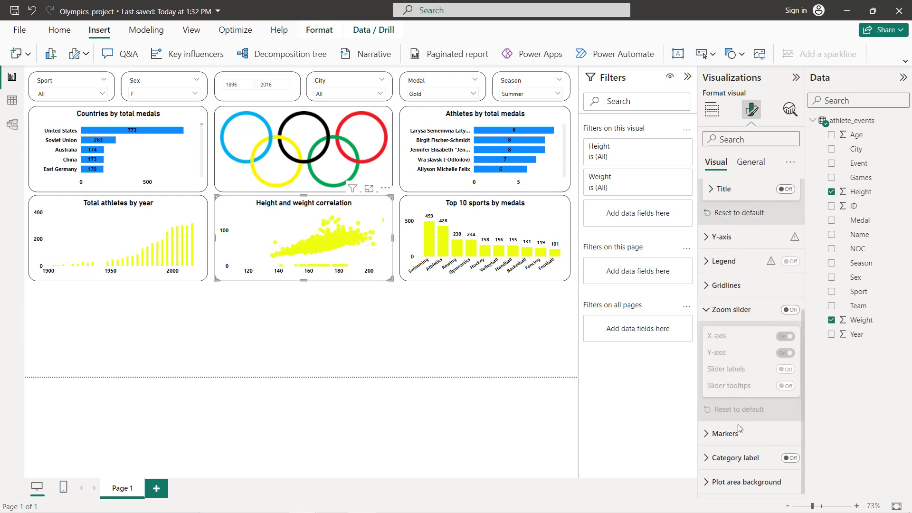
left_click(746, 403)
scroll(747, 404, "down", 3)
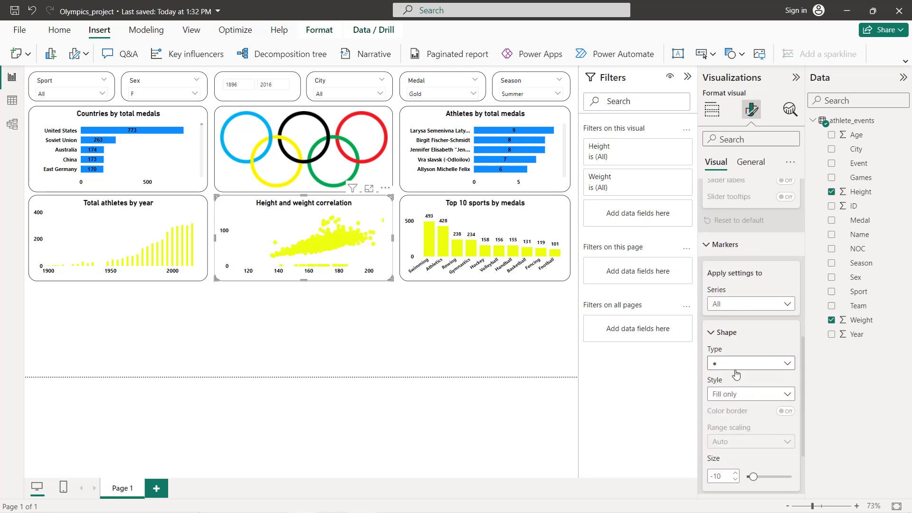
scroll(739, 389, "down", 3)
left_click(739, 410)
scroll(739, 409, "down", 2)
left_click(731, 392)
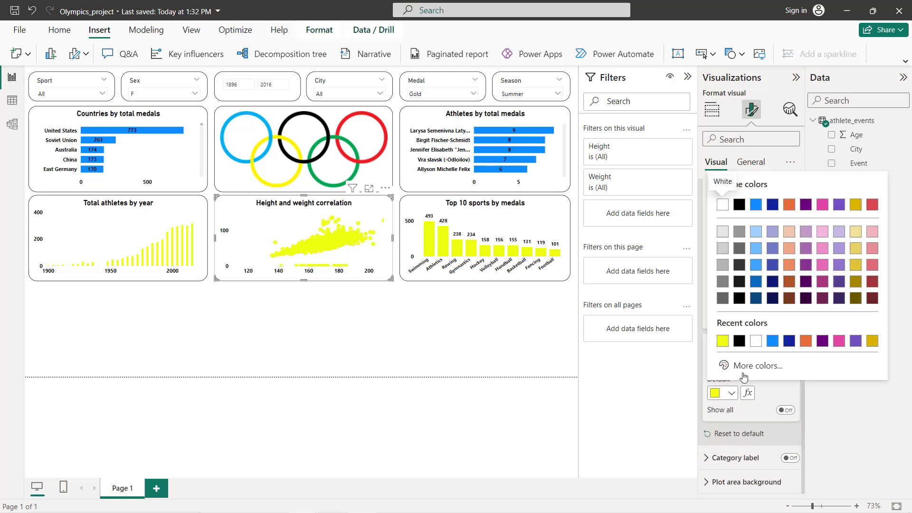
left_click(746, 372)
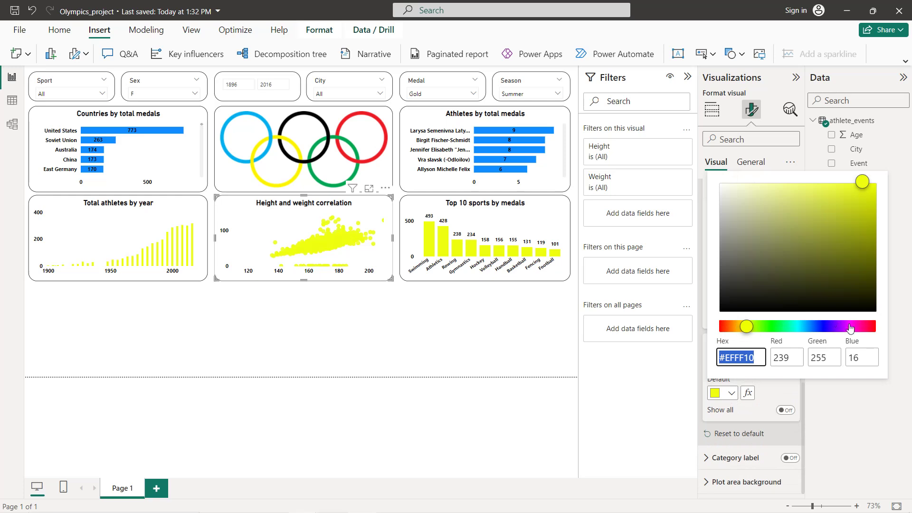
left_click(872, 327)
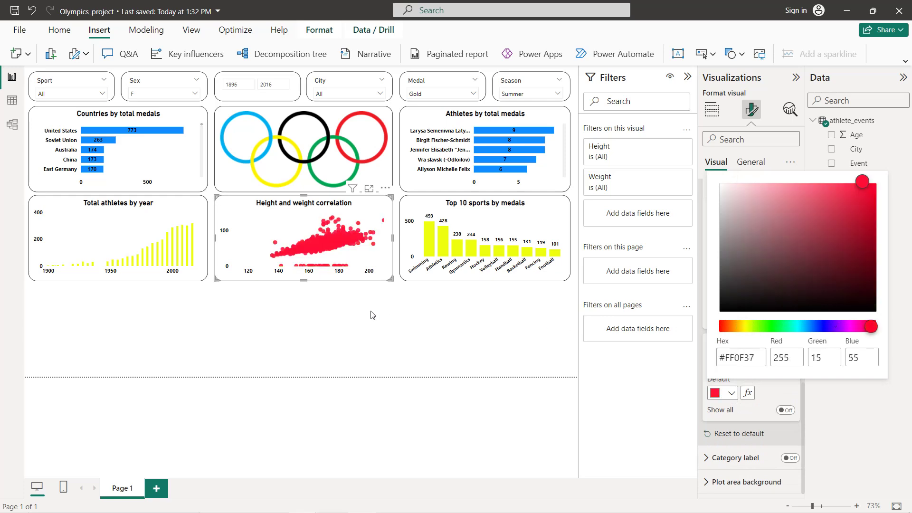
left_click(288, 251)
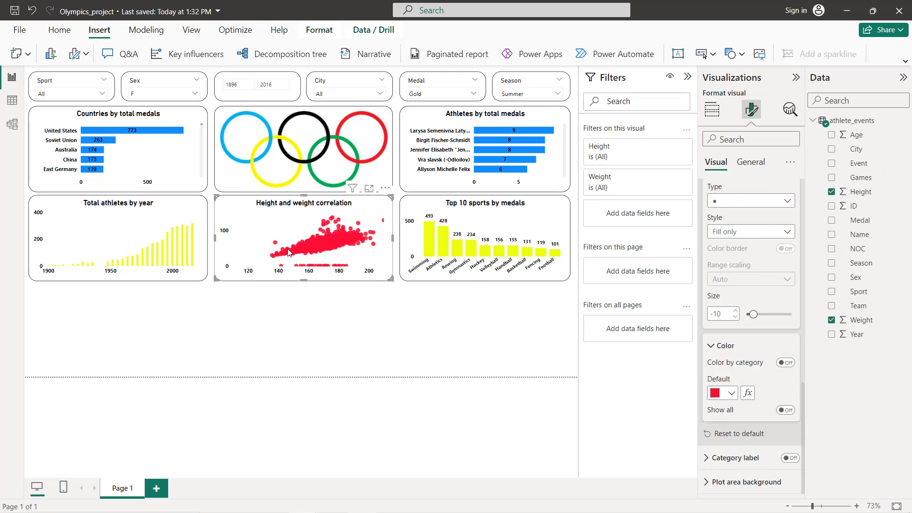
left_click(276, 309)
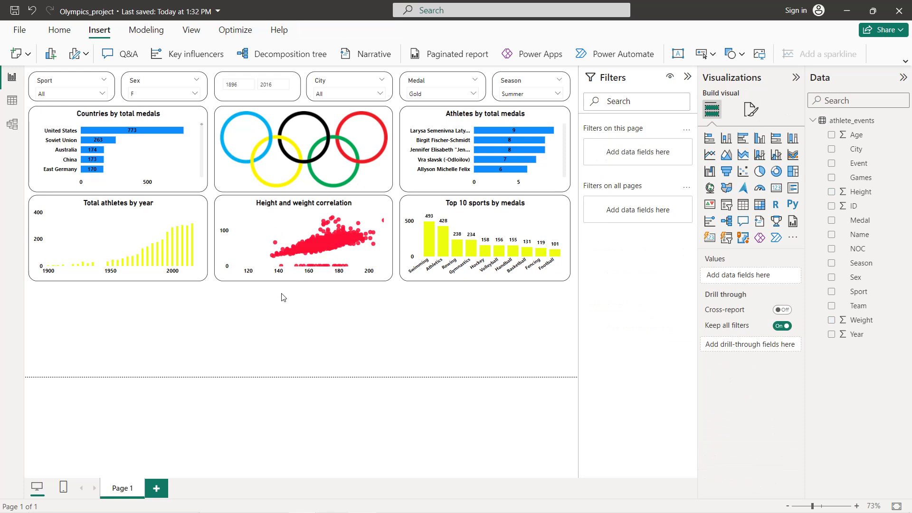
Step: Duplicate the Total athletes by year chart and place the copy below the original
left_click(152, 226)
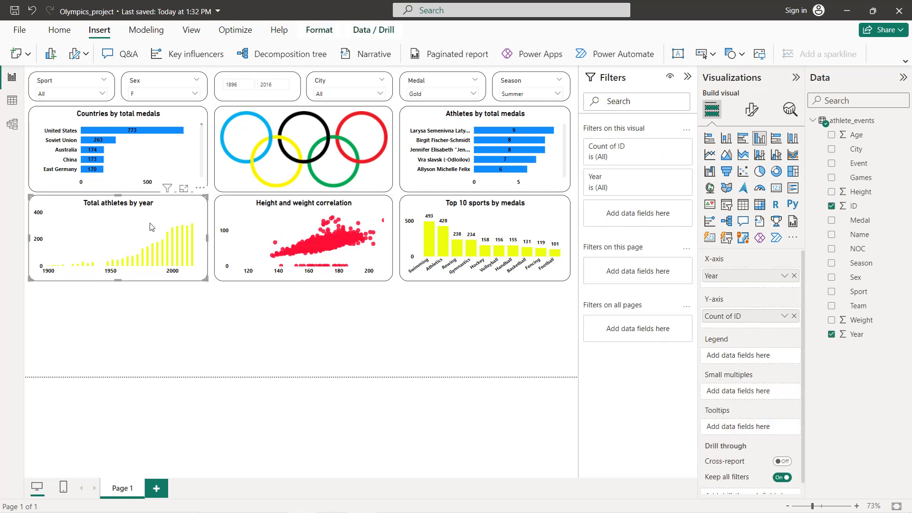
key("ctrl+c")
key("ctrl+v")
left_click_drag(152, 227, 141, 316)
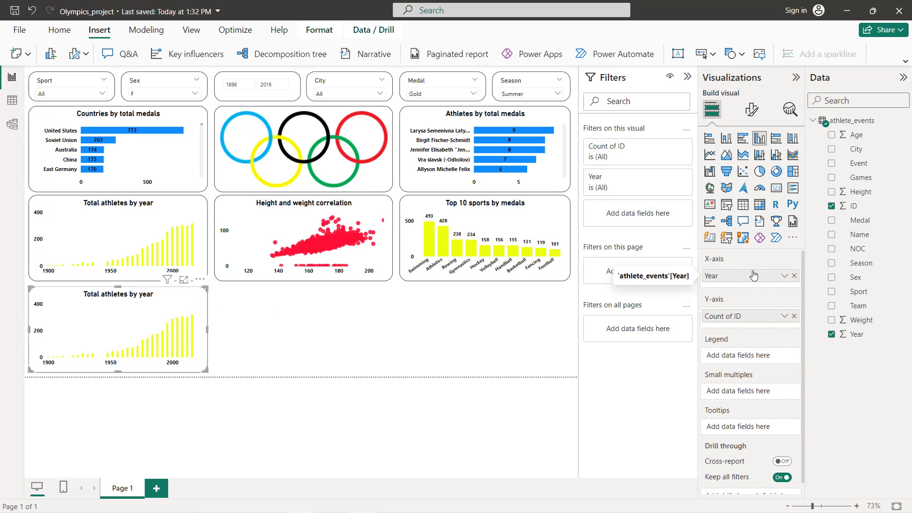
Step: Replace Year with Age on the copy's X-axis and start the axis at 10
left_click(794, 276)
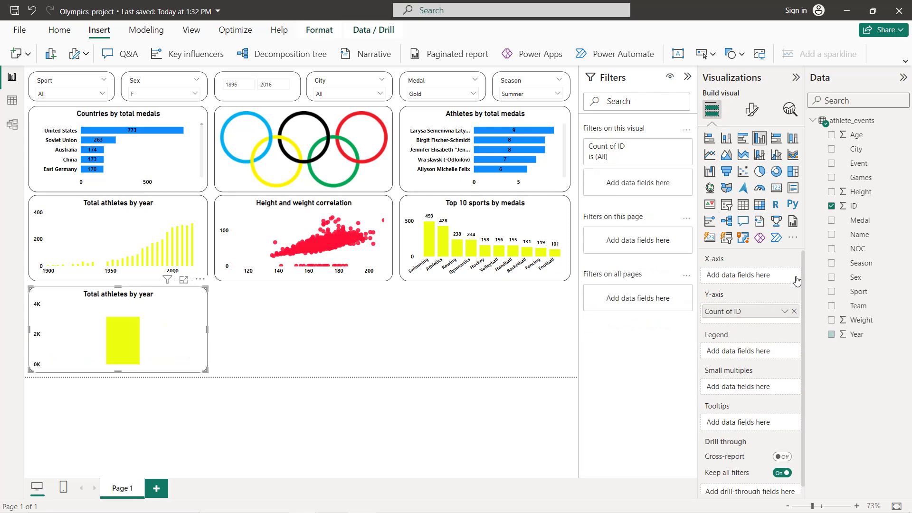
left_click(831, 136)
left_click_drag(719, 327, 724, 275)
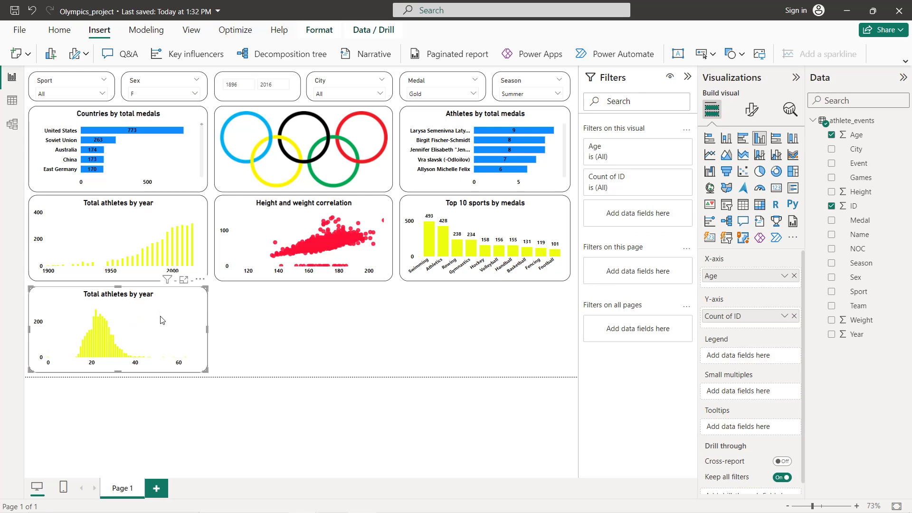
left_click(751, 110)
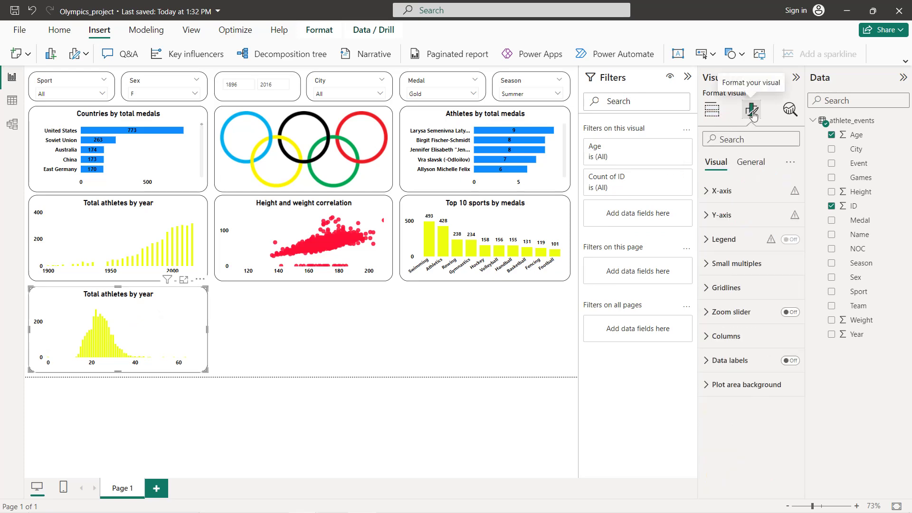
left_click(715, 192)
left_click(721, 291)
type("10")
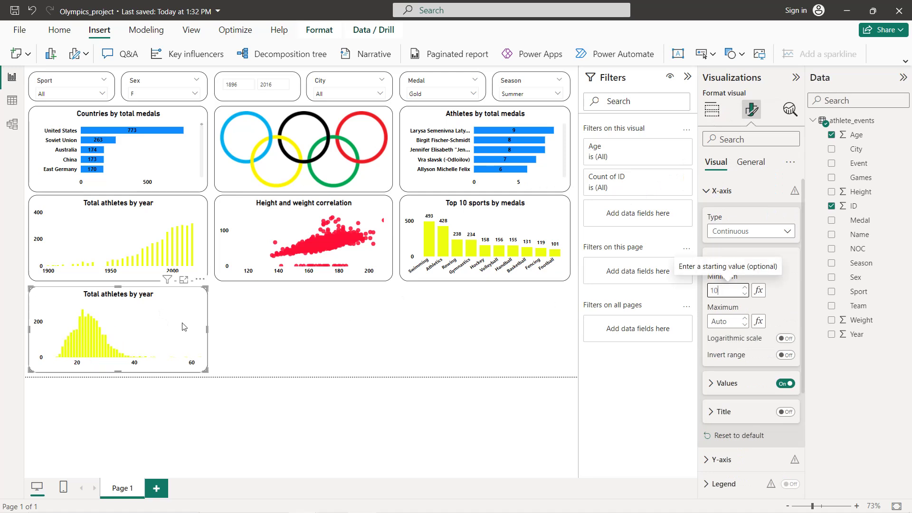
Step: Colour the age chart's columns dark green with a custom colour
left_click(750, 162)
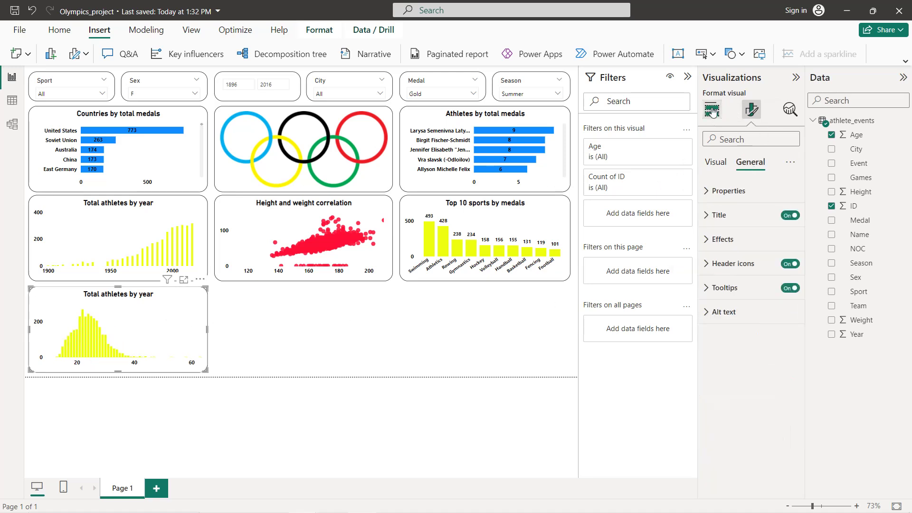
left_click(711, 109)
left_click(751, 109)
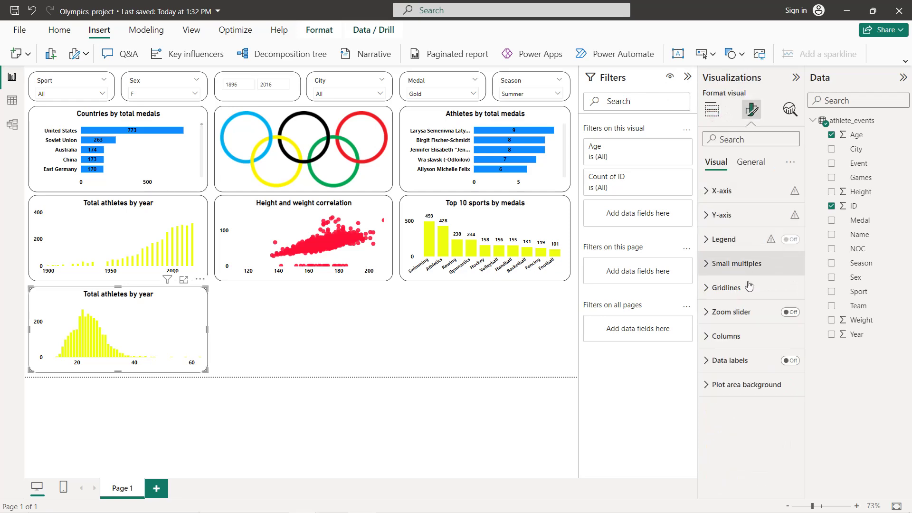
left_click(735, 290)
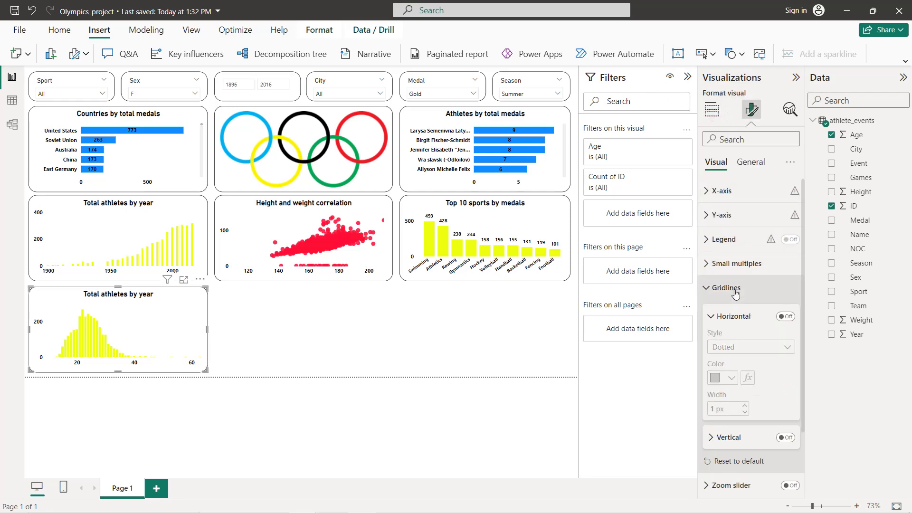
left_click(732, 287)
left_click(727, 336)
scroll(743, 307, "down", 3)
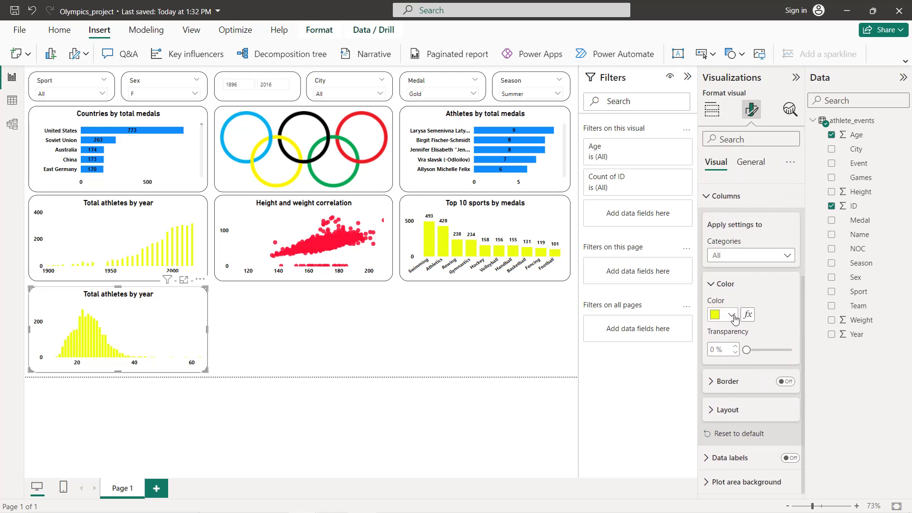
left_click(731, 314)
left_click(757, 288)
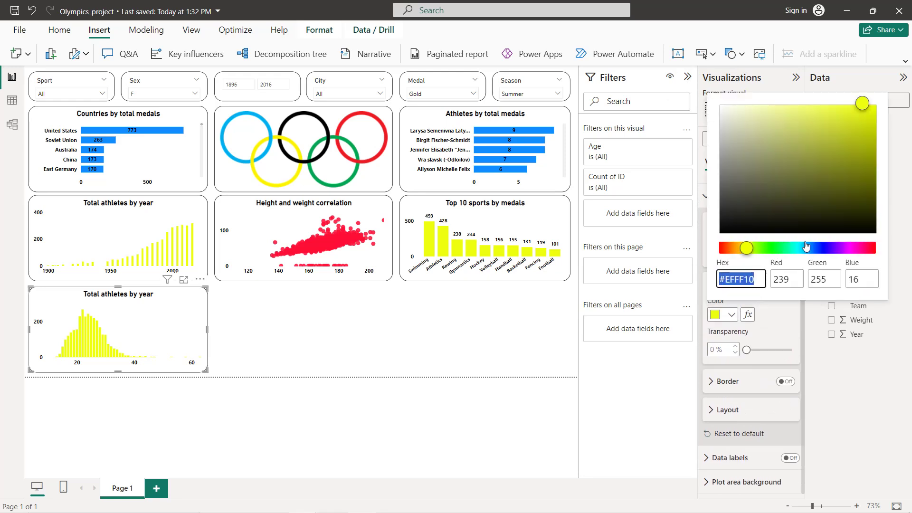
left_click(775, 249)
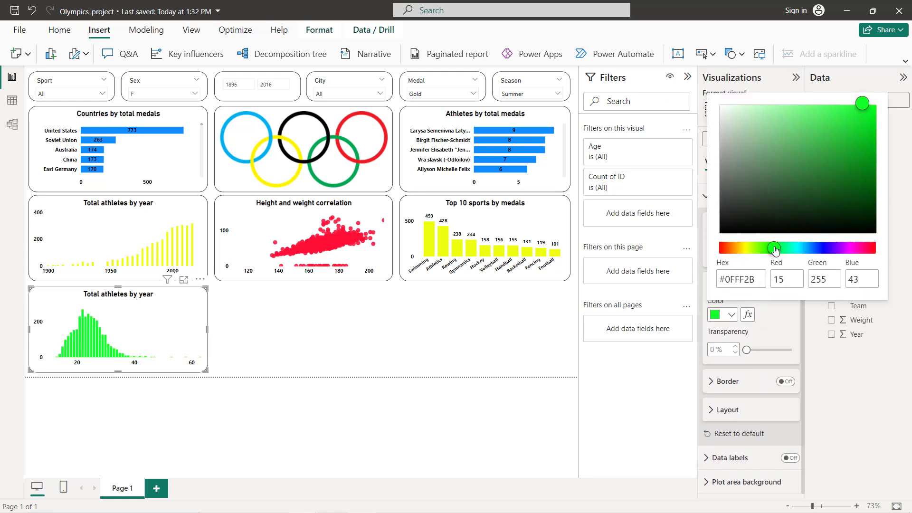
left_click(866, 144)
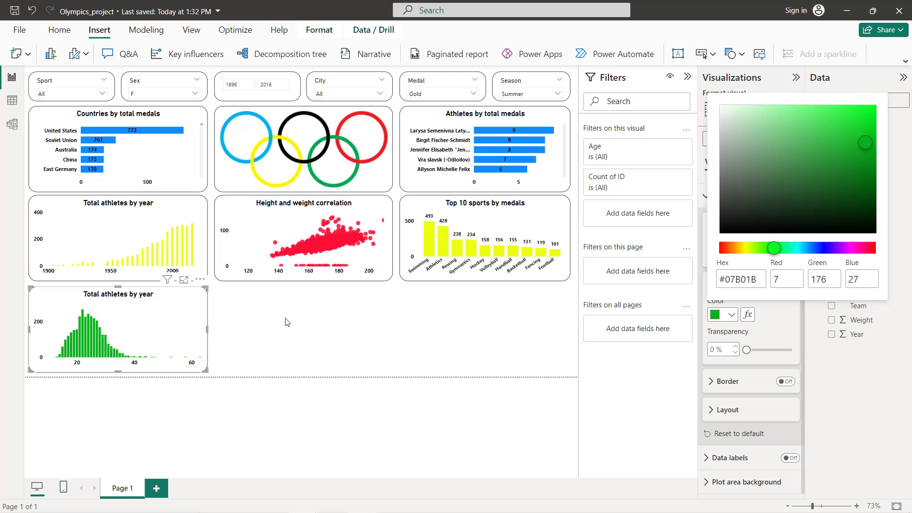
left_click(148, 327)
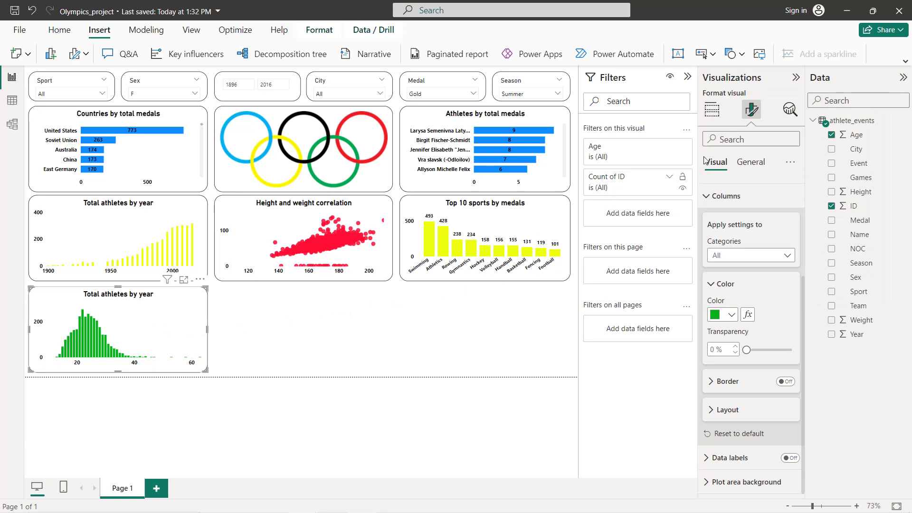
Step: Change the age chart's title to 'Athletes by age'
left_click(750, 163)
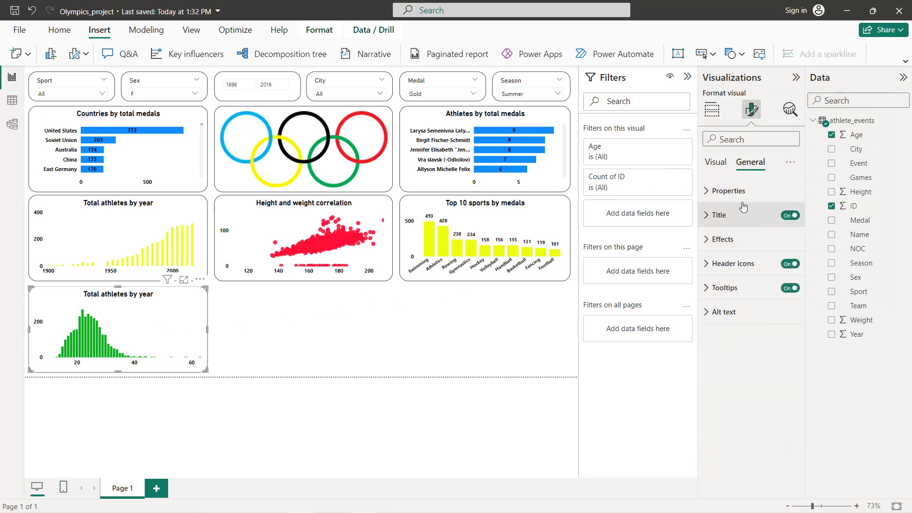
left_click(741, 221)
triple_click(739, 274)
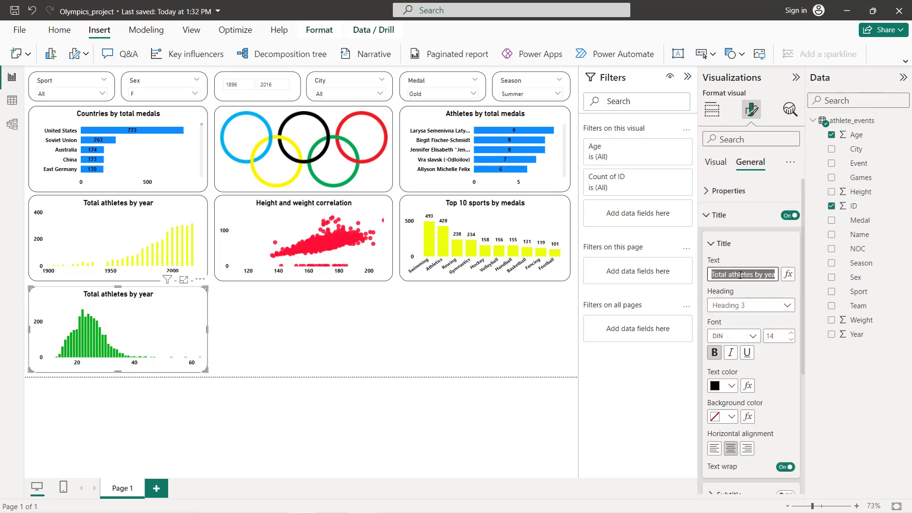
type("Athle")
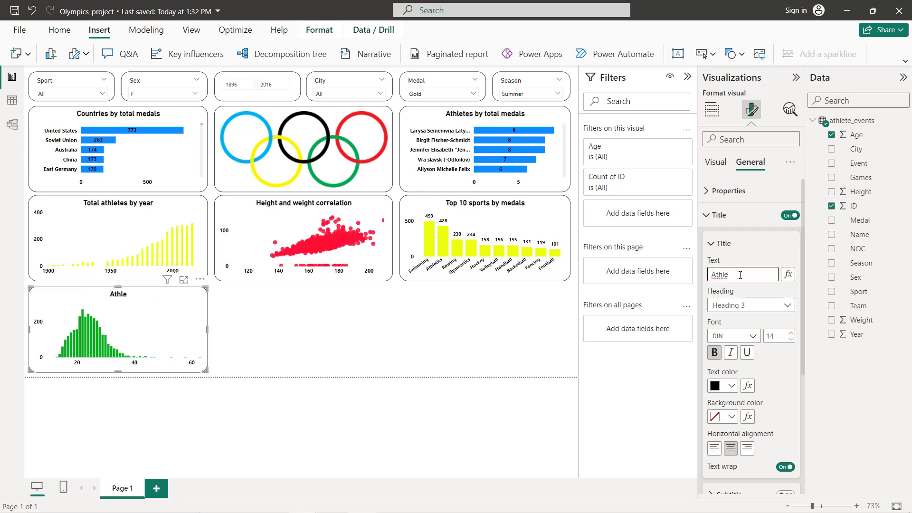
type("tes by age")
left_click(317, 328)
left_click(172, 325)
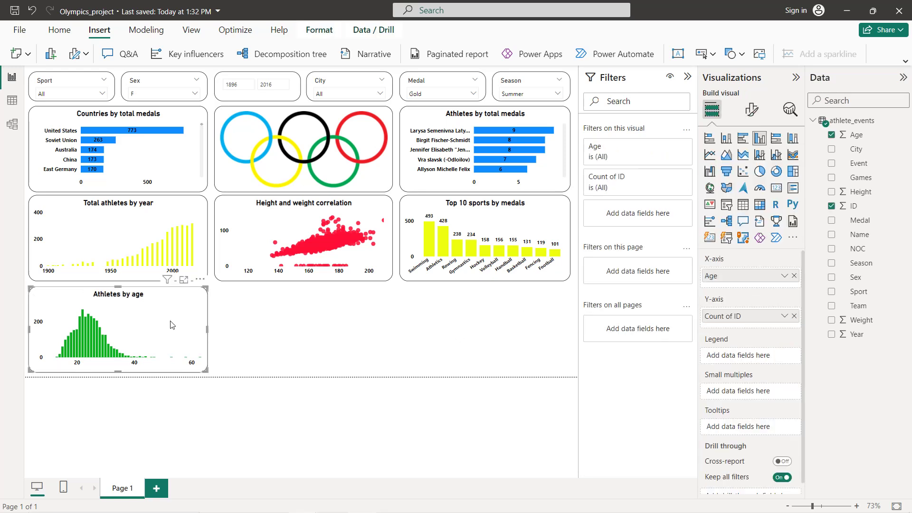
Step: Paste a copy of the age histogram and fit it into the middle bottom slot
key("ctrl+c")
key("ctrl+v")
left_click_drag(176, 328, 542, 320)
left_click_drag(392, 329, 399, 331)
left_click_drag(209, 327, 300, 325)
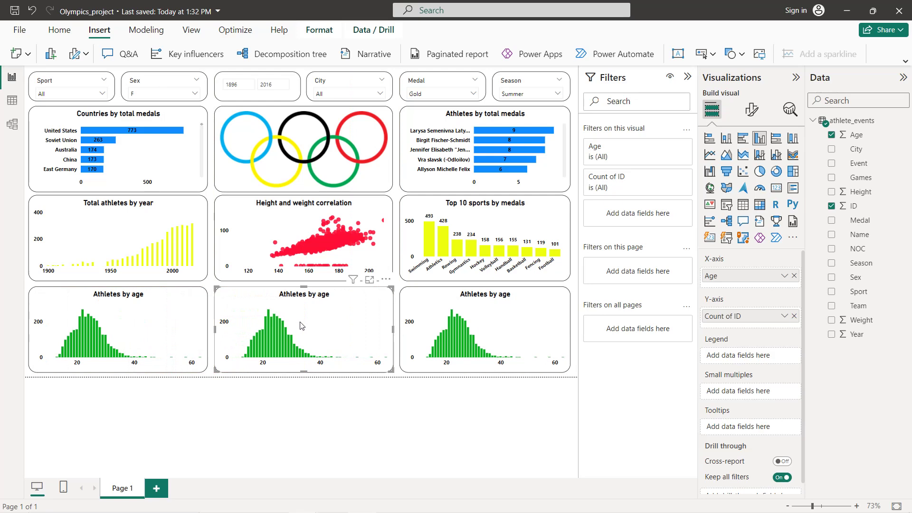
Step: Replace Age with Weight on the middle histogram and with Height on the right one
left_click(793, 276)
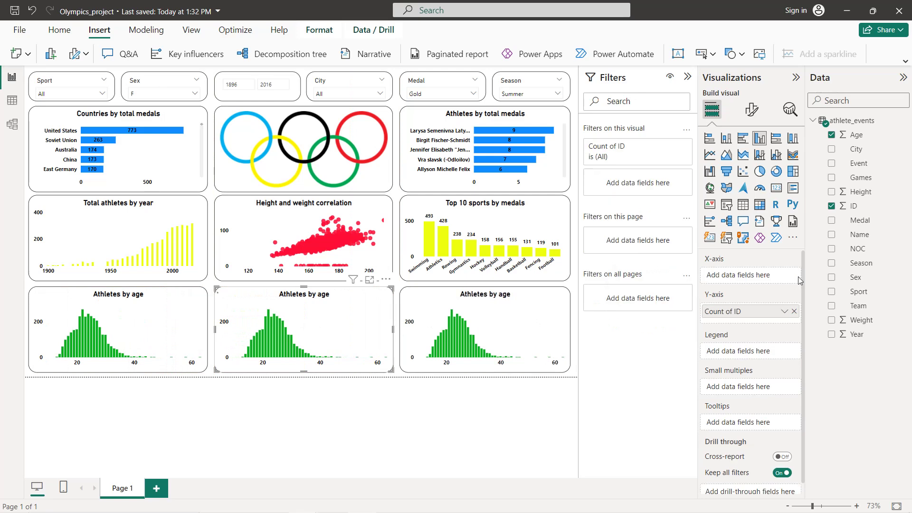
left_click(832, 321)
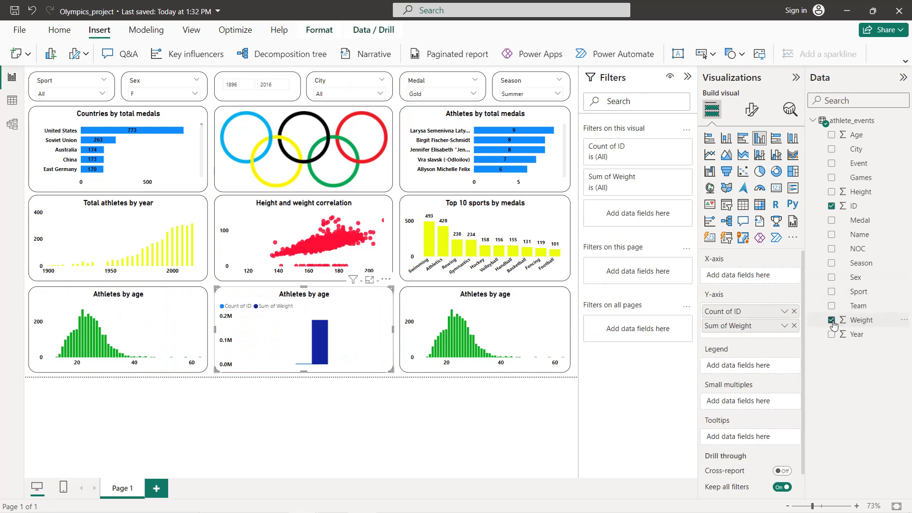
left_click_drag(728, 328, 729, 277)
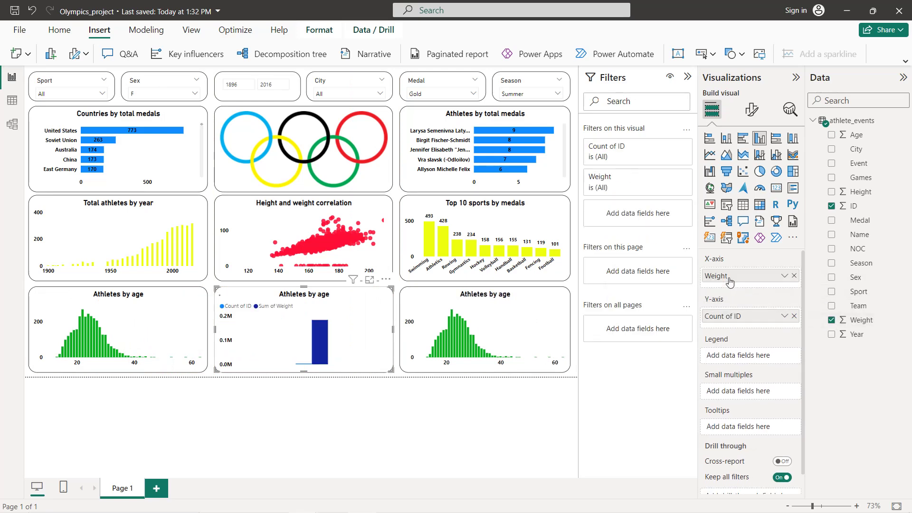
left_click(497, 321)
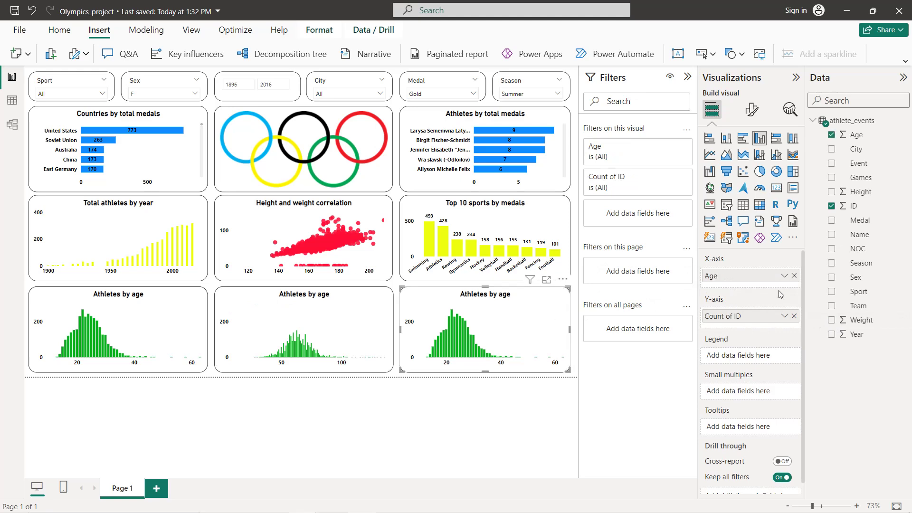
left_click(794, 277)
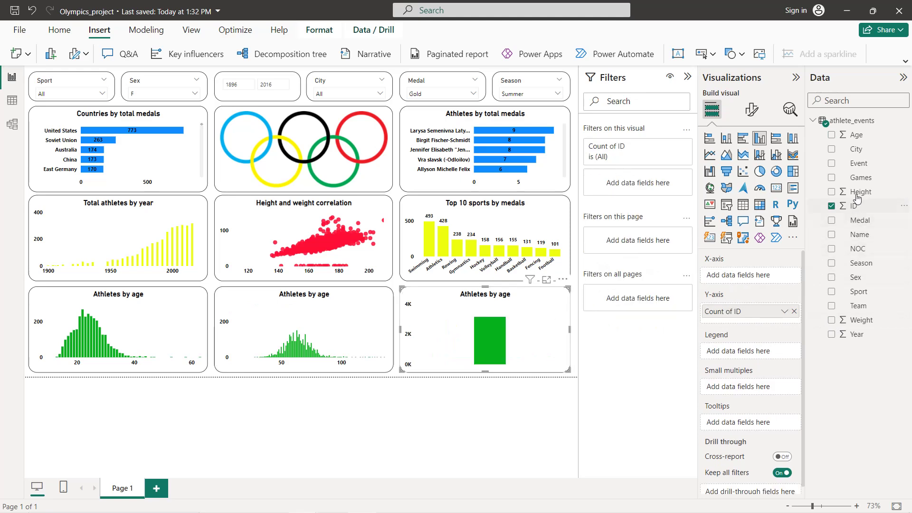
left_click_drag(861, 188, 758, 275)
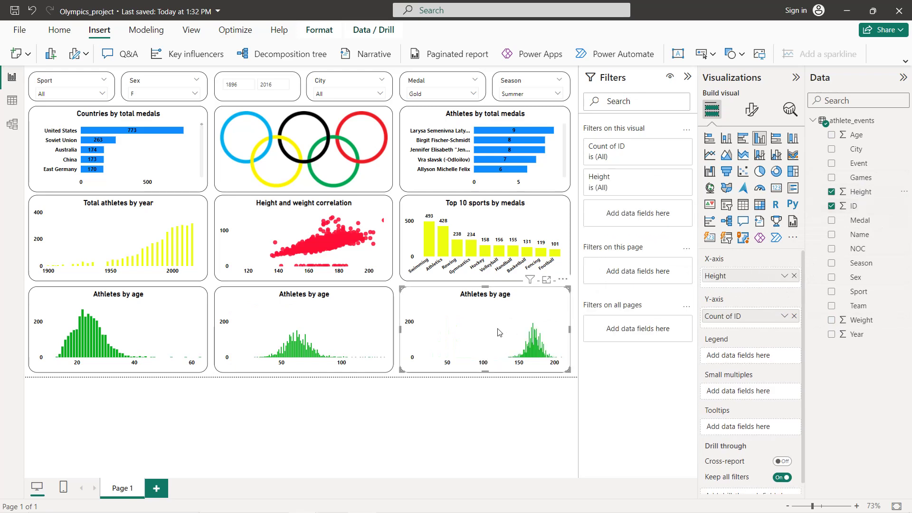
Step: Start the height histogram's X-axis at 110 and the weight histogram's at 30
left_click(752, 110)
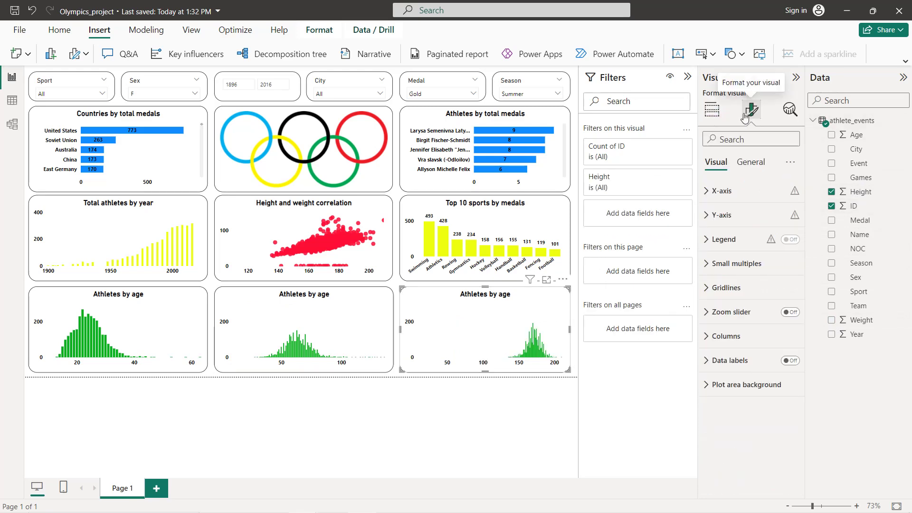
left_click(730, 199)
left_click(725, 290)
type("110")
key("Return")
left_click(339, 322)
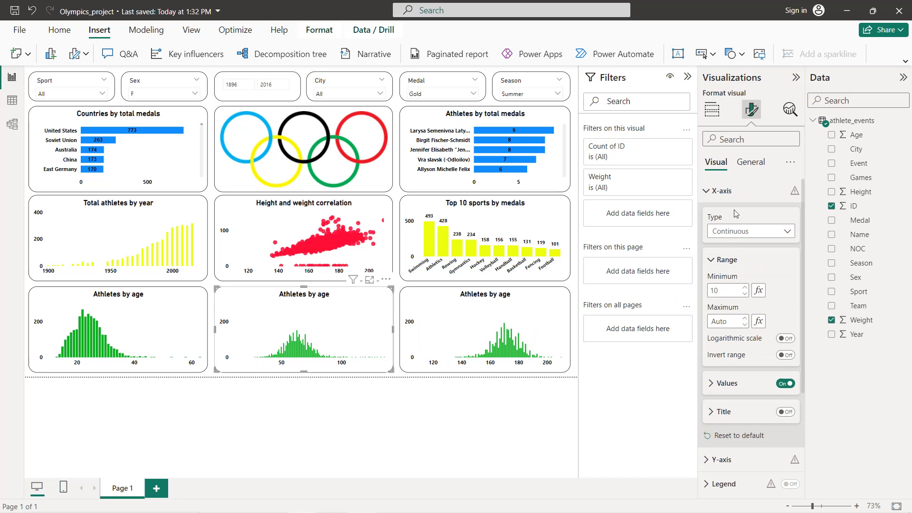
left_click(724, 288)
type("30")
key("Return")
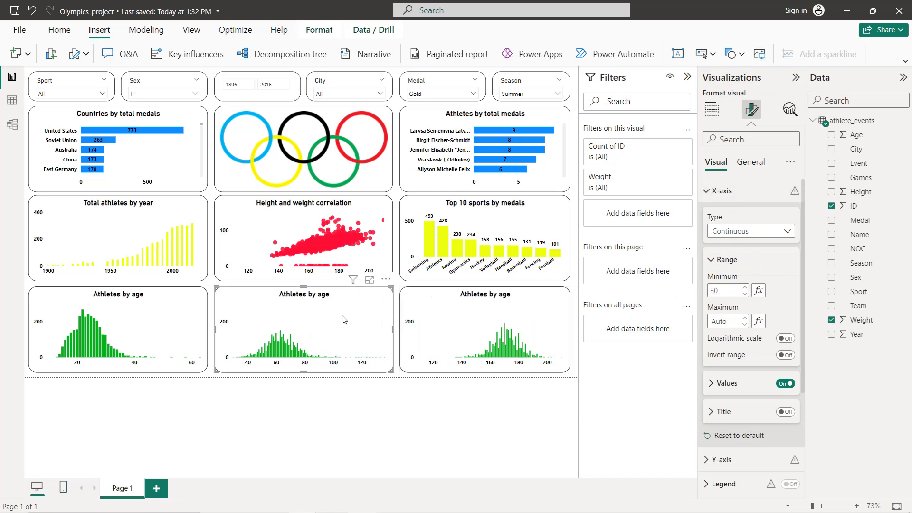
Step: Title the histograms 'Athletes by weight' and 'Athletes by height'
left_click(749, 162)
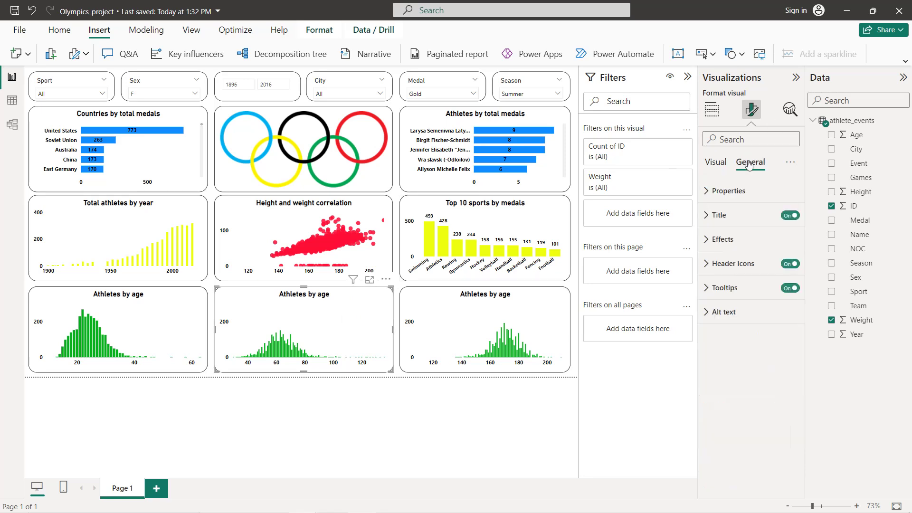
left_click(743, 216)
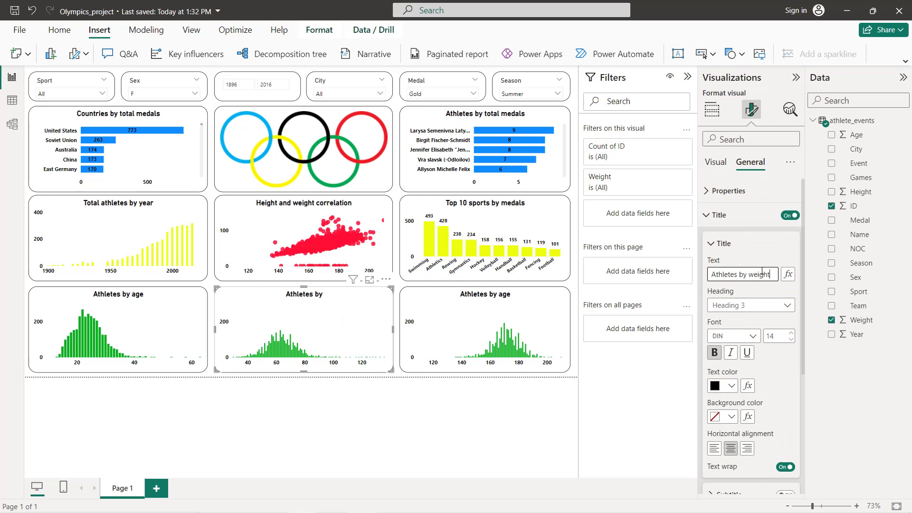
left_click(547, 336)
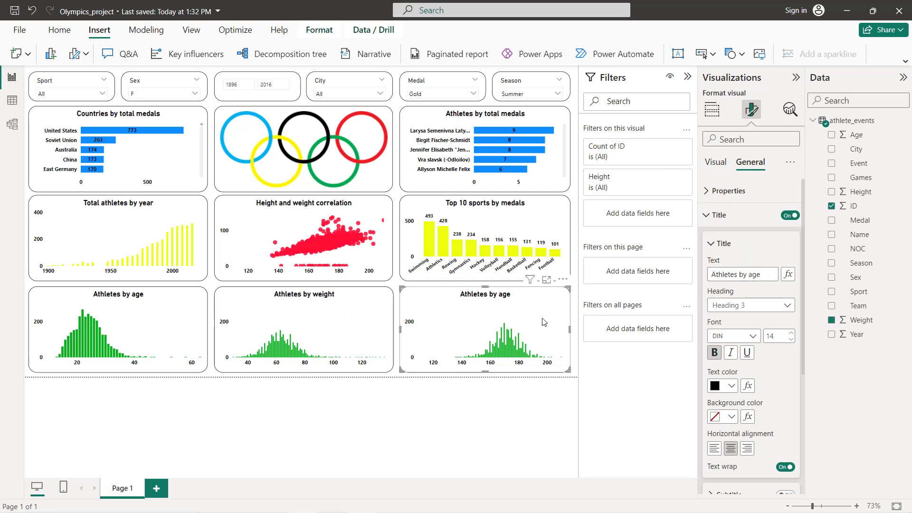
left_click(773, 276)
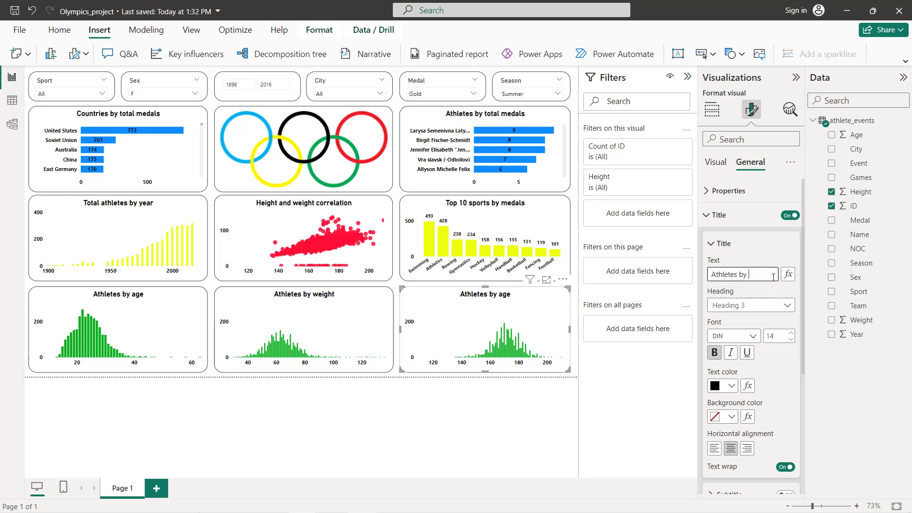
type("height")
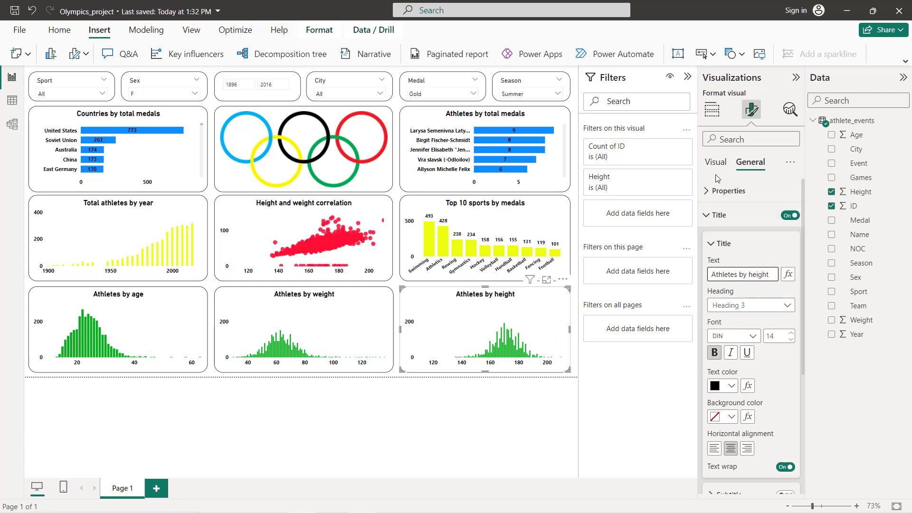
left_click(717, 171)
Step: Show a black Height title under the height histogram's X-axis
left_click(717, 164)
left_click(721, 190)
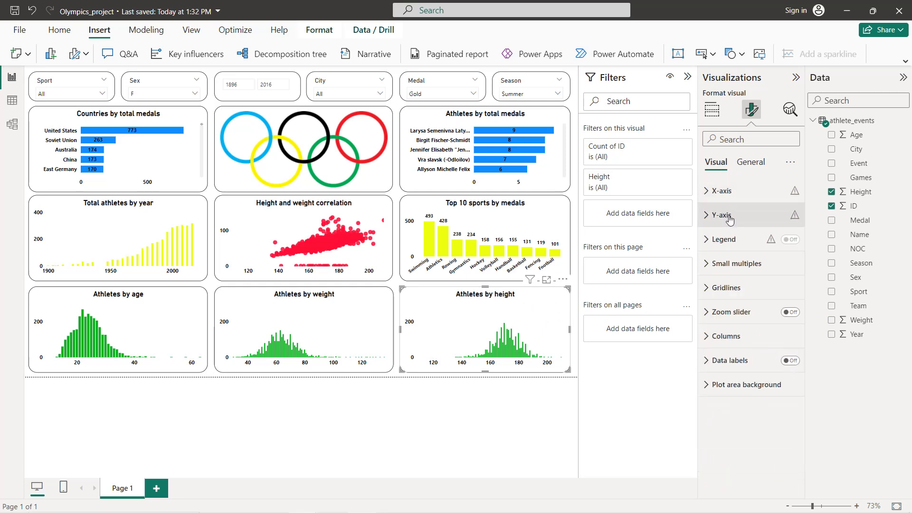
left_click(752, 190)
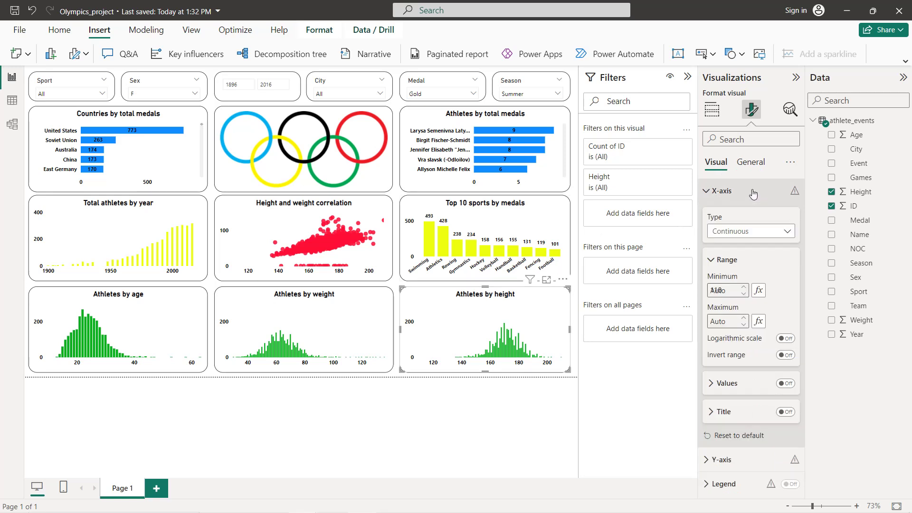
left_click(785, 412)
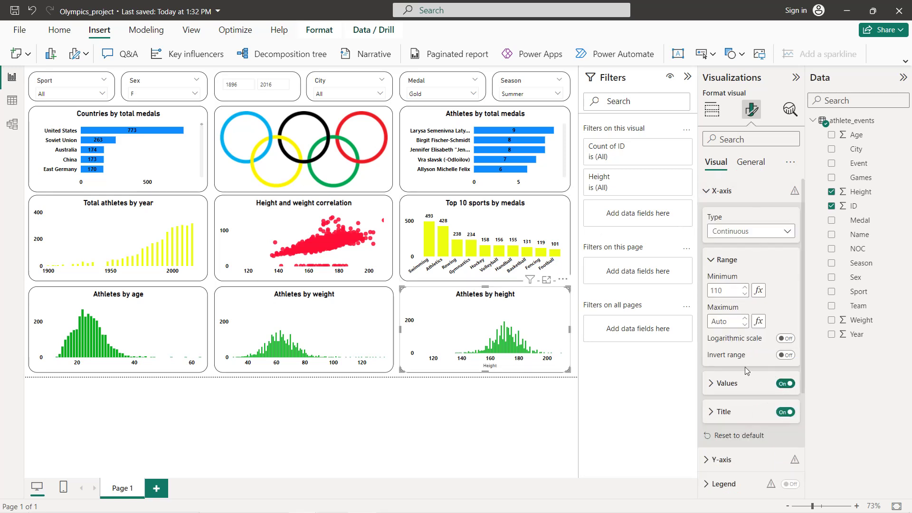
scroll(745, 367, "down", 3)
left_click(729, 273)
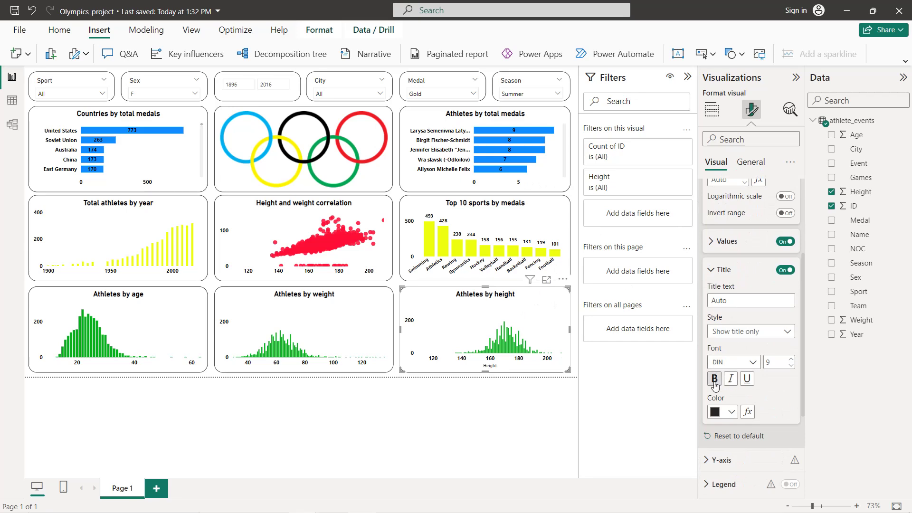
left_click(730, 412)
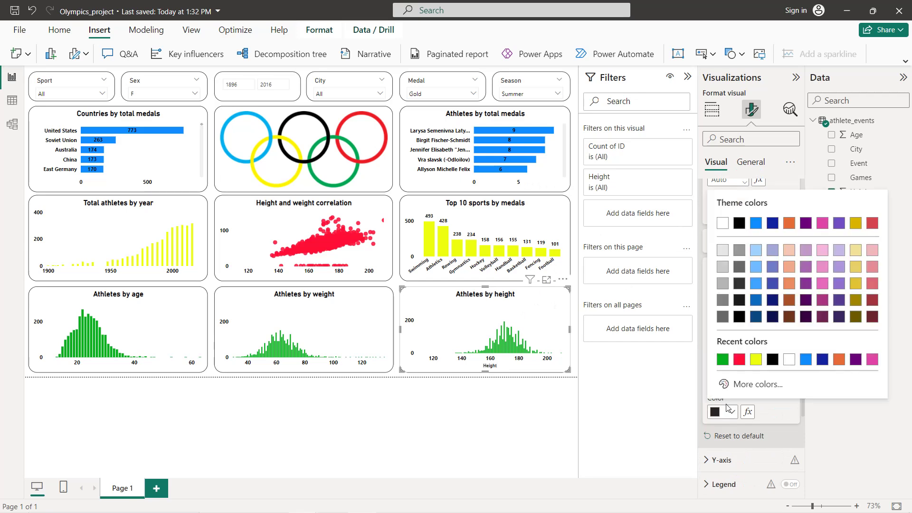
left_click(773, 364)
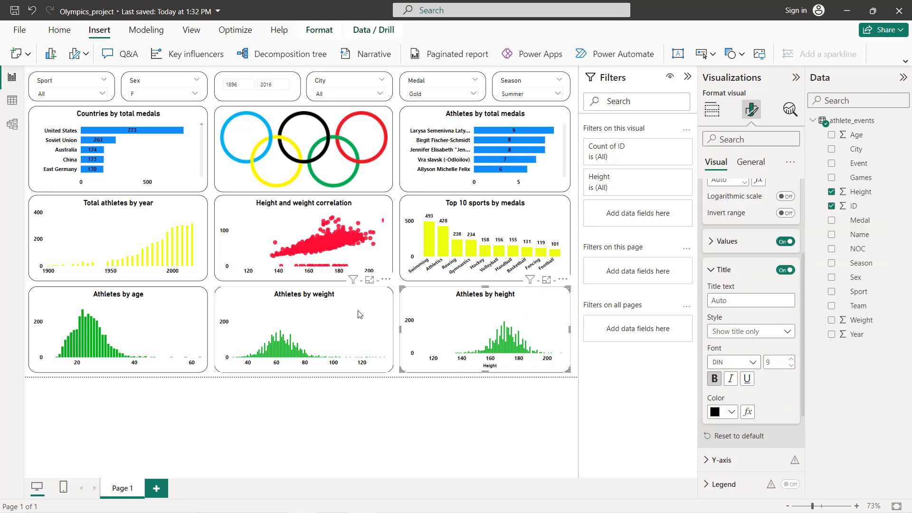
Step: Show a bold black Weight title under the weight histogram's X-axis
left_click(378, 314)
left_click(785, 270)
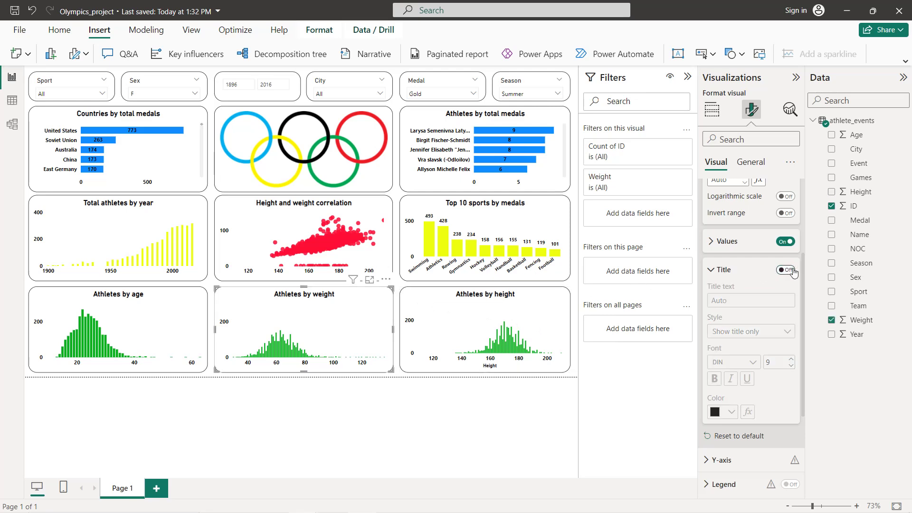
left_click(718, 383)
left_click(729, 412)
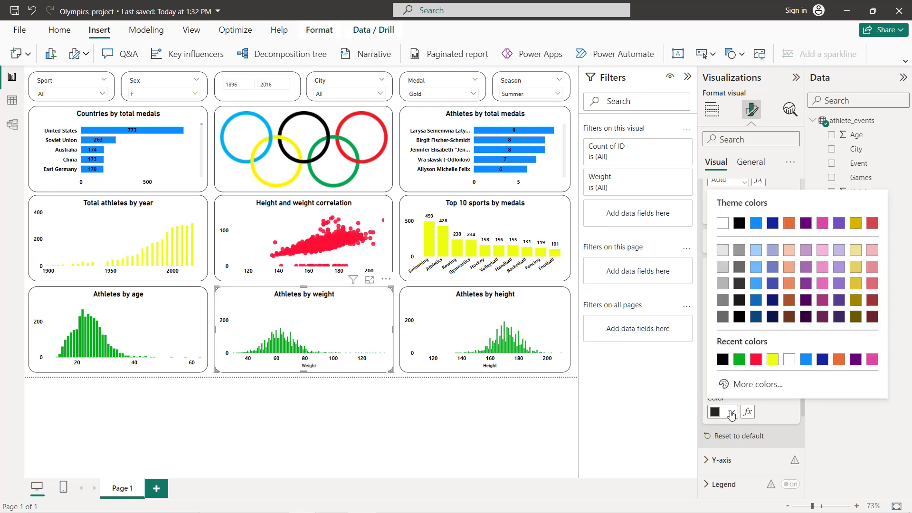
left_click(724, 361)
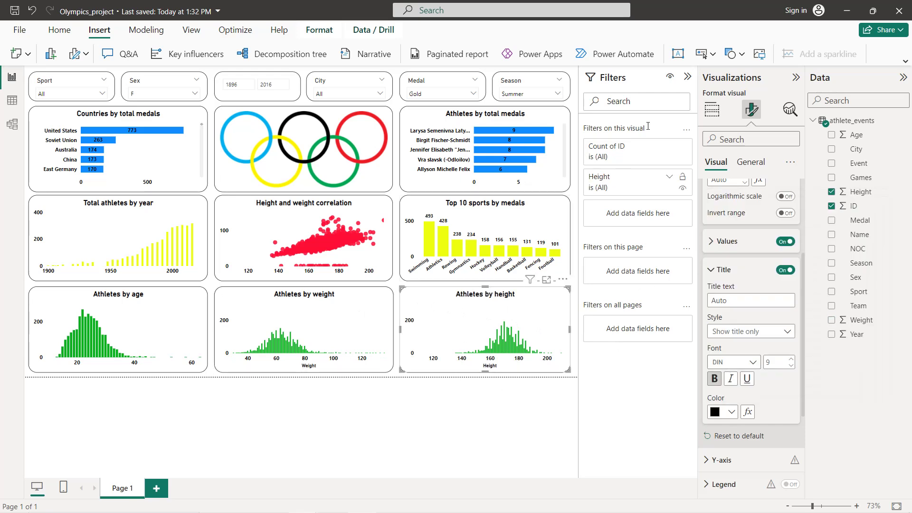
Step: Collapse the Filters, Visualizations and Data panes to view the full dashboard
left_click(687, 76)
left_click(796, 79)
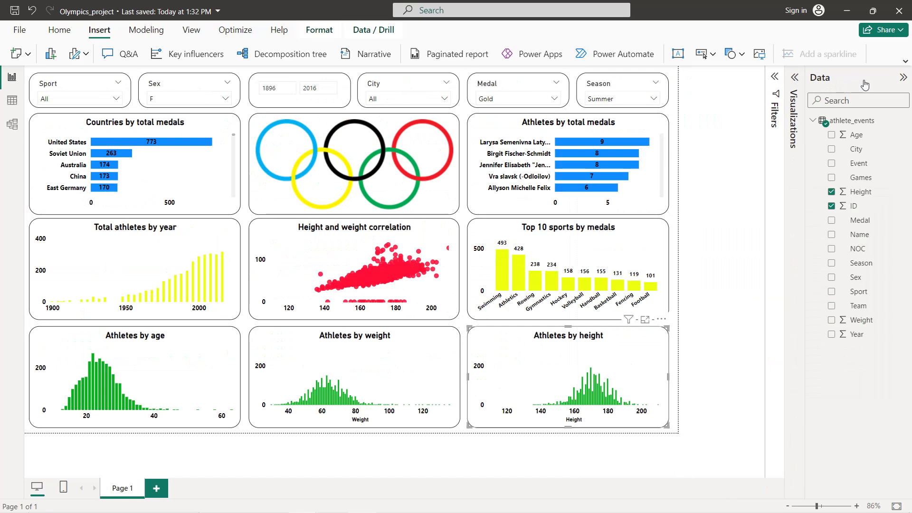
left_click(903, 77)
left_click(564, 350)
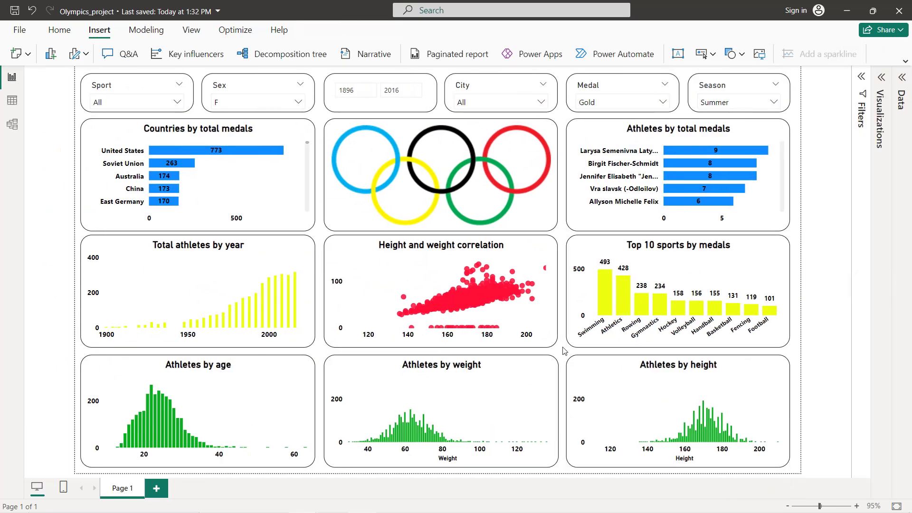